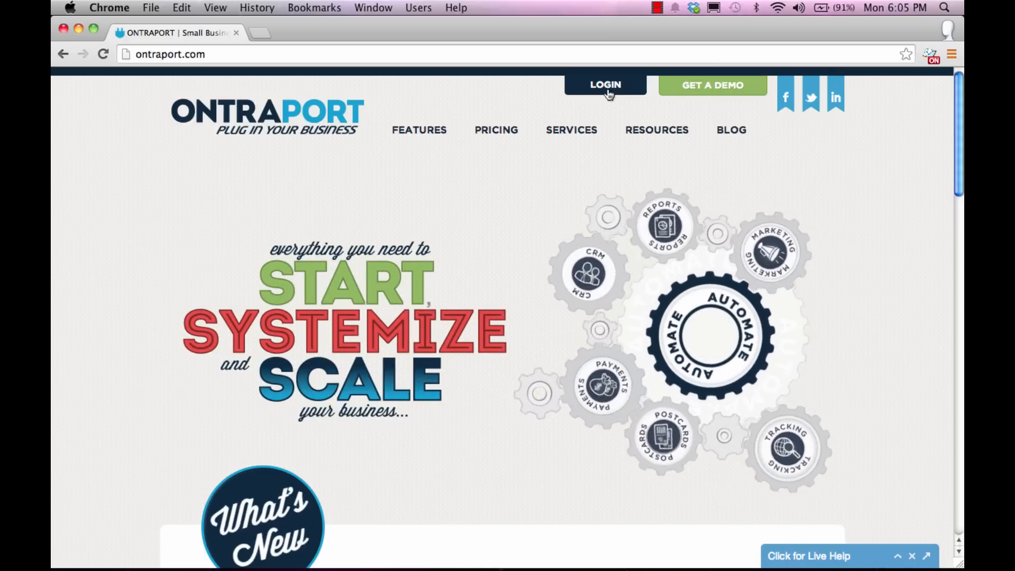
Step: Log in to ONTRAPORT with the account e-mail and password to reach the Contacts list
click(607, 86)
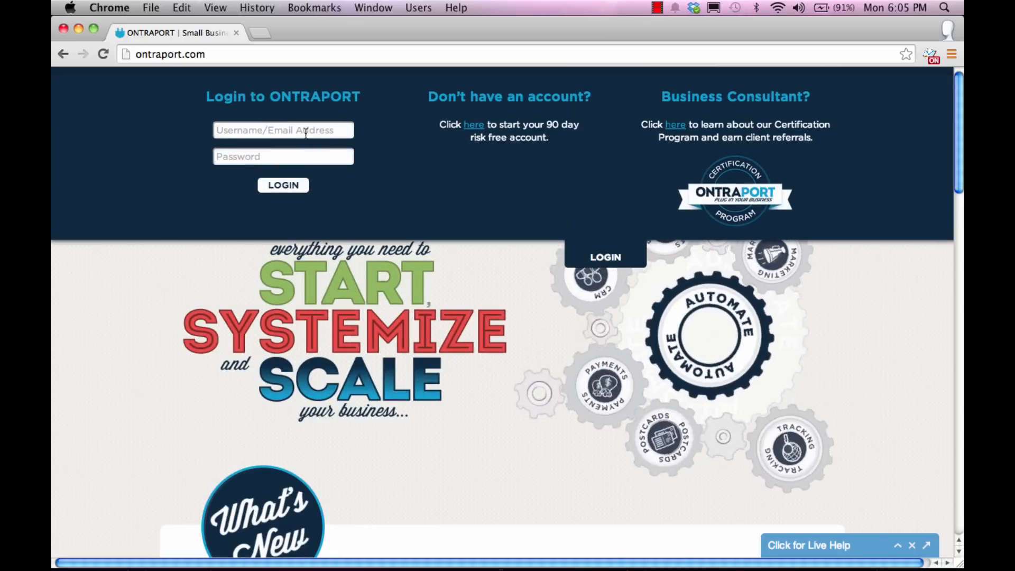
text(e)
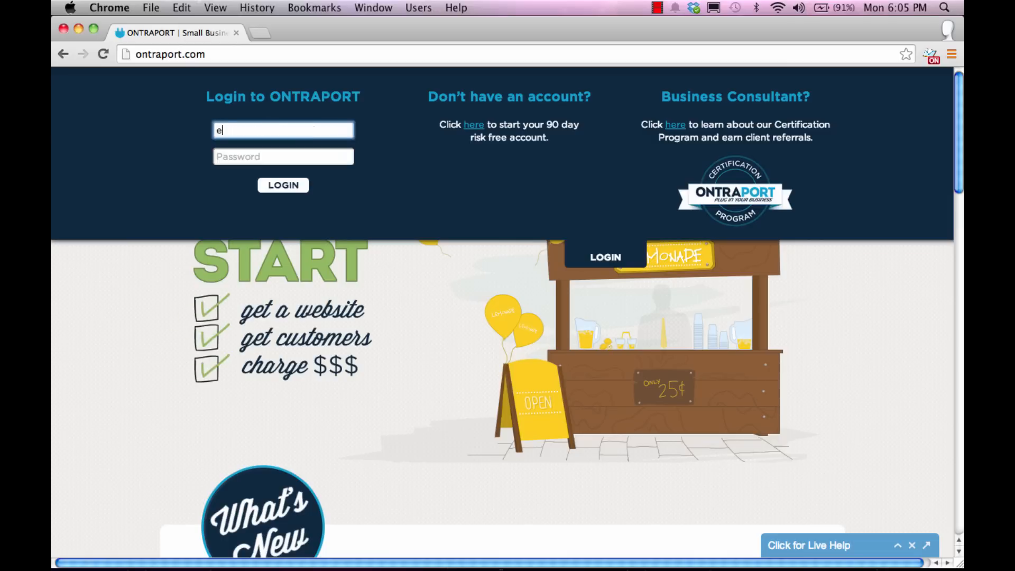
key(Tab)
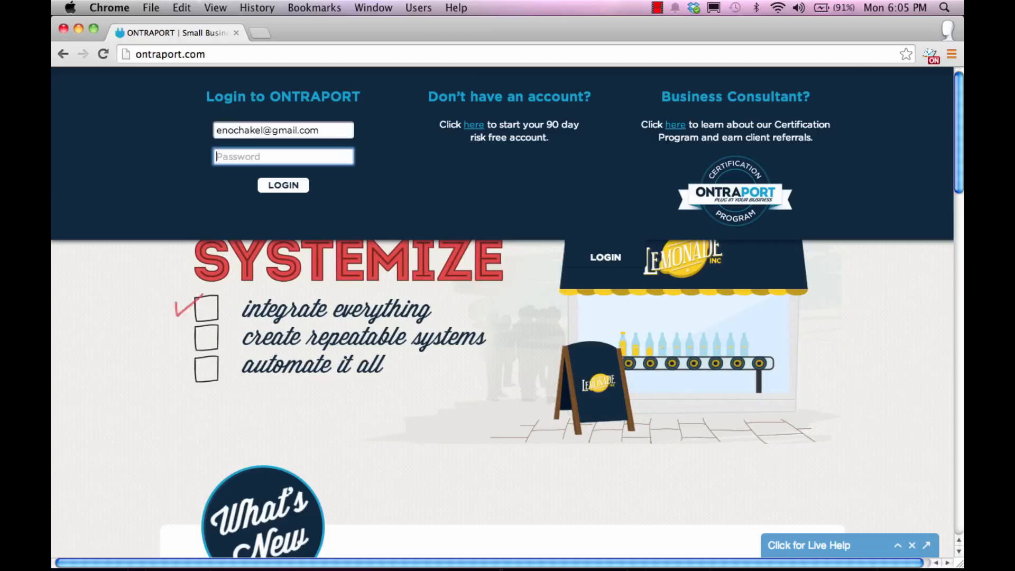
text(••••••••••)
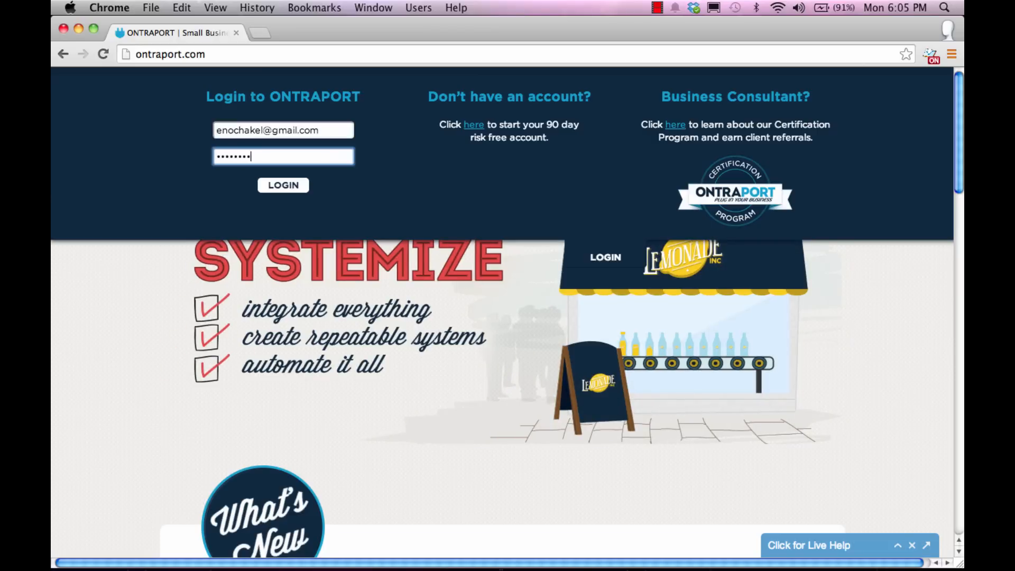
text(•)
key(Return)
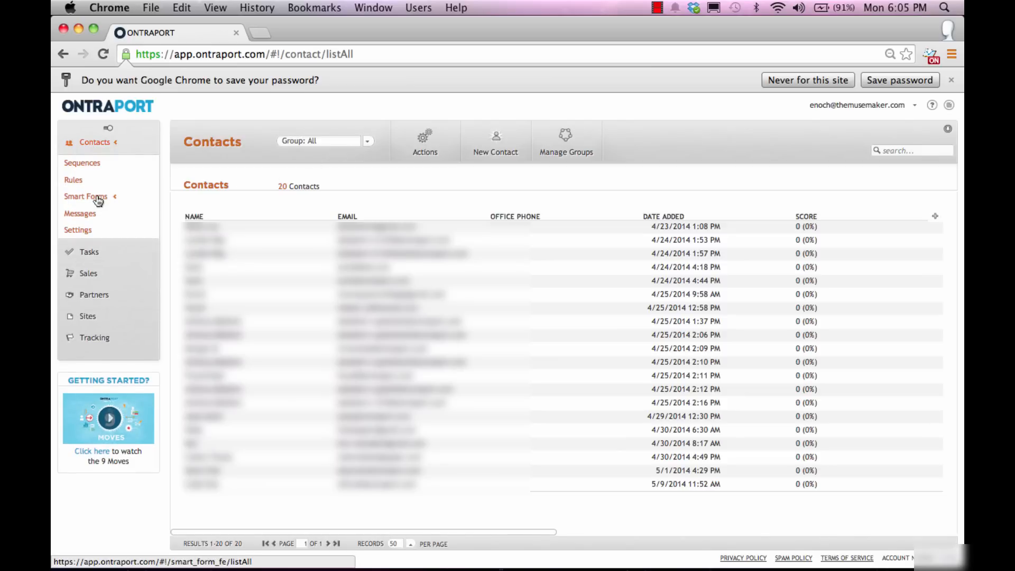
Step: Create a new smart form from the Textured Opt In template, confirming the replacement
click(98, 199)
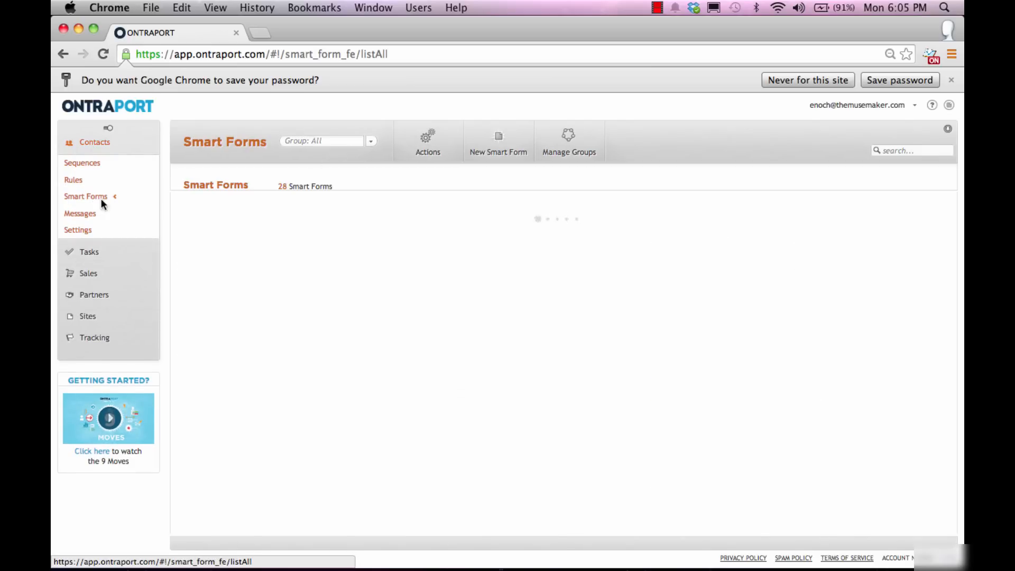
click(497, 146)
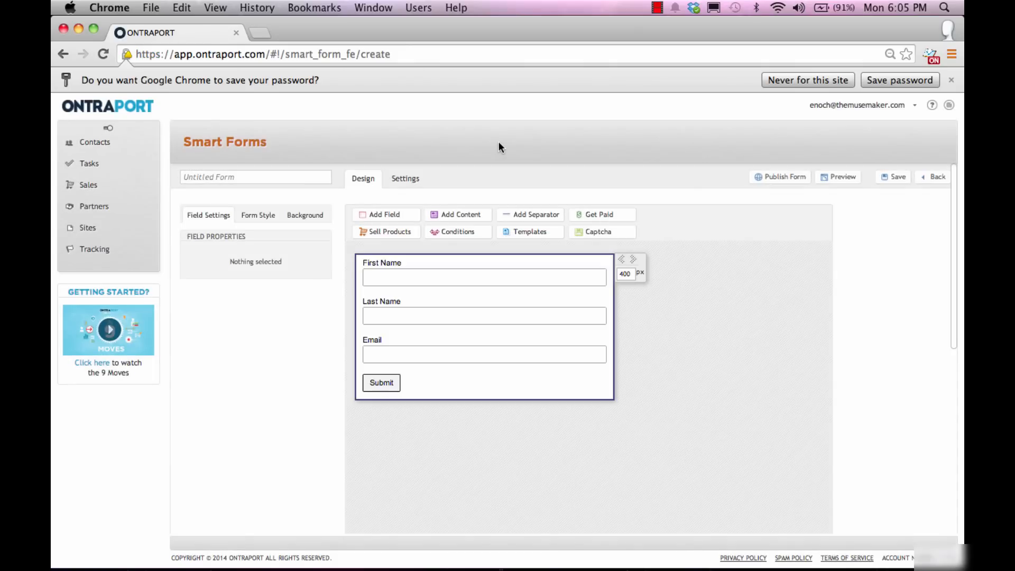
click(520, 236)
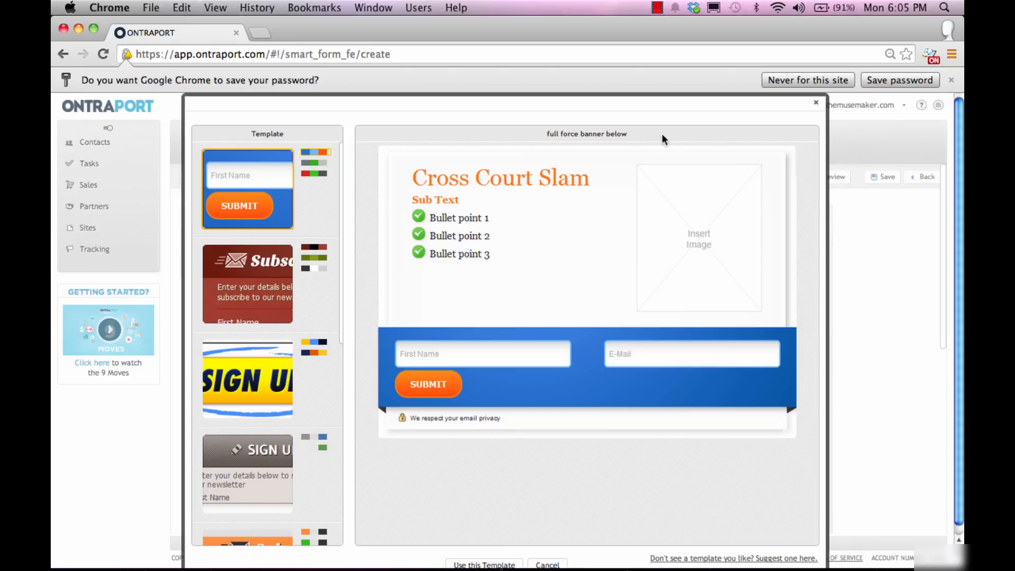
click(811, 108)
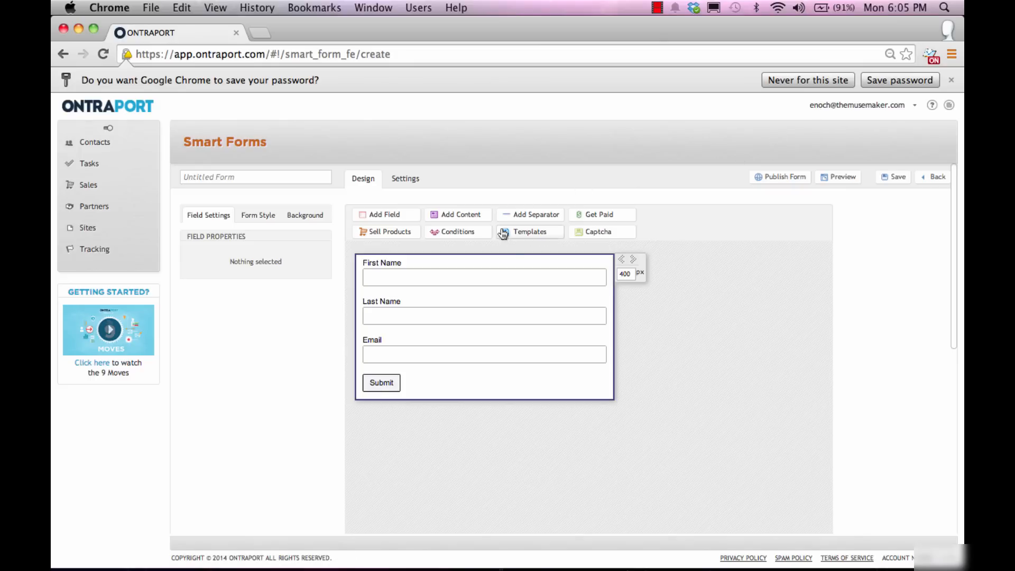
click(522, 238)
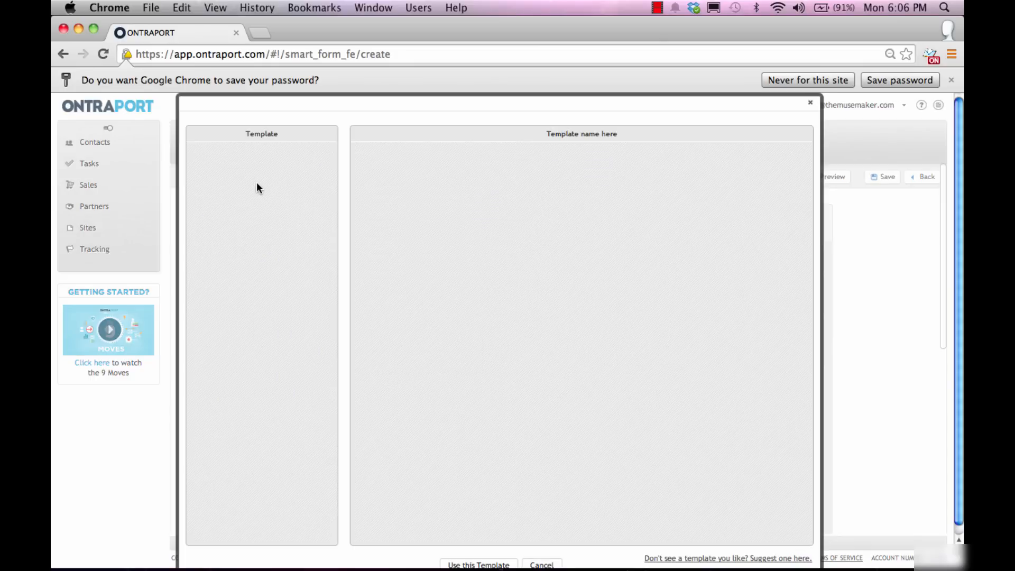
click(255, 267)
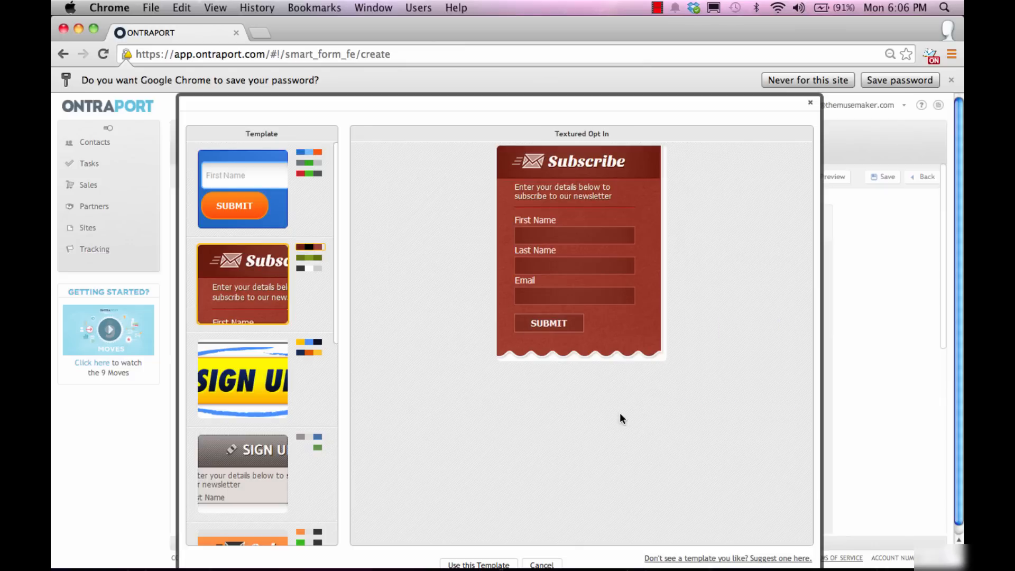
click(478, 564)
click(614, 226)
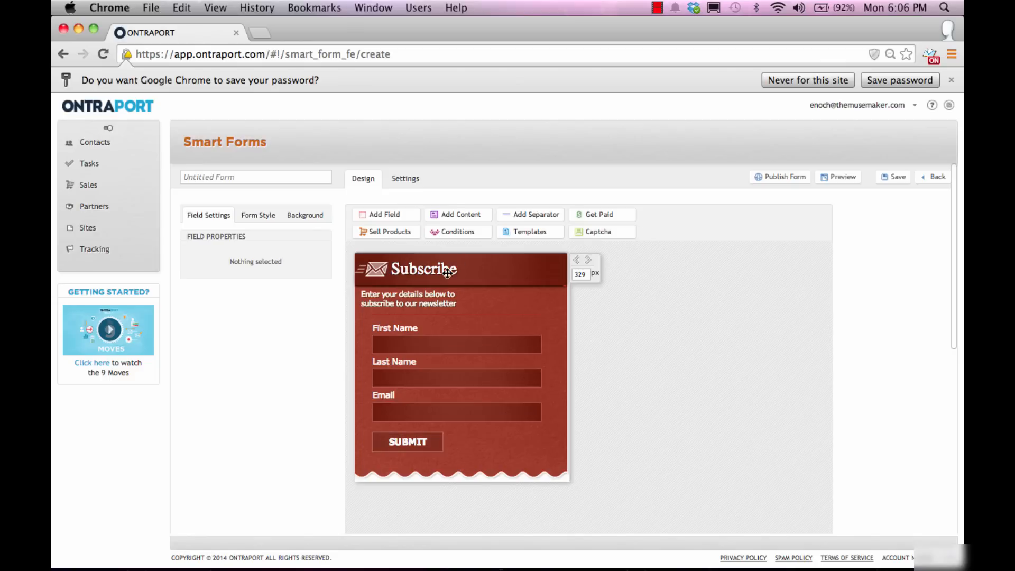
Step: Delete the Last Name field from the form
click(394, 299)
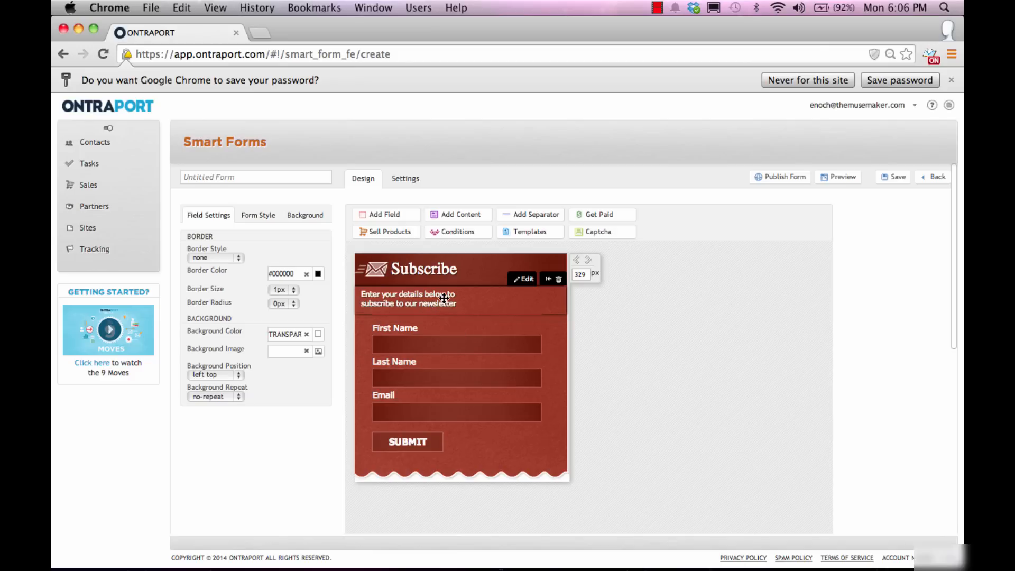
click(423, 370)
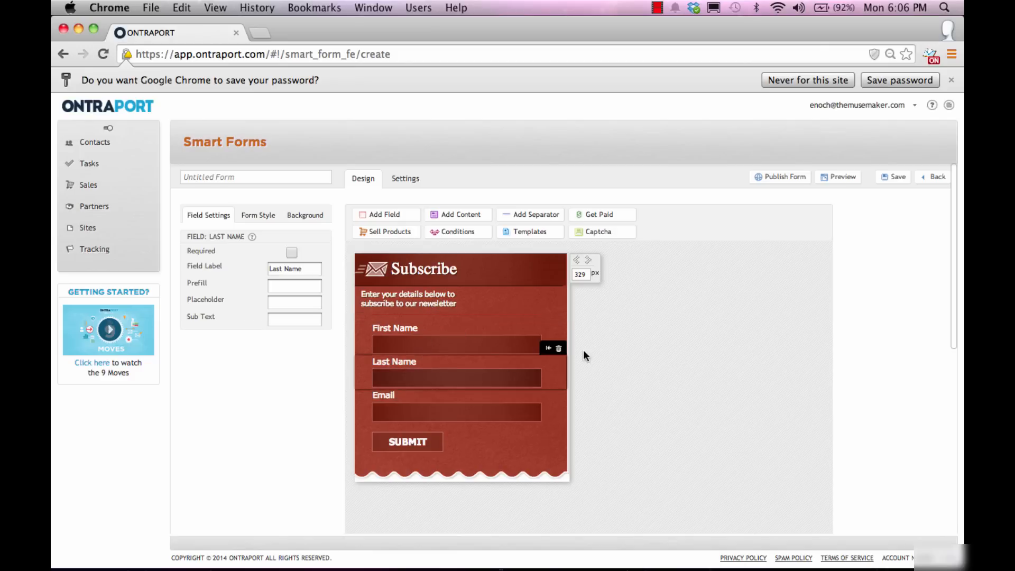
click(559, 349)
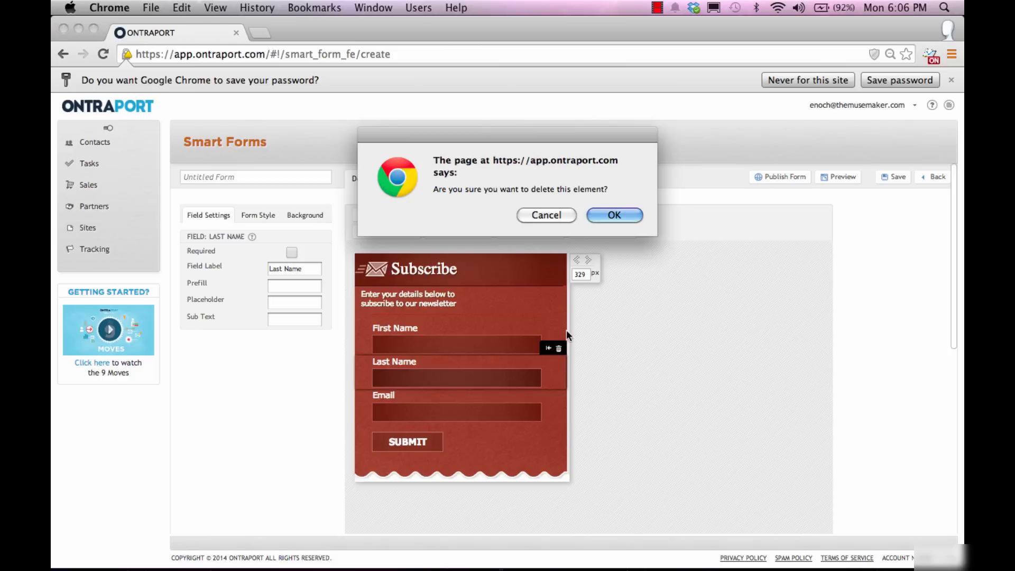
click(611, 215)
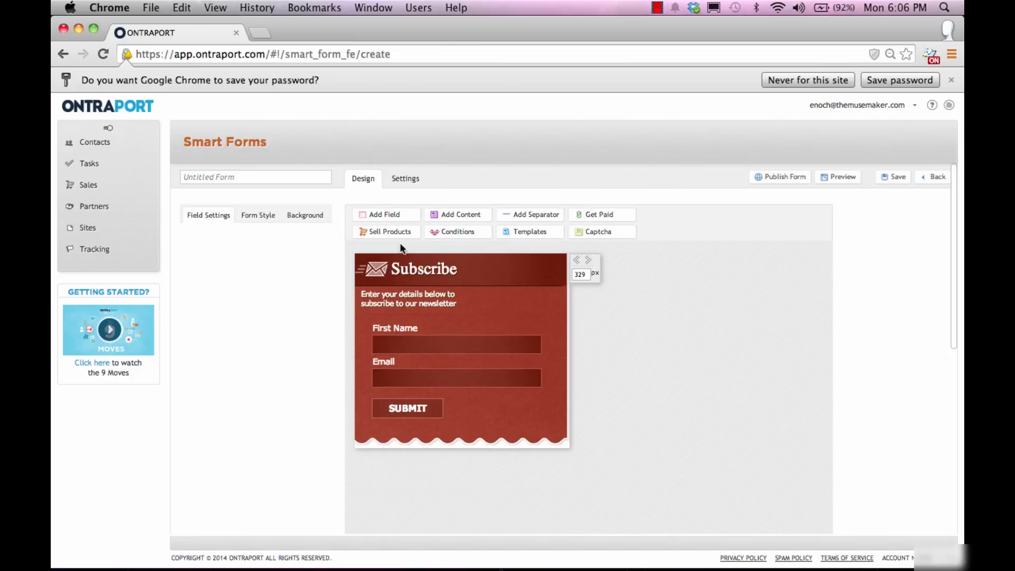
Step: Insert an SMS Number field and move it between First Name and Email
click(448, 346)
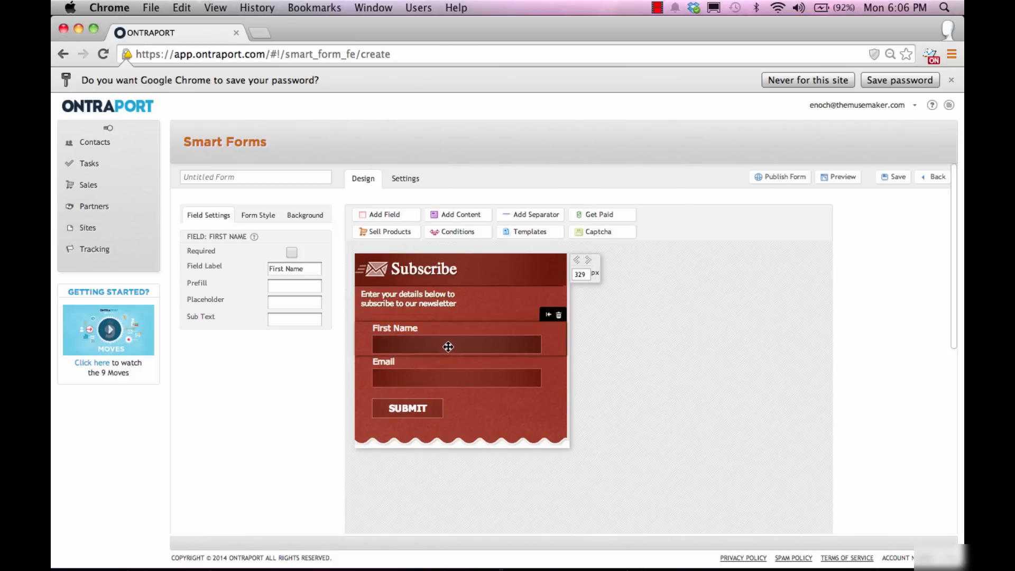
click(399, 215)
scroll(415, 335, down, 5)
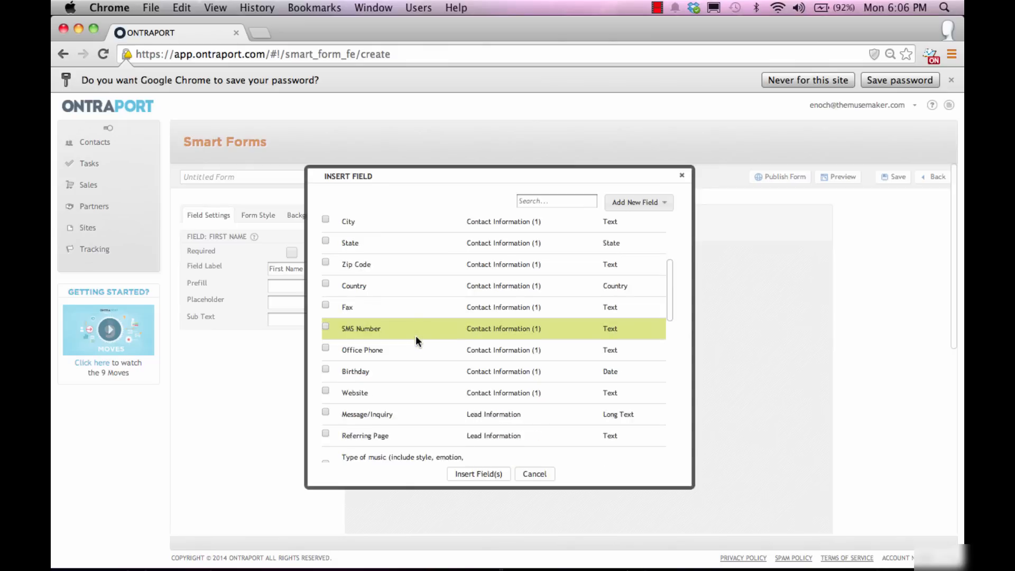
click(325, 262)
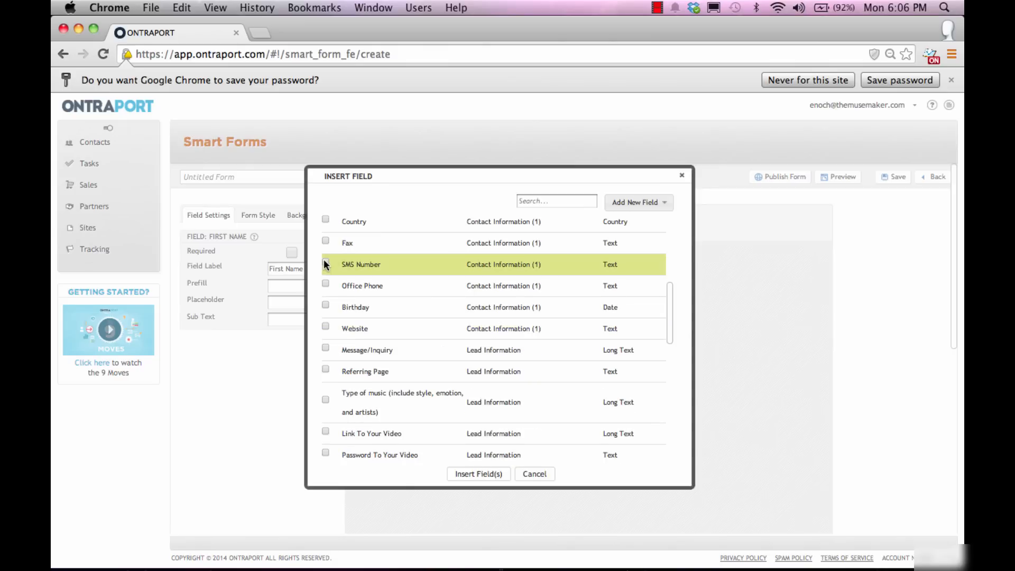
click(487, 473)
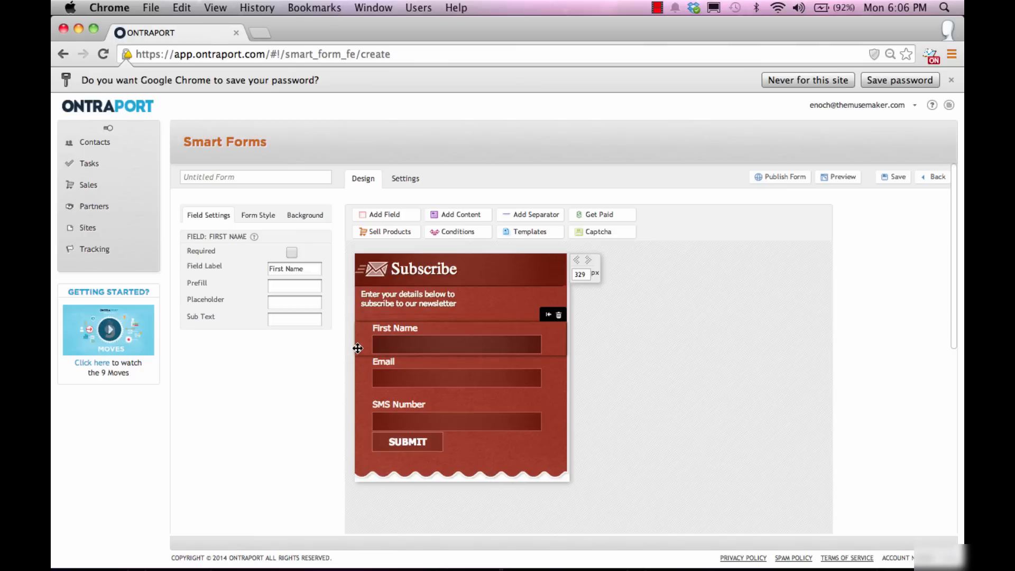
drag(375, 401, 389, 366)
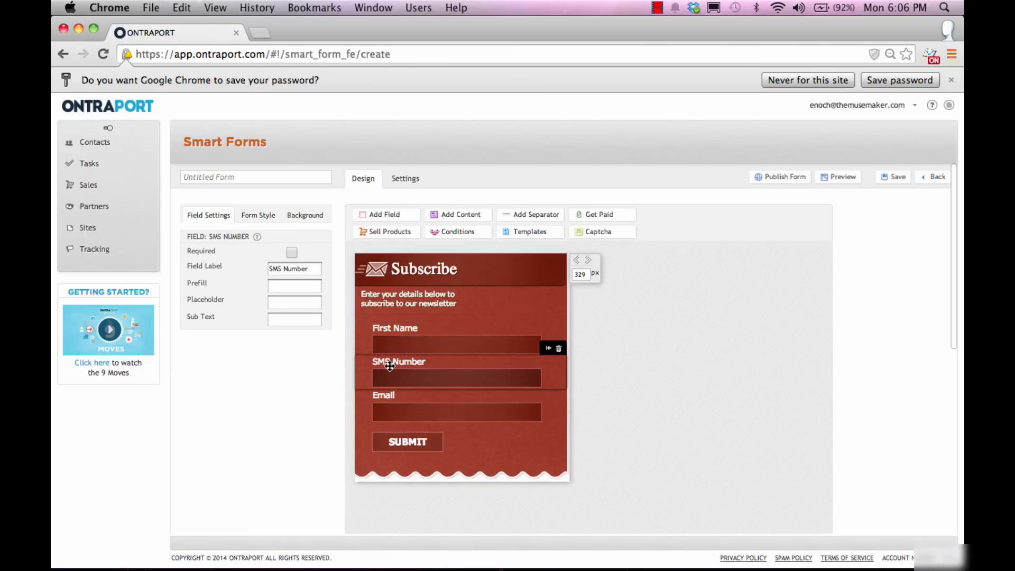
scroll(376, 361, down, 2)
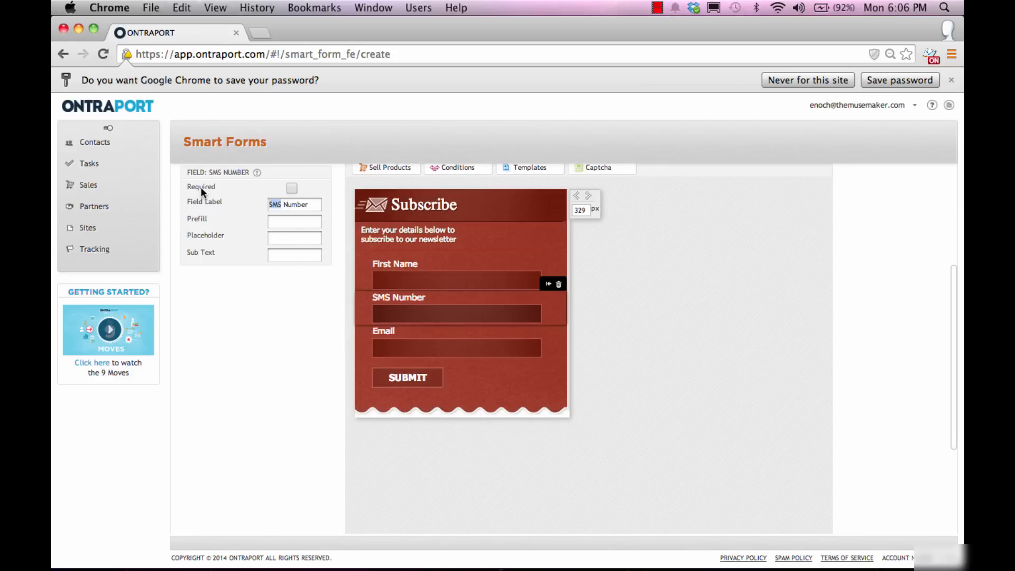
Step: Label the SMS field 'Phone Number' and set the submit button text to 'Get your free ebook now!'
text(Phone)
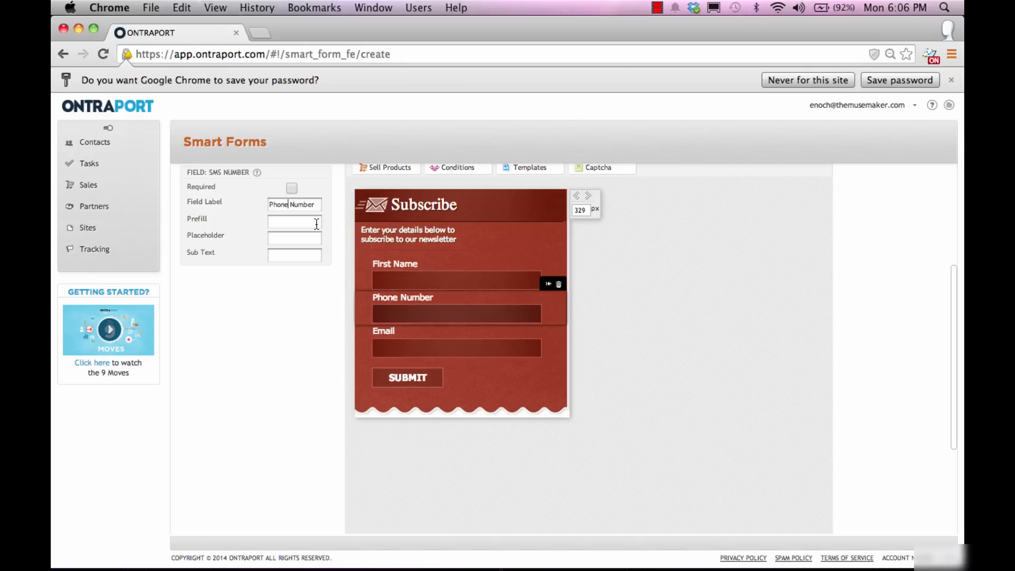
click(417, 379)
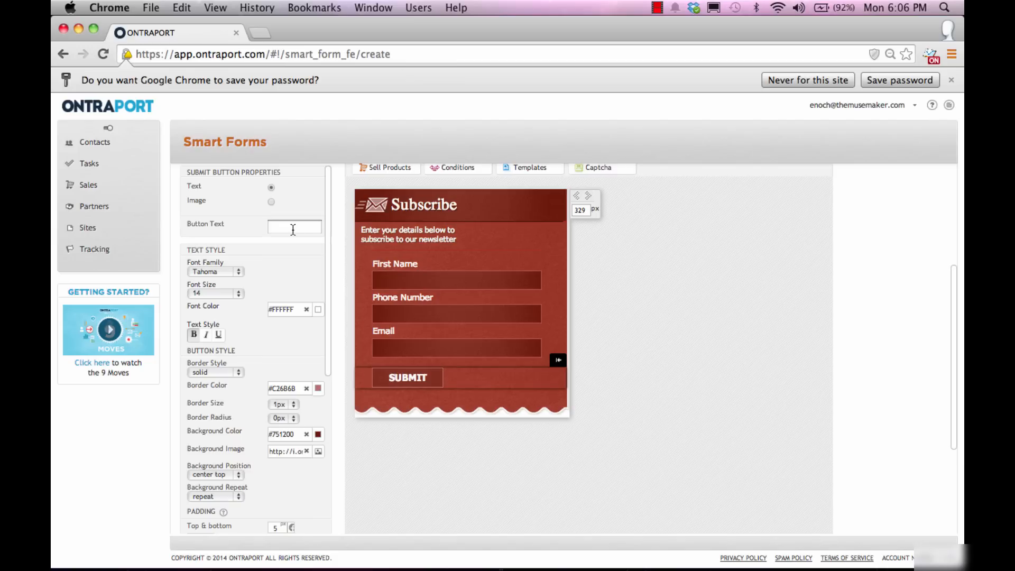
text(Get yo)
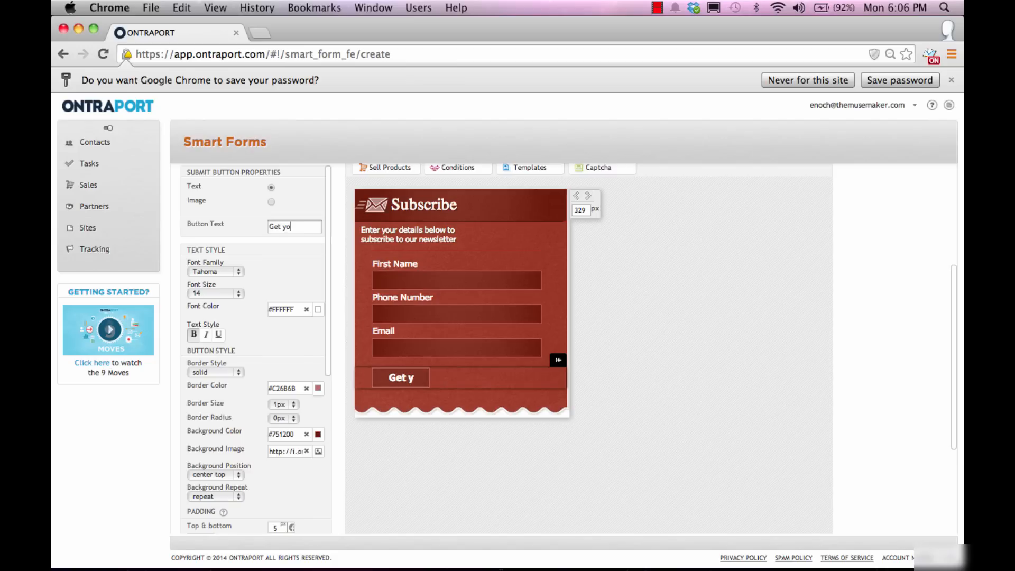
text(ur free)
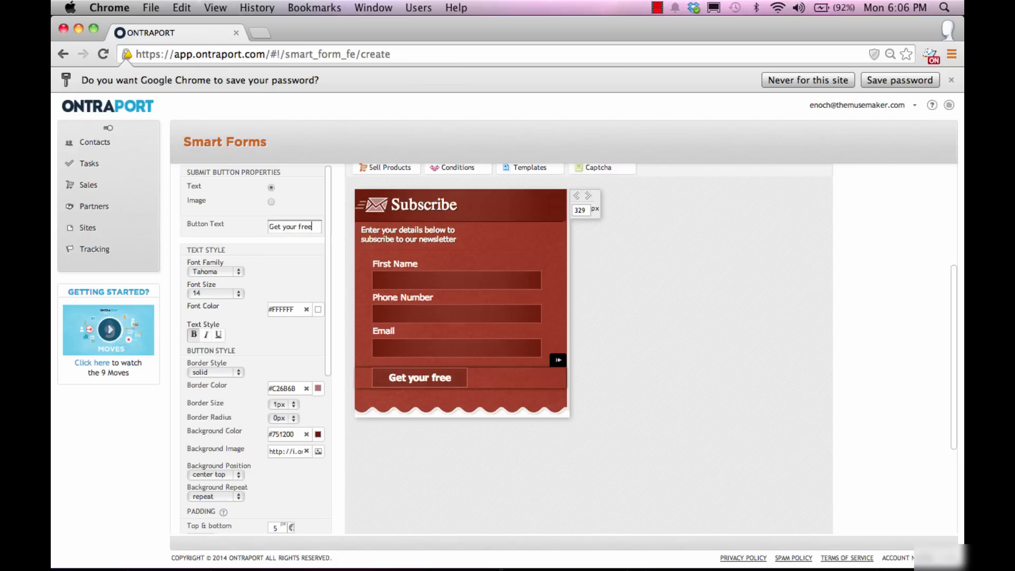
text( ebook)
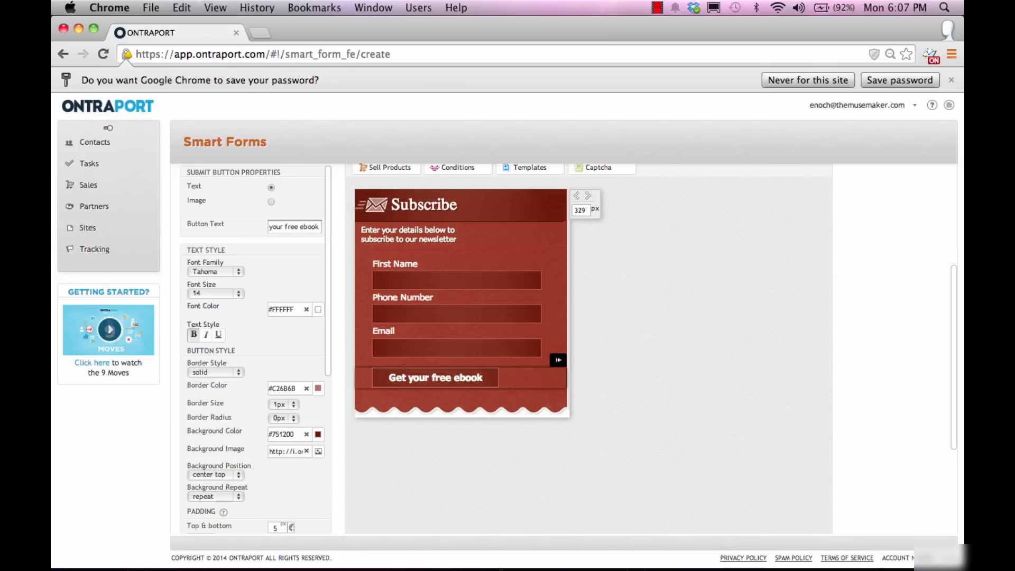
text( now!)
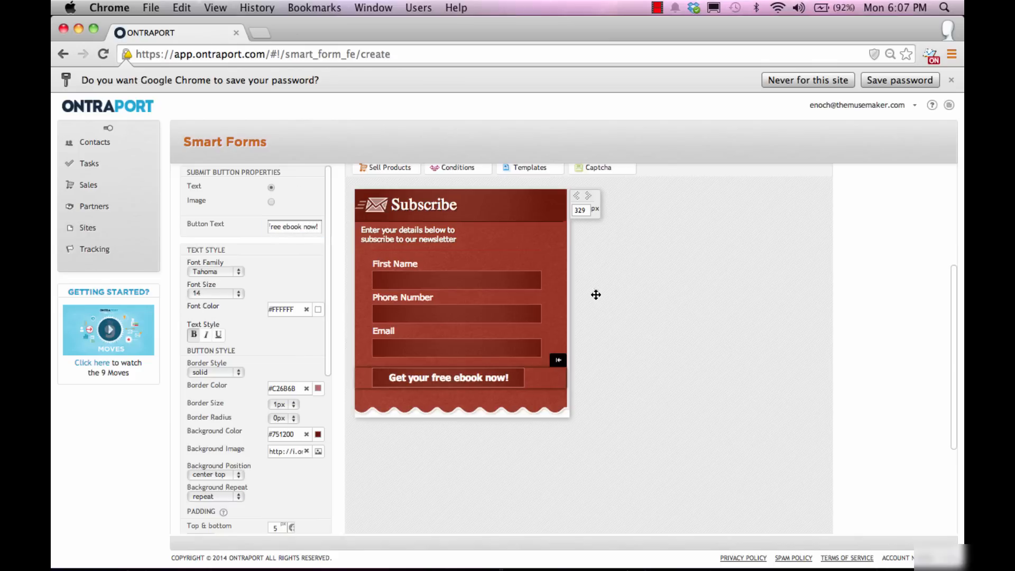
scroll(735, 331, up, 3)
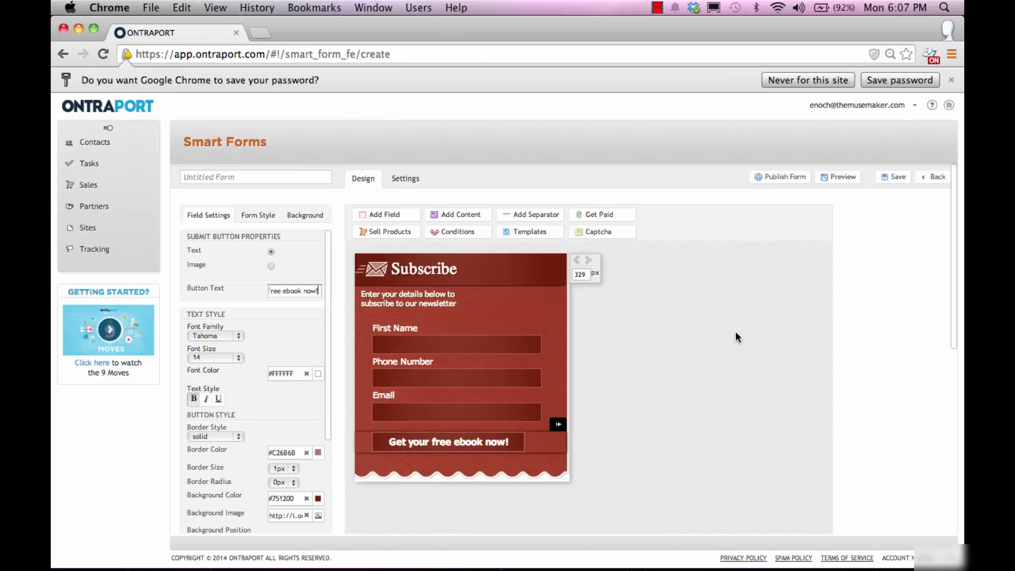
Step: Name the smart form 'Test B' after the missing-name save error and open its Settings
click(891, 178)
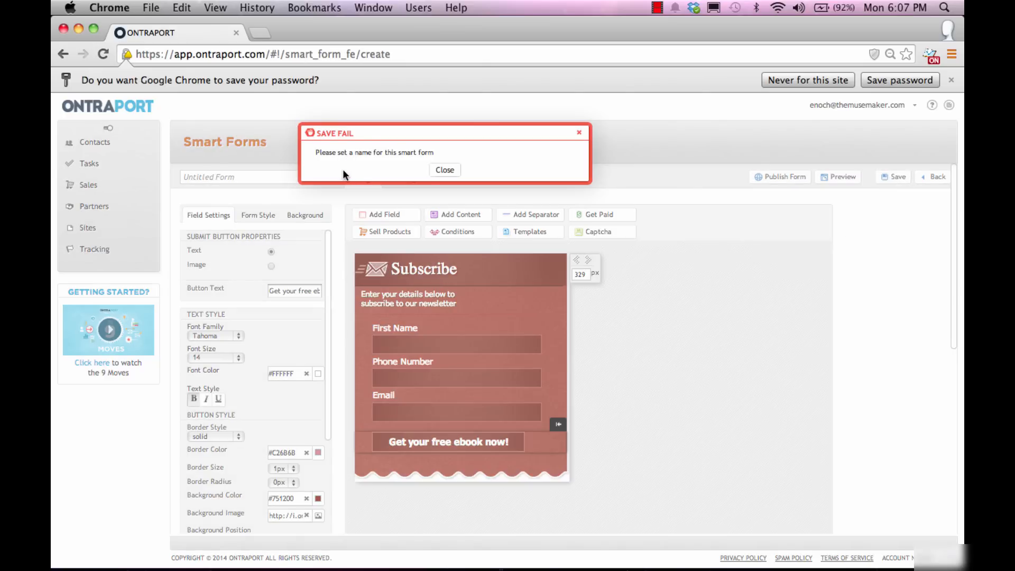
click(443, 170)
click(213, 178)
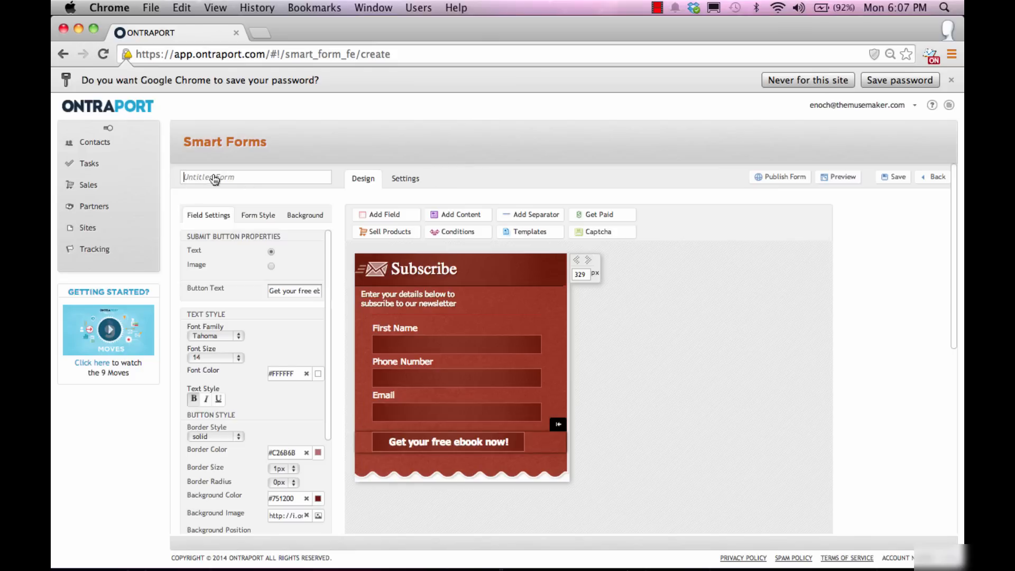
text(Test B)
click(402, 182)
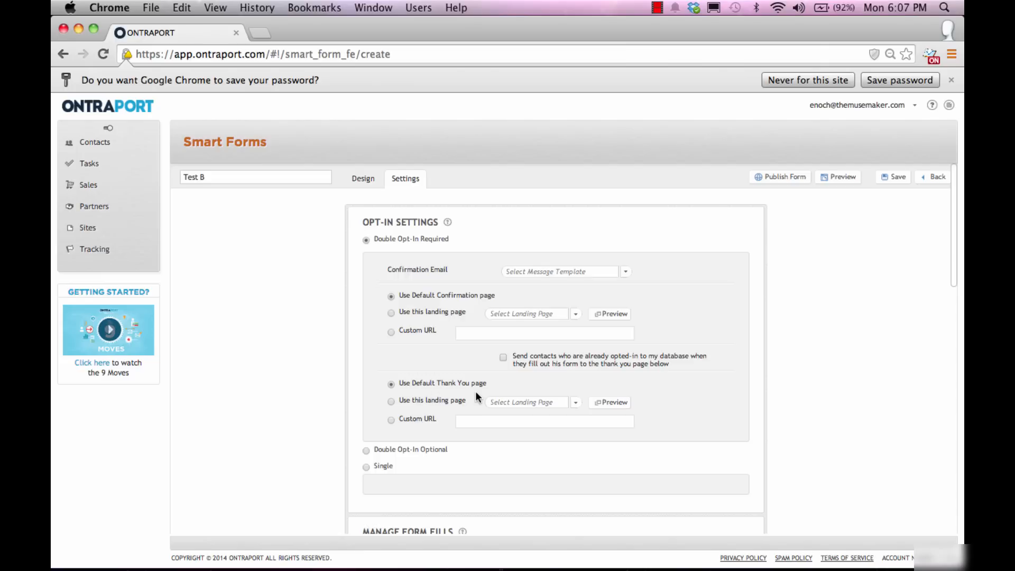
Step: Require double opt-in using the Double Optin In Revamp confirmation email, then save Test B
click(365, 467)
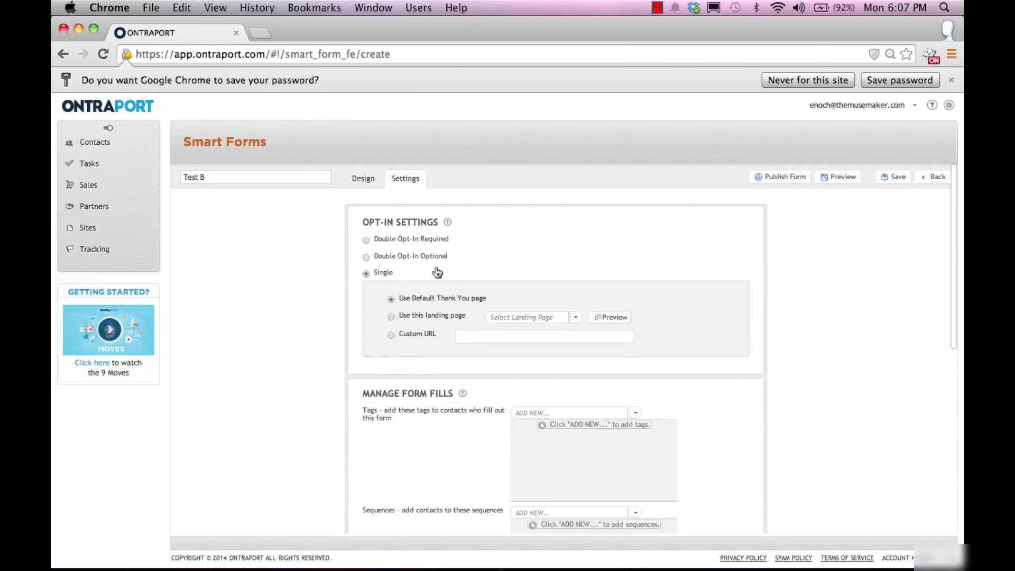
click(367, 240)
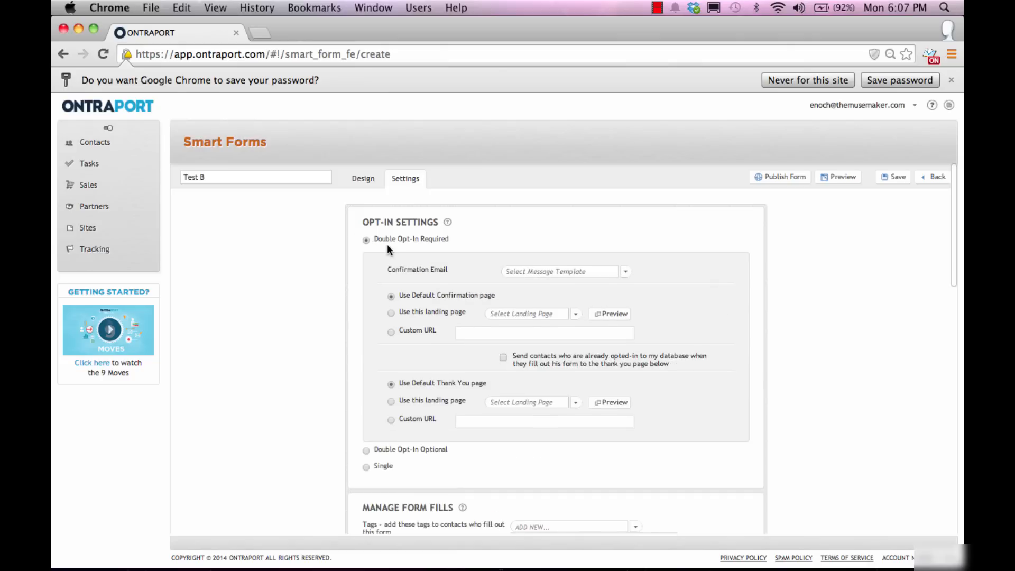
click(561, 271)
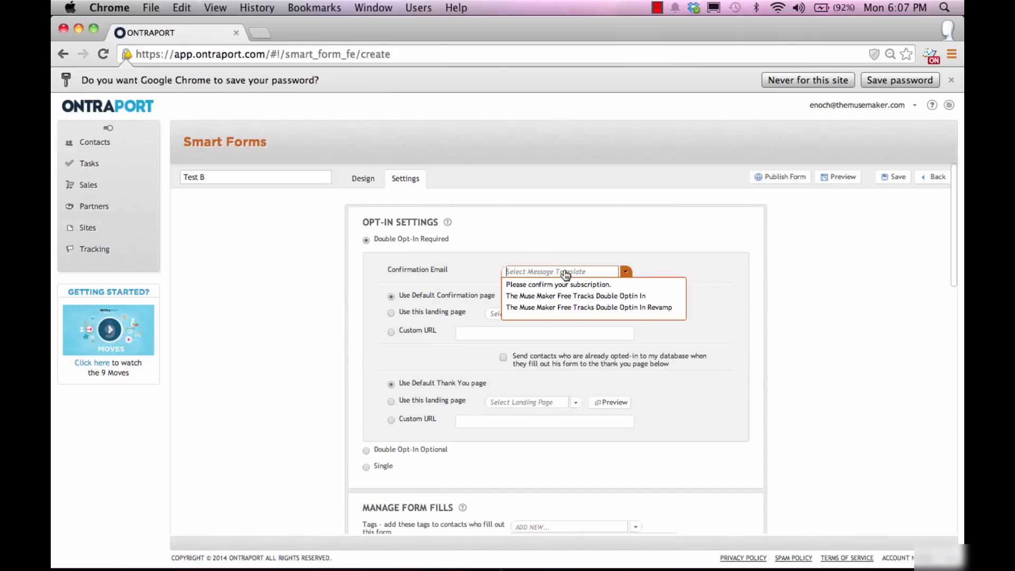
click(576, 308)
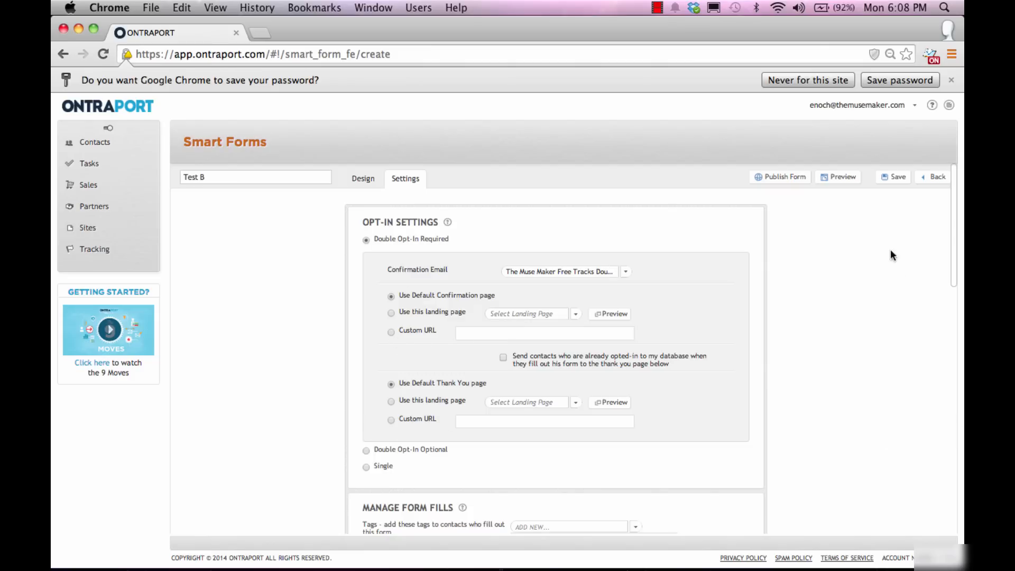
click(886, 181)
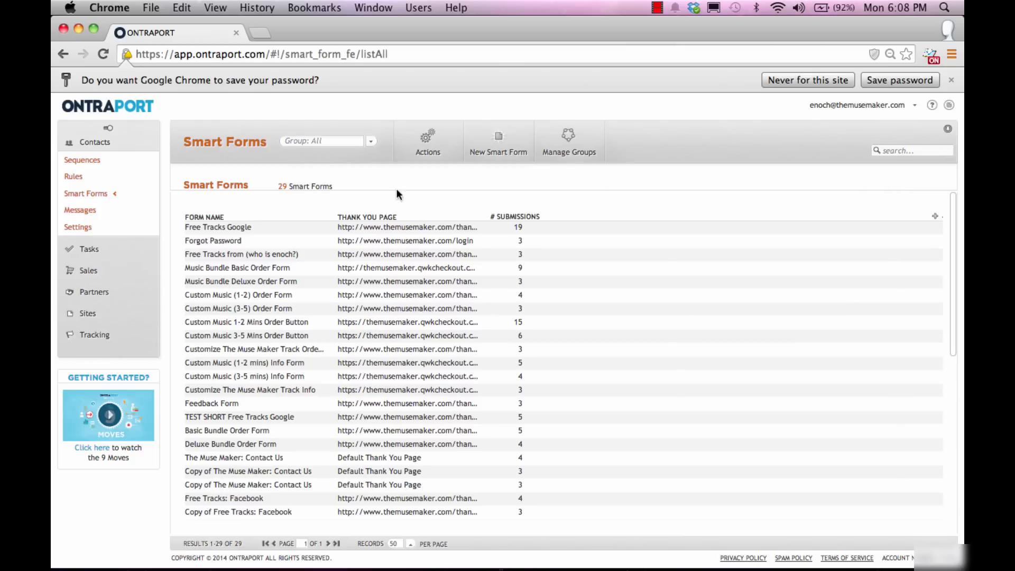
Step: Reopen Test B from the Smart Forms list and scroll its Settings down to Manage Form Fills
scroll(266, 294, down, 4)
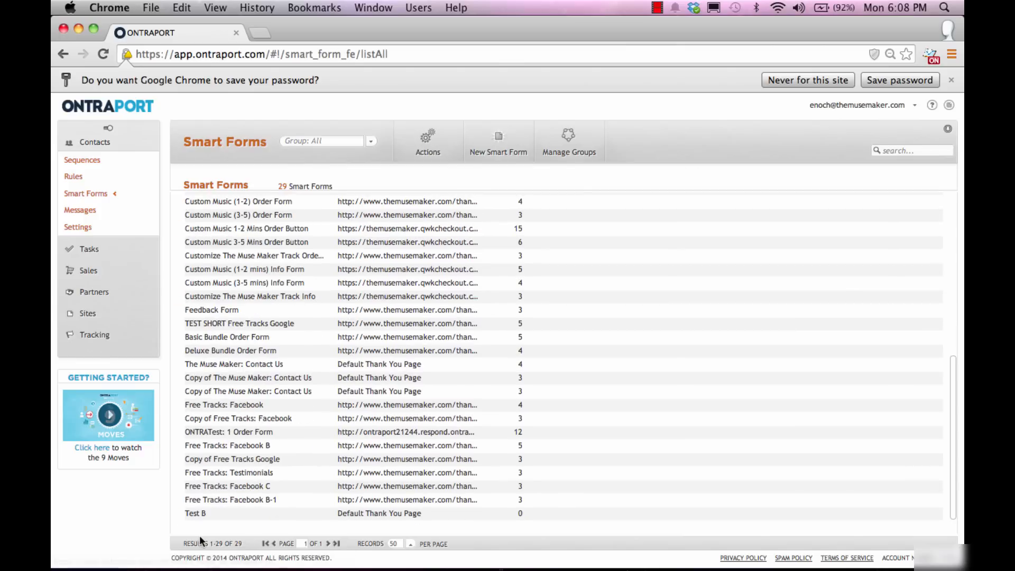
click(196, 513)
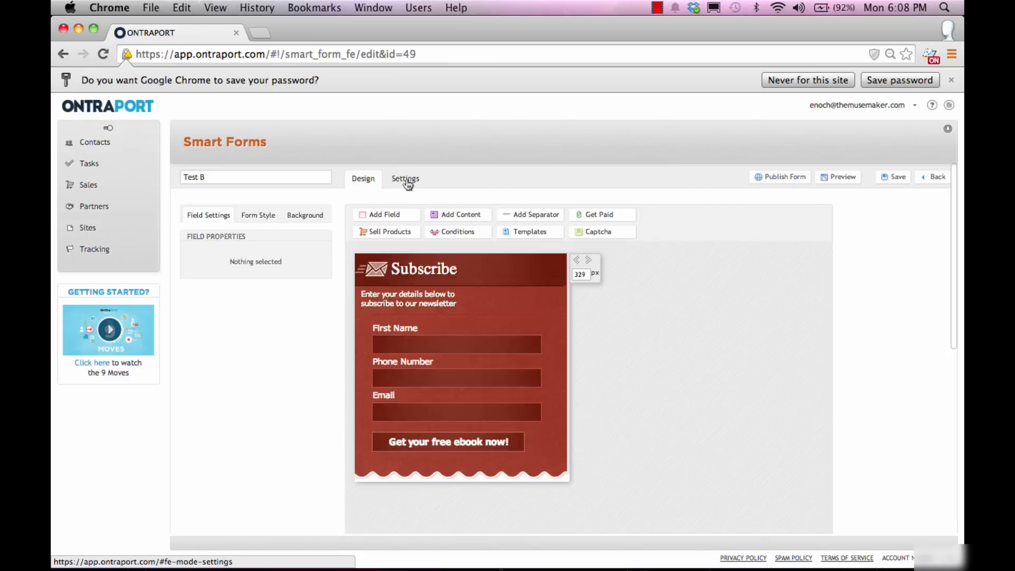
click(408, 183)
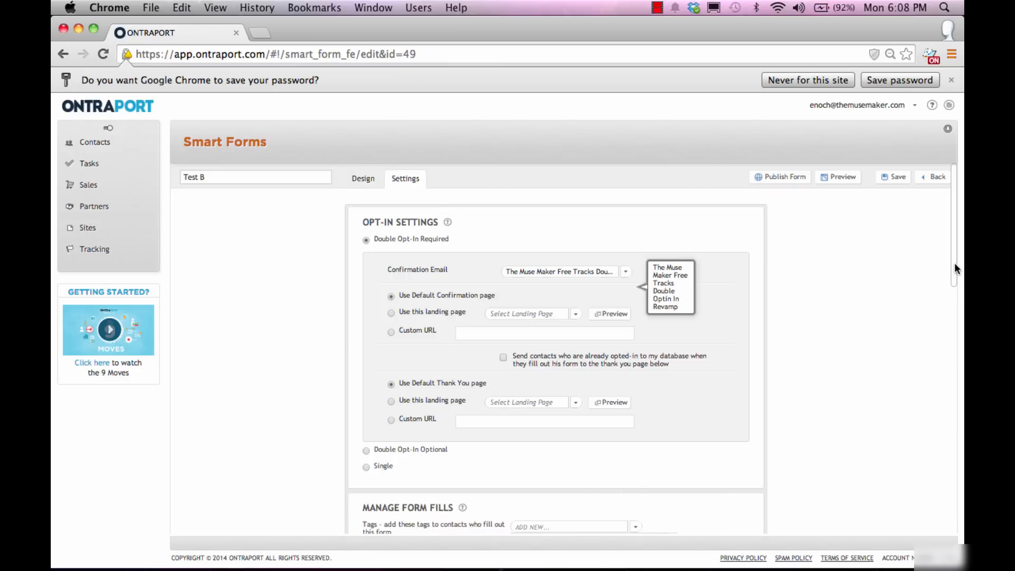
drag(955, 273, 962, 419)
scroll(962, 419, down, 2)
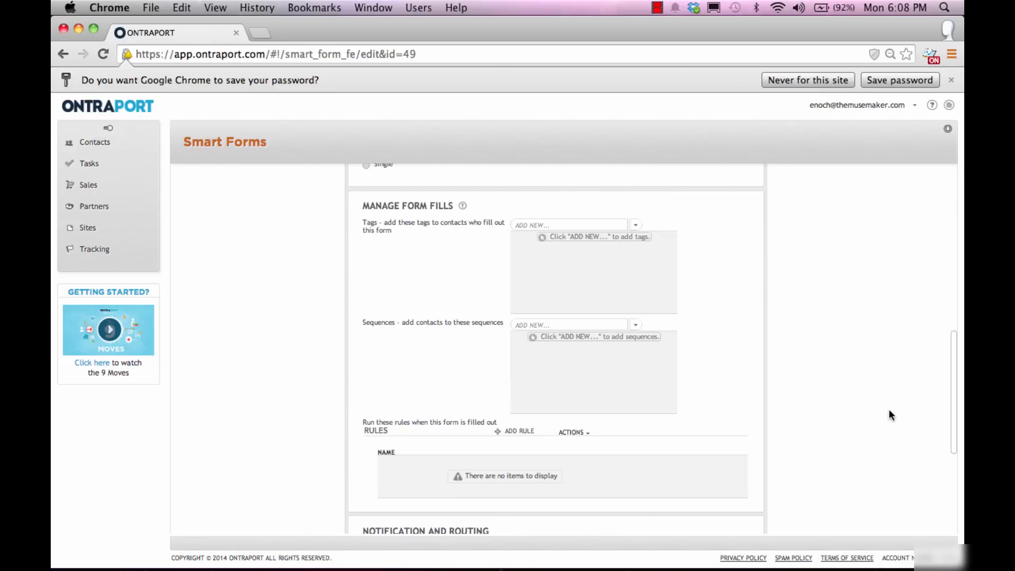
Step: Create a new tag named 'Google Ads' from the form's Tags list
click(615, 227)
click(635, 225)
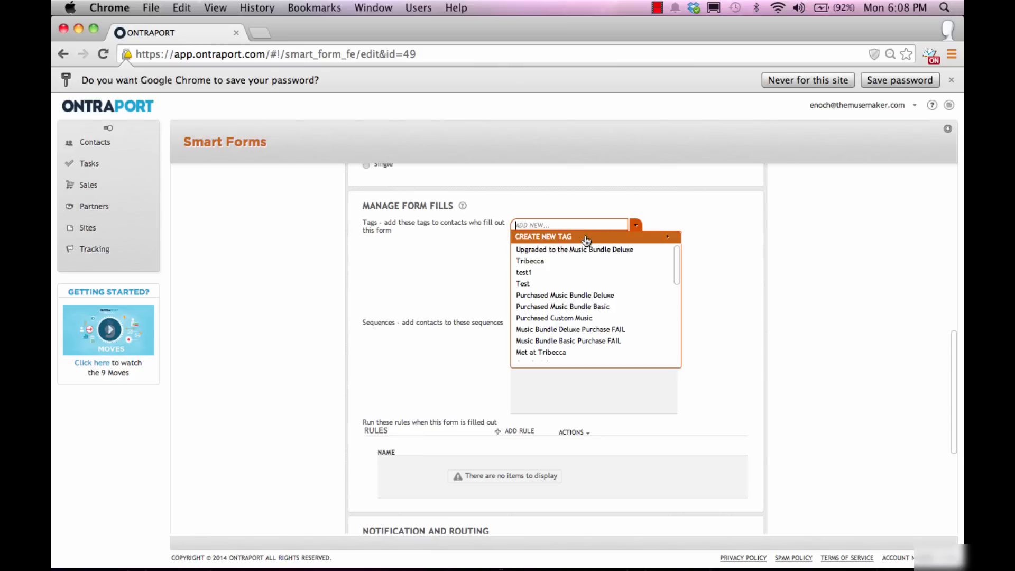
click(586, 235)
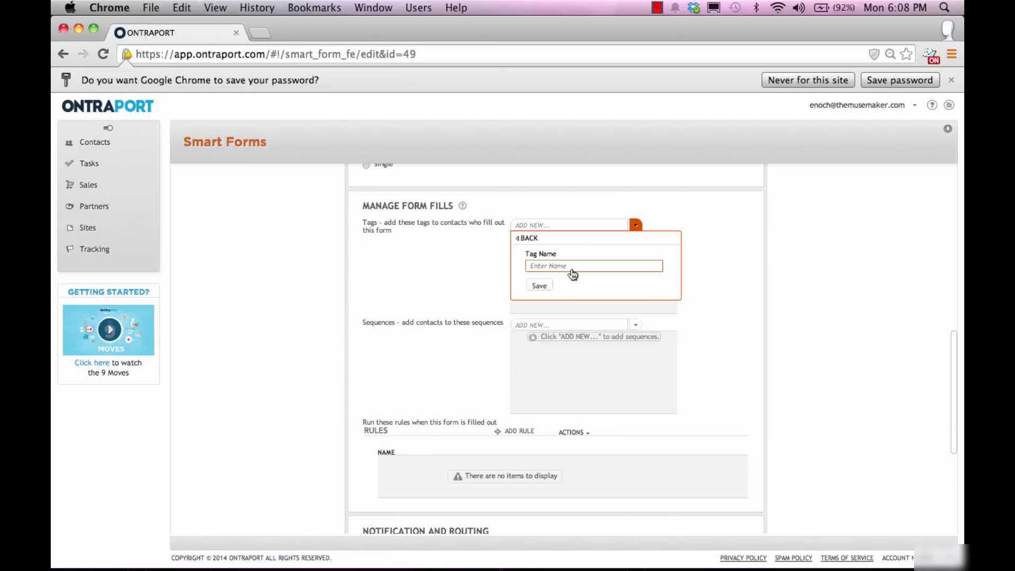
text(Google Ads)
click(535, 288)
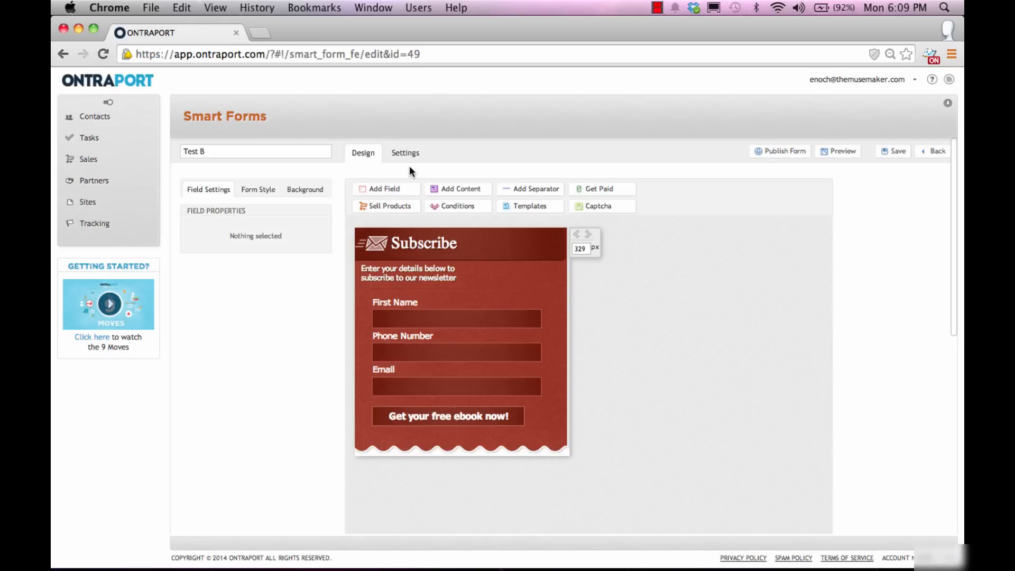
Step: Add the From Google Ads tag to the Test B form's fill tags
click(412, 155)
scroll(928, 304, down, 3)
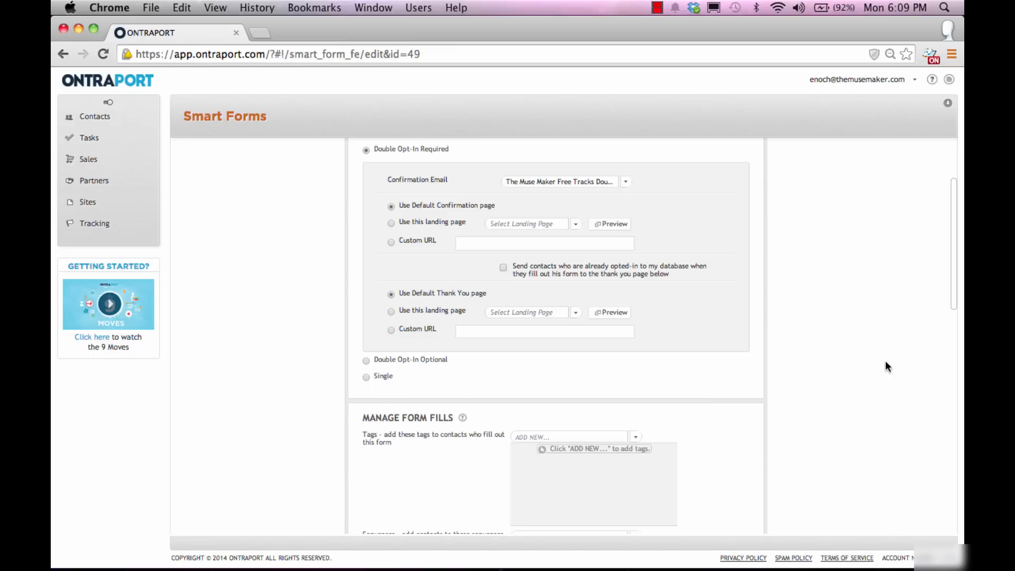
click(632, 438)
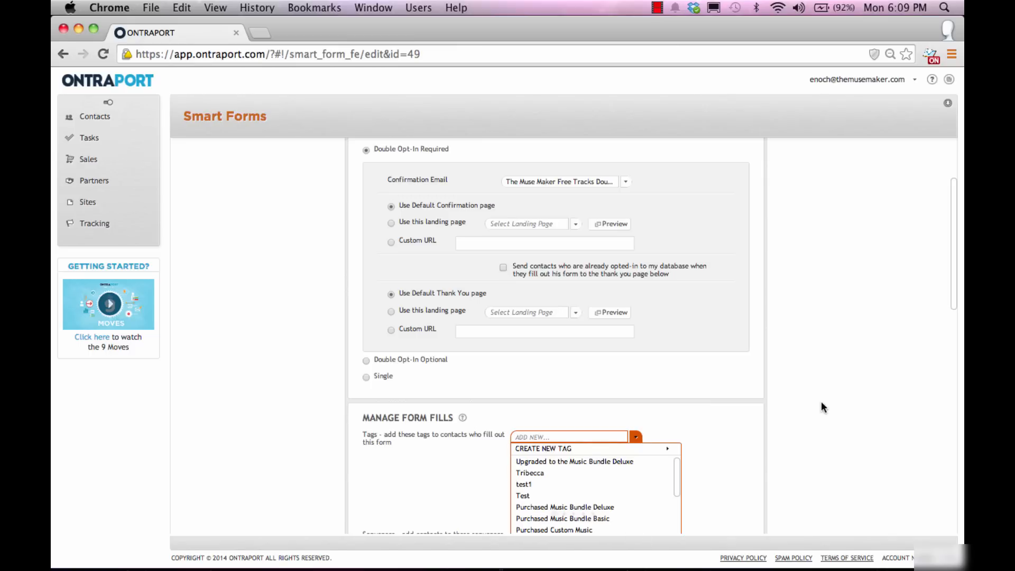
scroll(585, 487, down, 5)
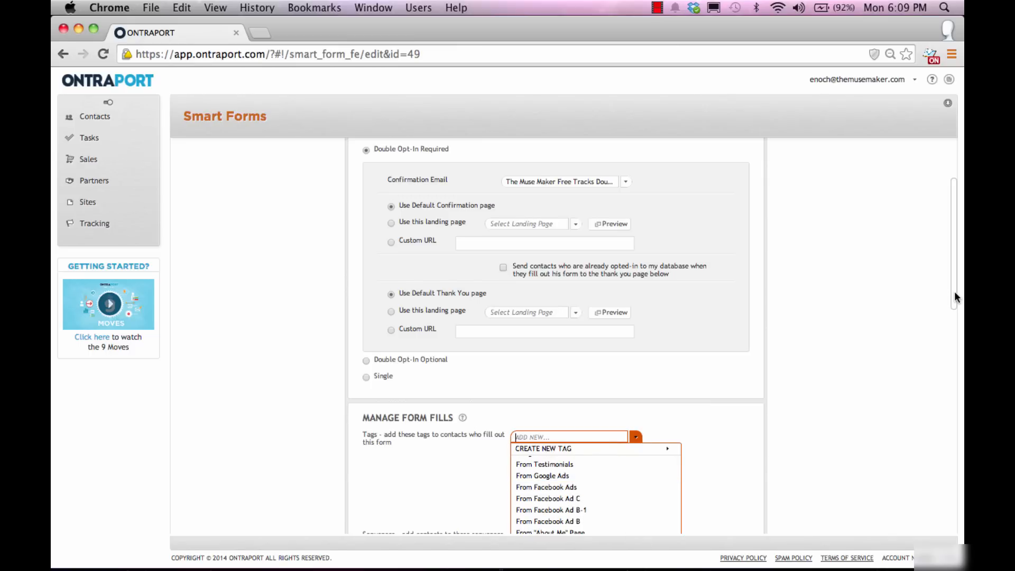
drag(955, 297, 955, 353)
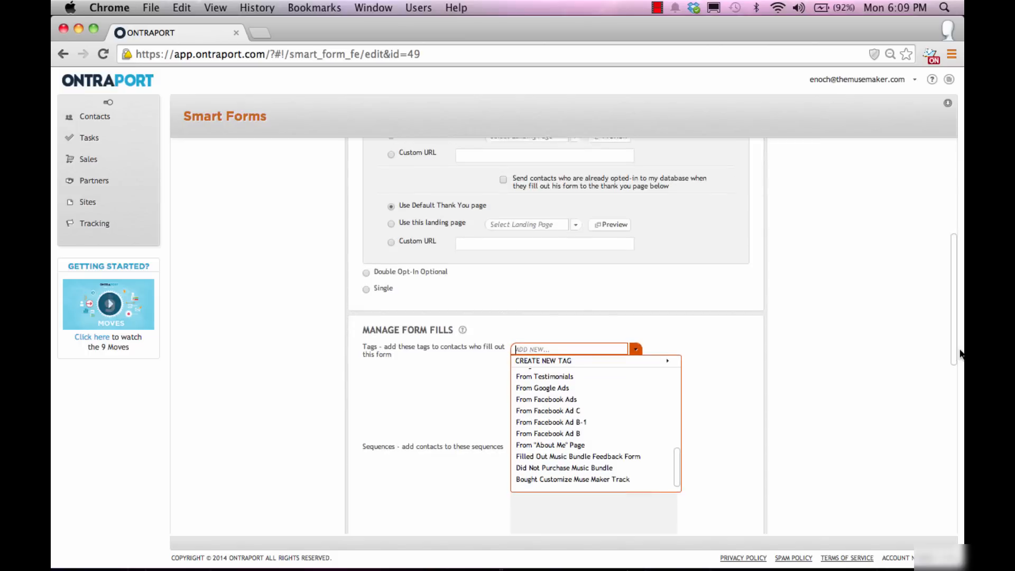
click(636, 346)
scroll(624, 393, down, 5)
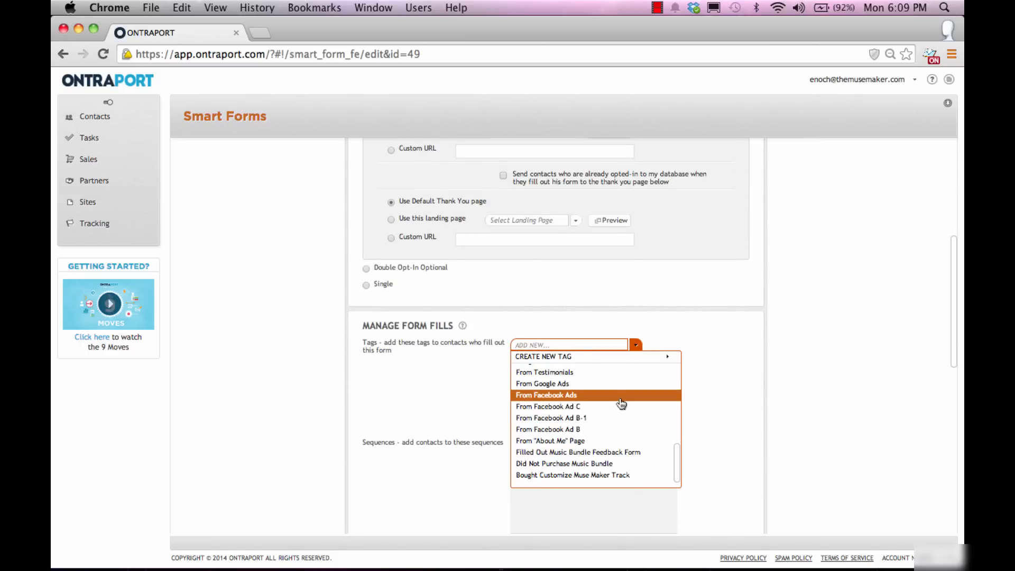
click(615, 383)
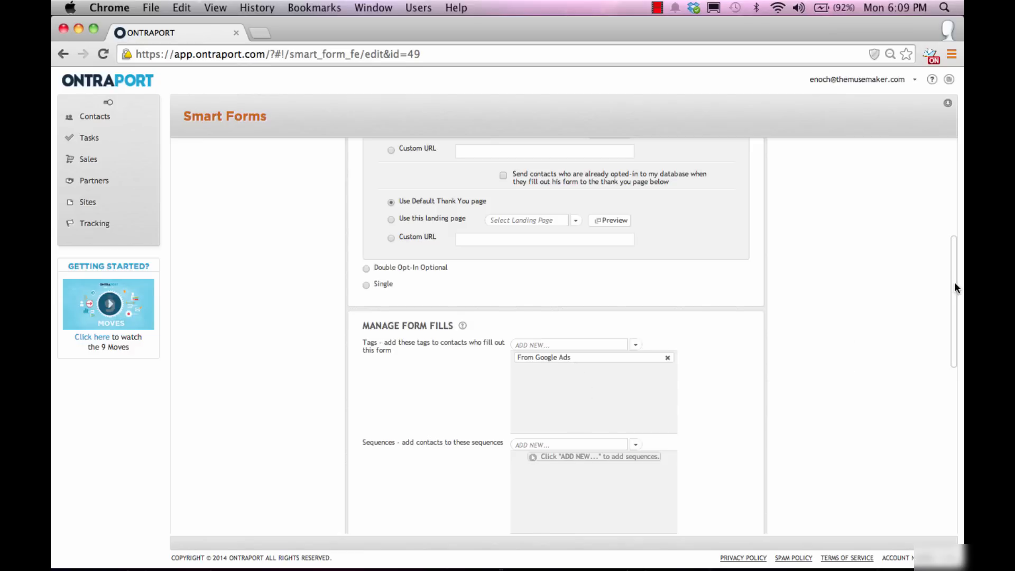
drag(953, 289, 952, 379)
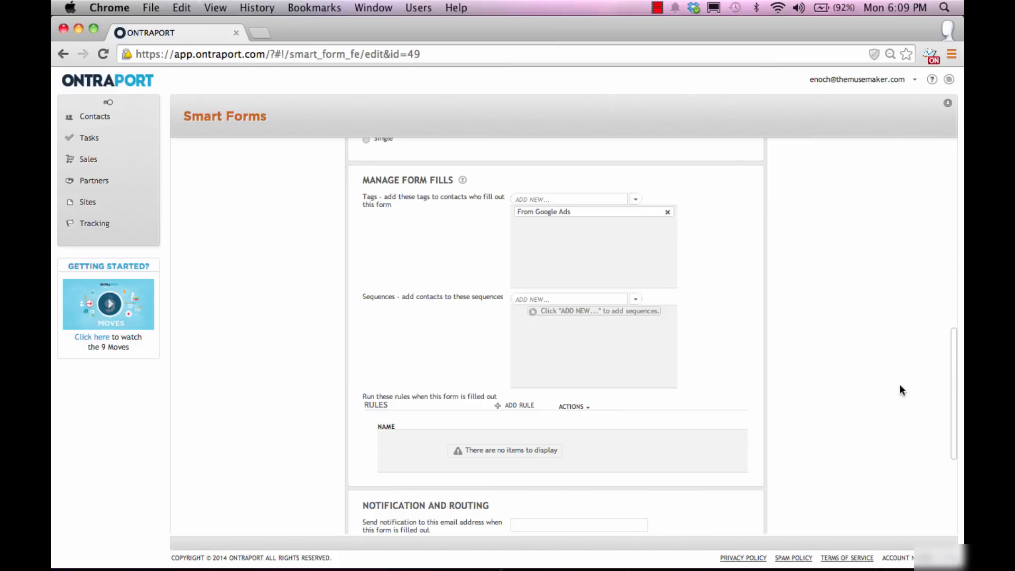
Step: Create a new sequence named 'Test B' from the Sequences dropdown and open it for editing
click(589, 300)
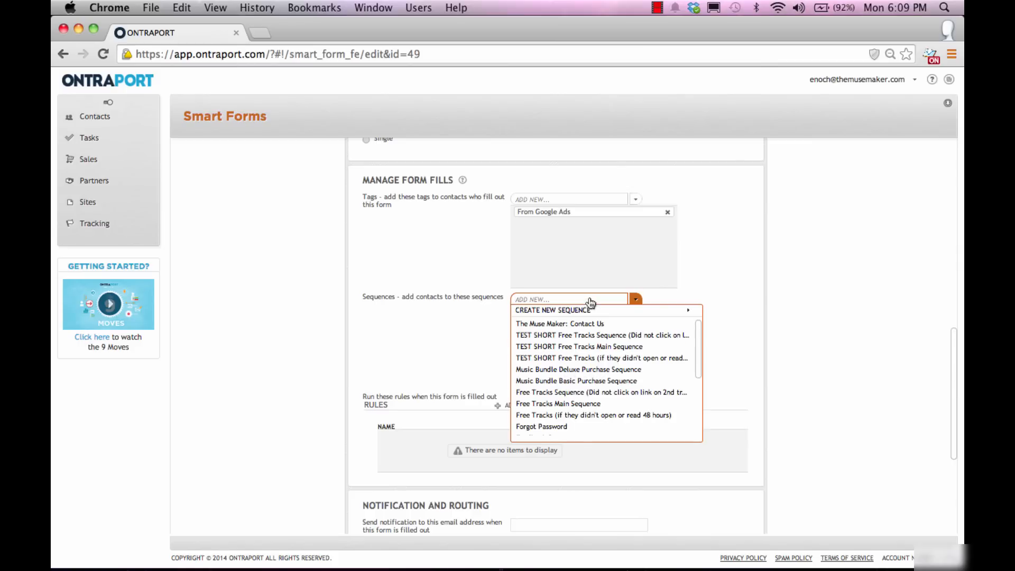
drag(702, 344, 698, 376)
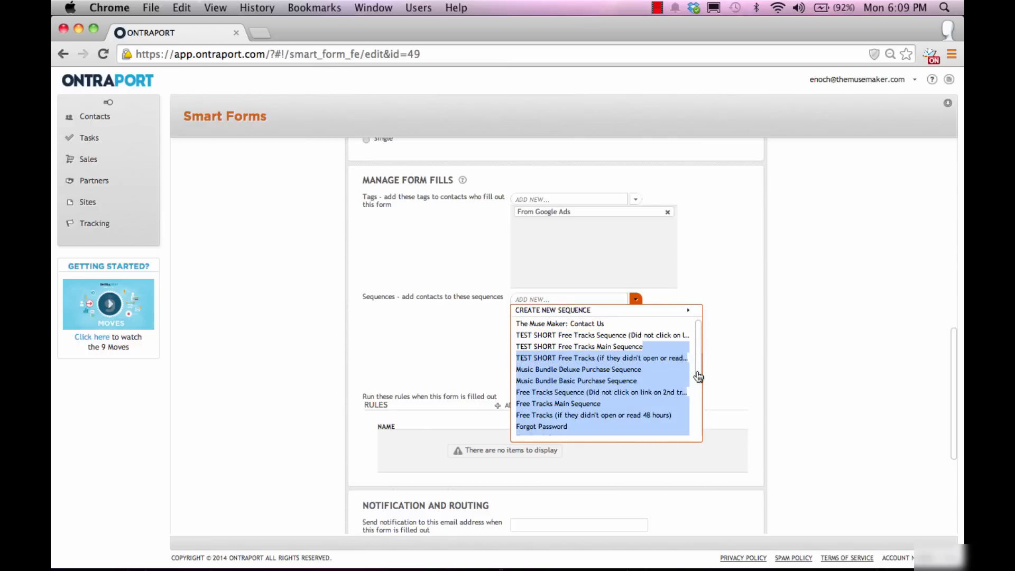
click(793, 323)
click(589, 299)
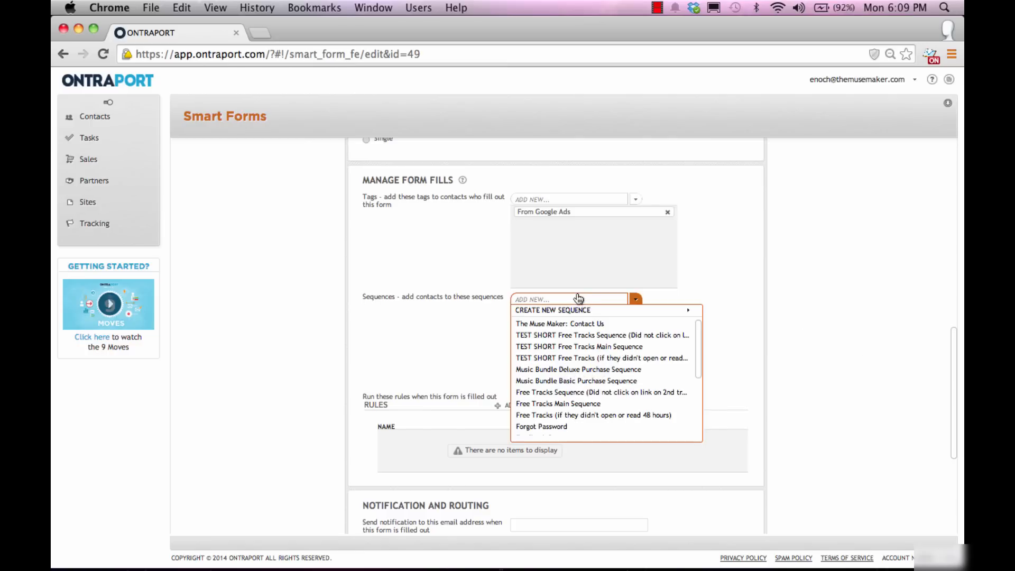
click(576, 312)
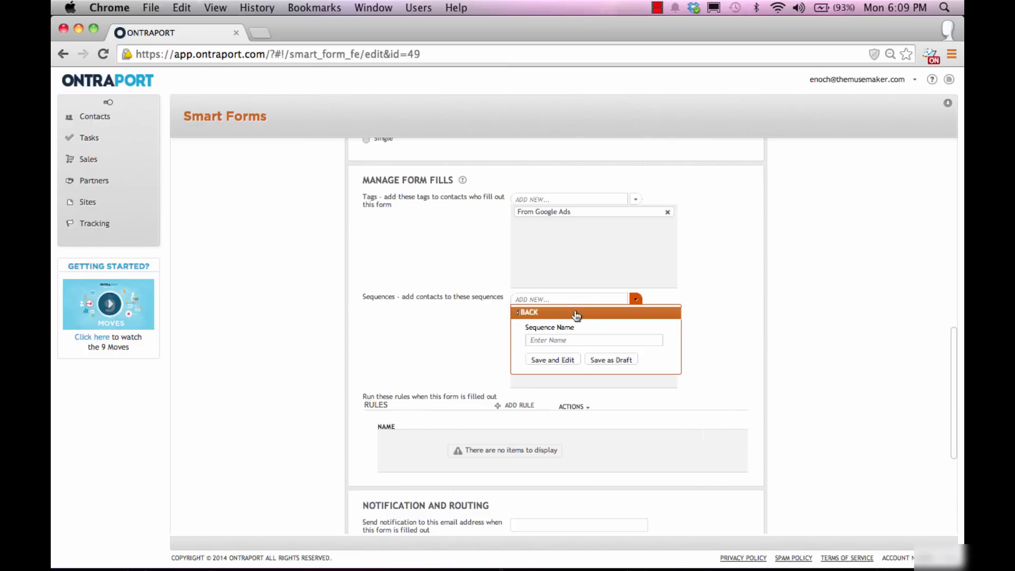
click(575, 339)
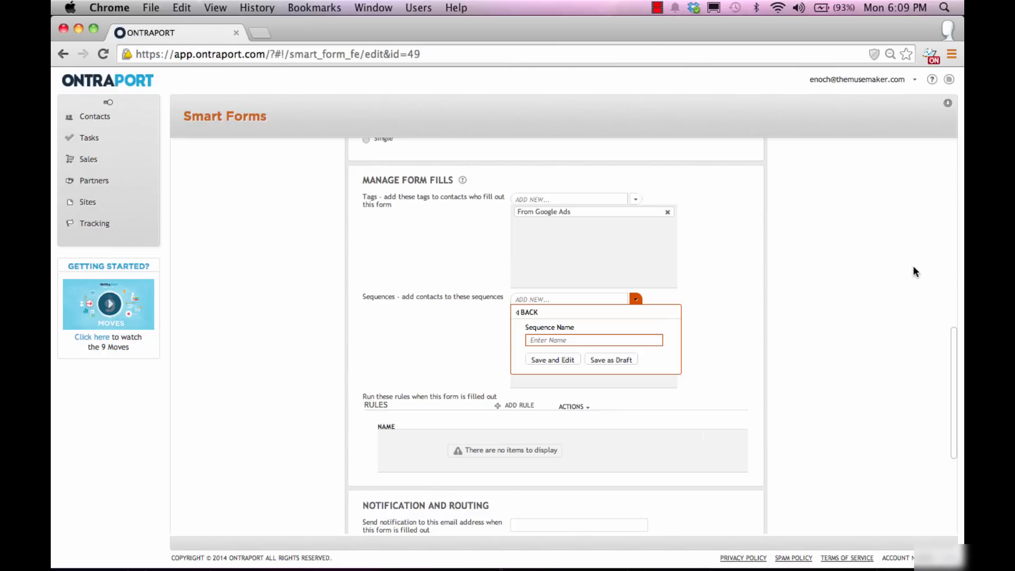
text(Test B)
click(556, 362)
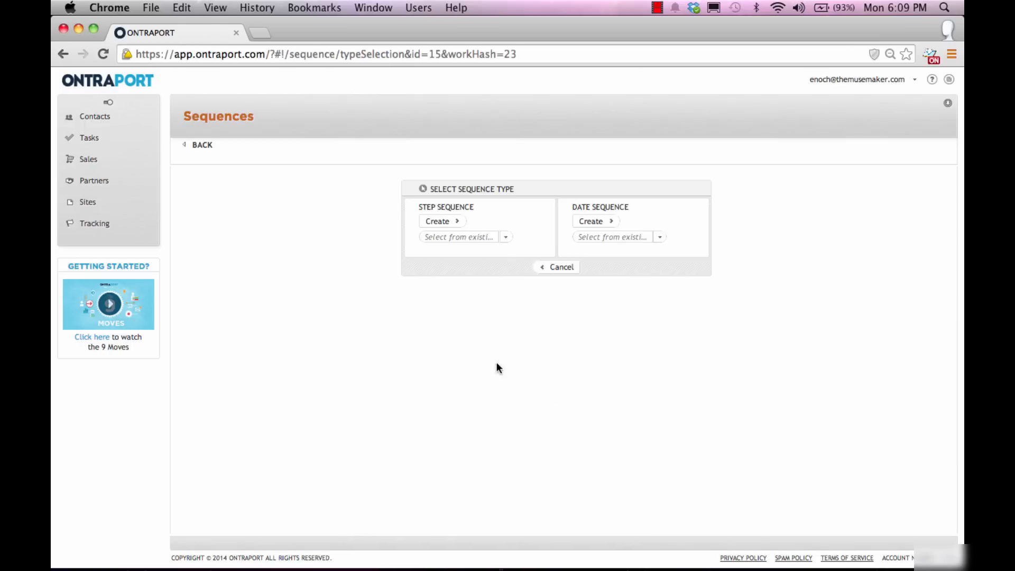
Step: Make Test B a step sequence, save it and the form, then reopen Test B from Sequences
click(444, 222)
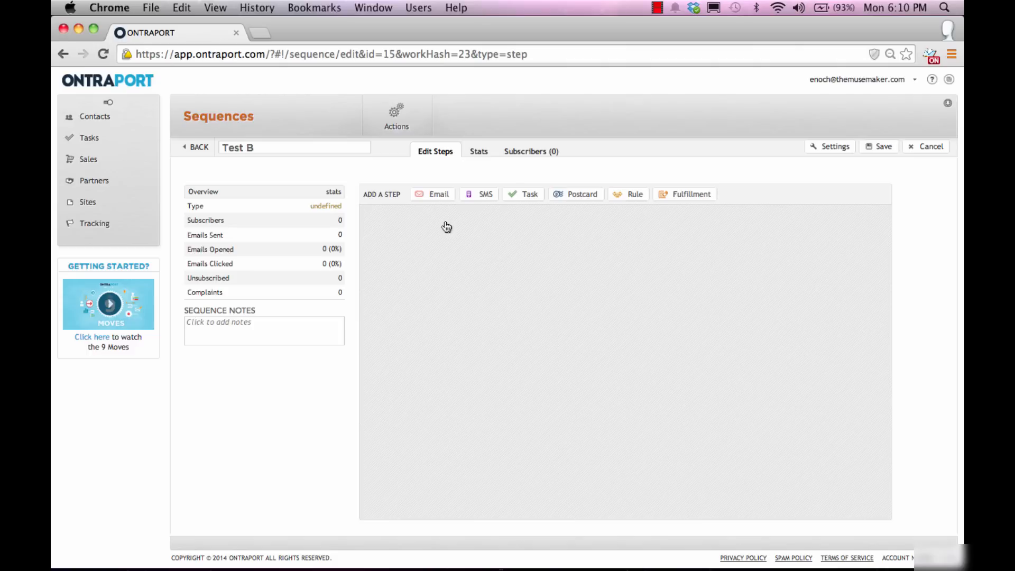
click(882, 149)
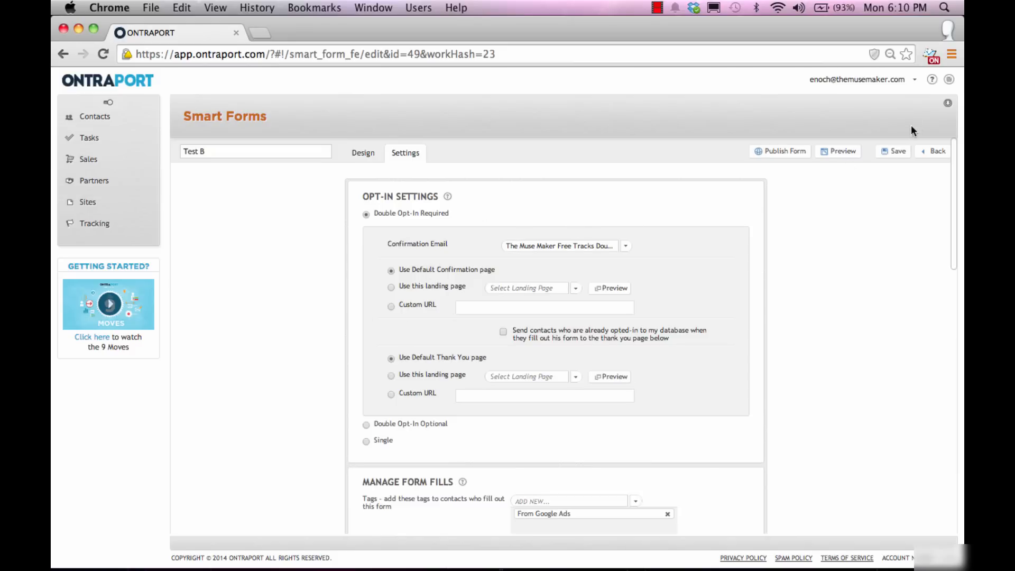
click(897, 153)
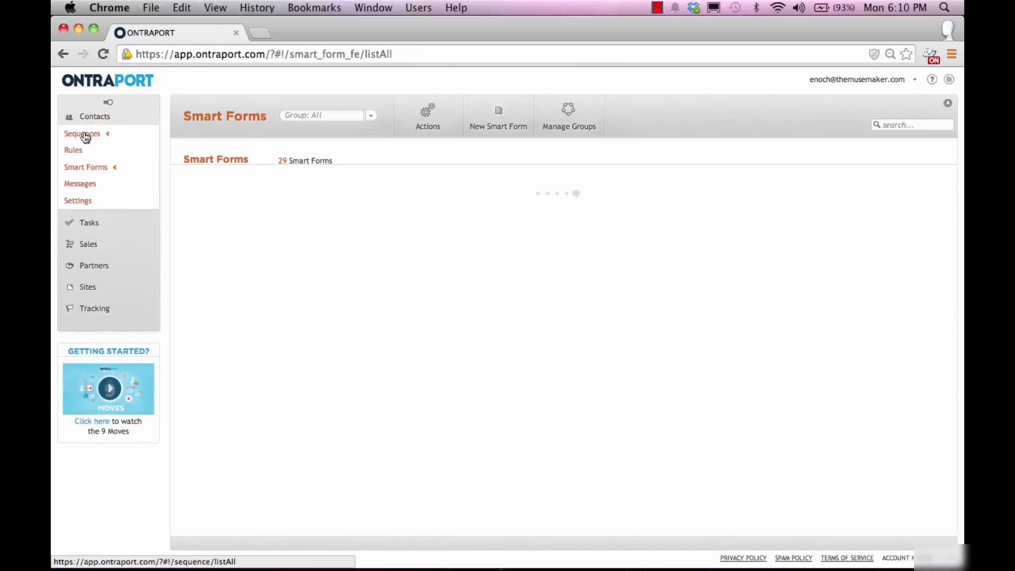
click(83, 137)
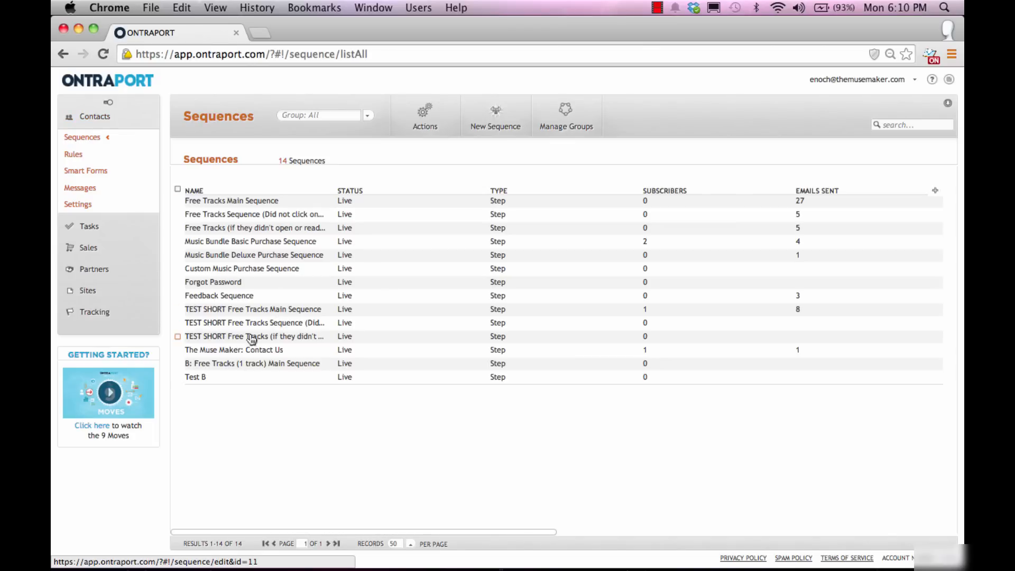
click(197, 378)
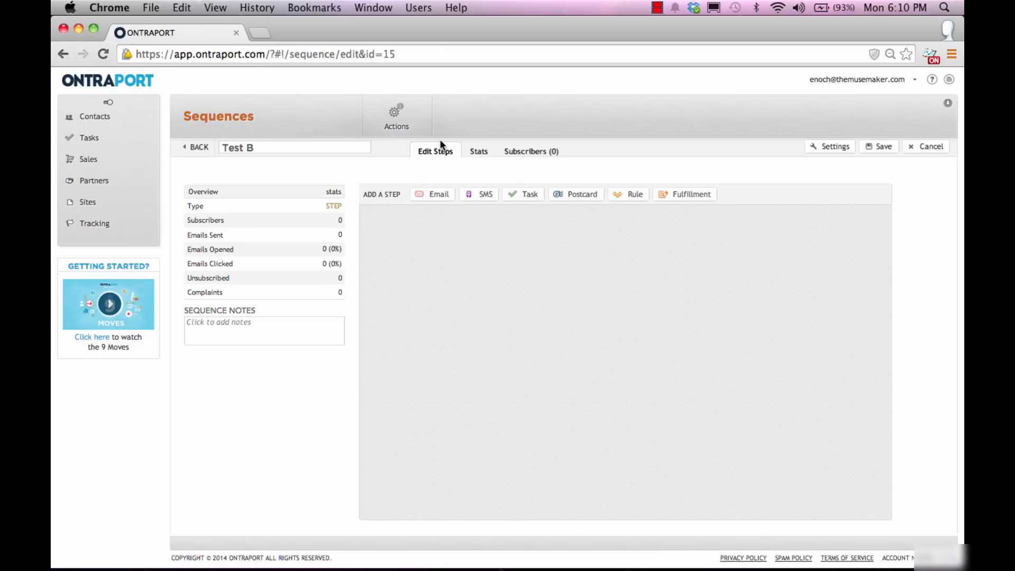
Step: Add an email step to Test B, keeping it sent immediately on Day 0 with weekdays unchanged
click(437, 195)
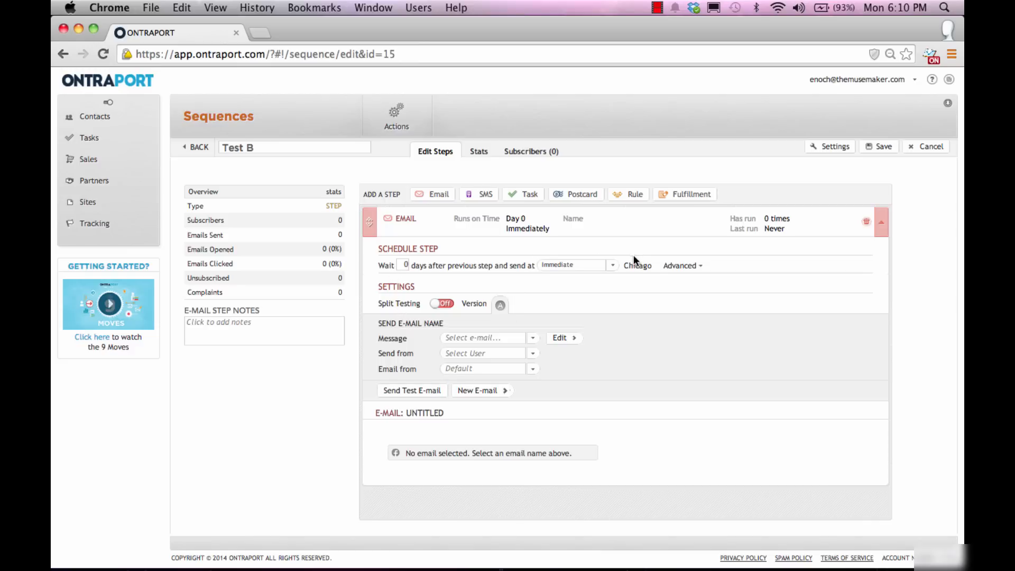
click(613, 266)
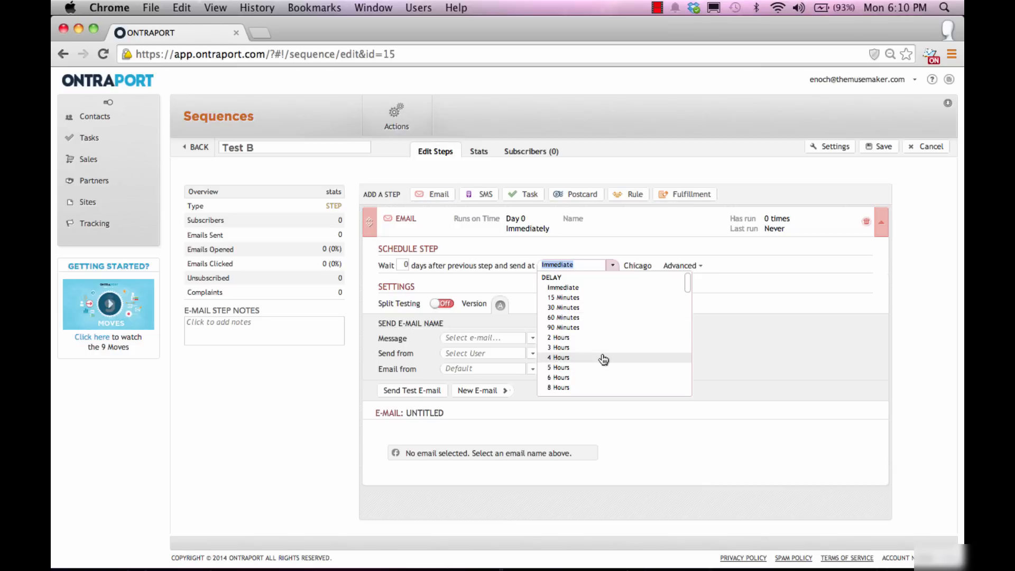
scroll(603, 360, down, 5)
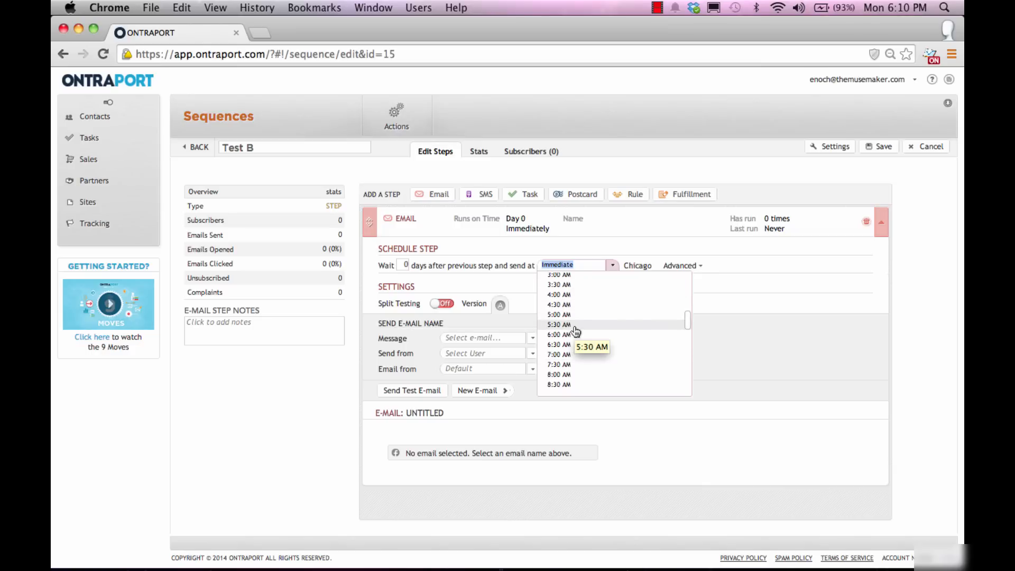
click(665, 260)
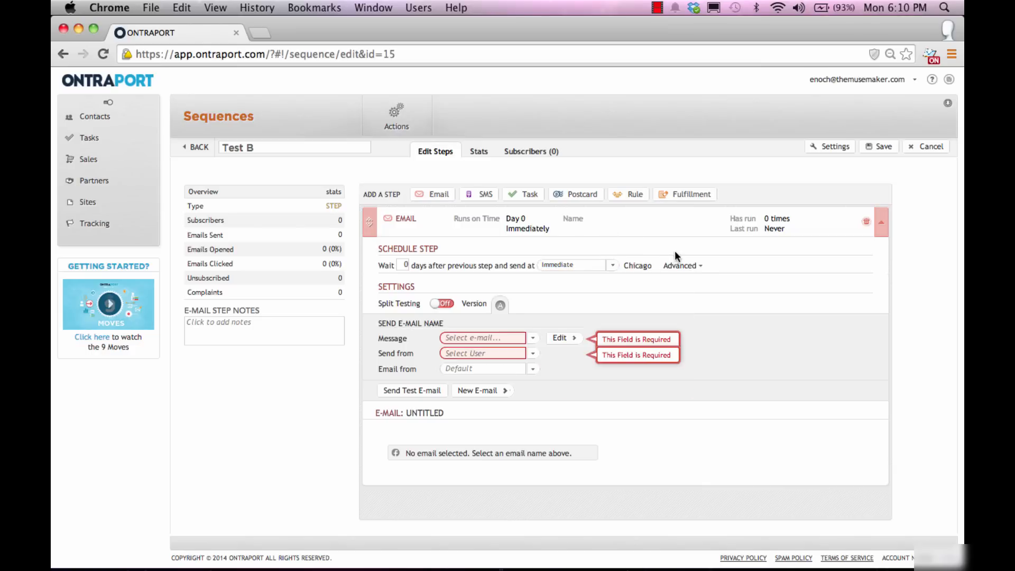
click(682, 266)
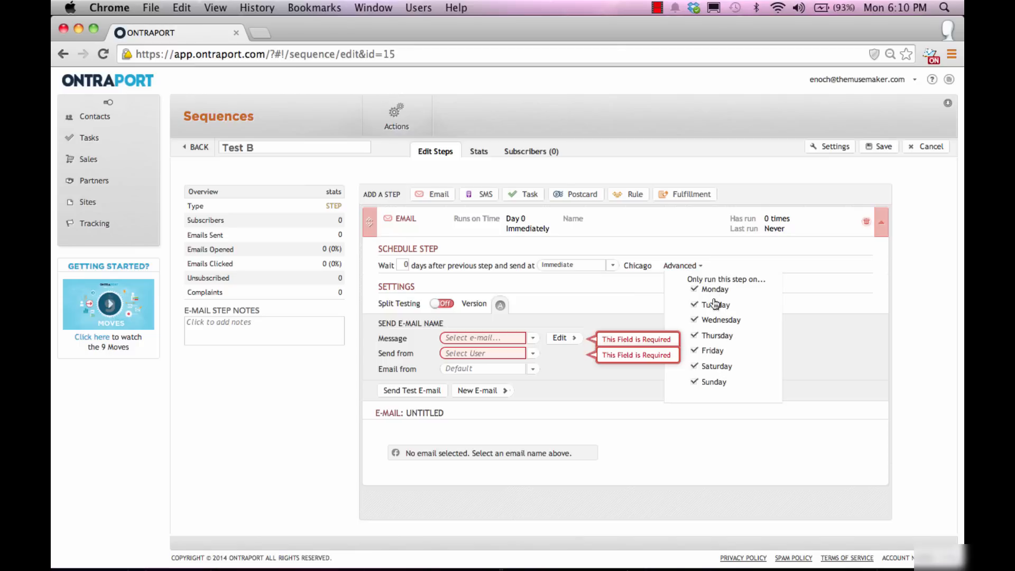
click(688, 269)
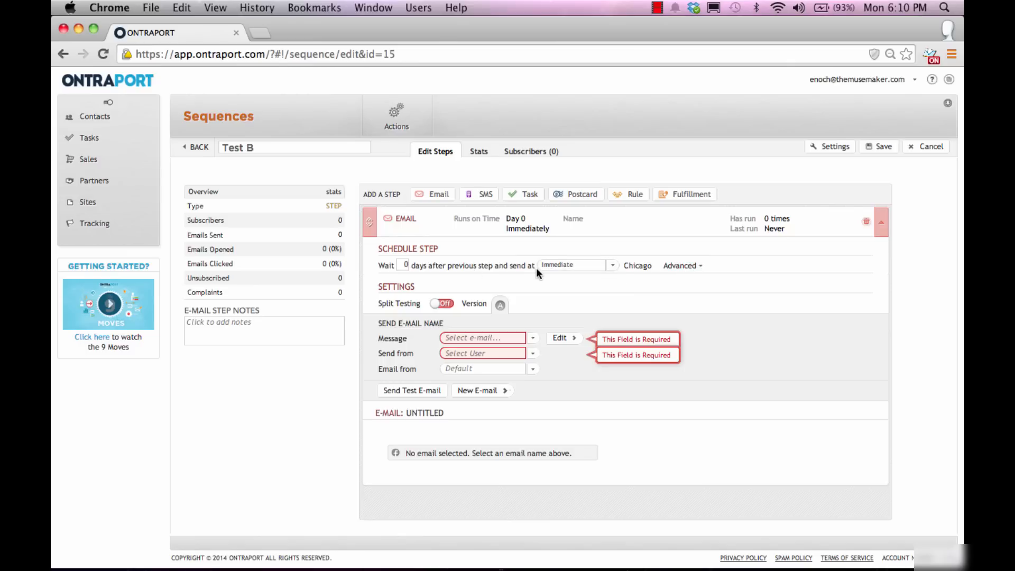
Step: Look through the existing email messages, then choose CREATE NEW MESSAGE for this step
click(533, 338)
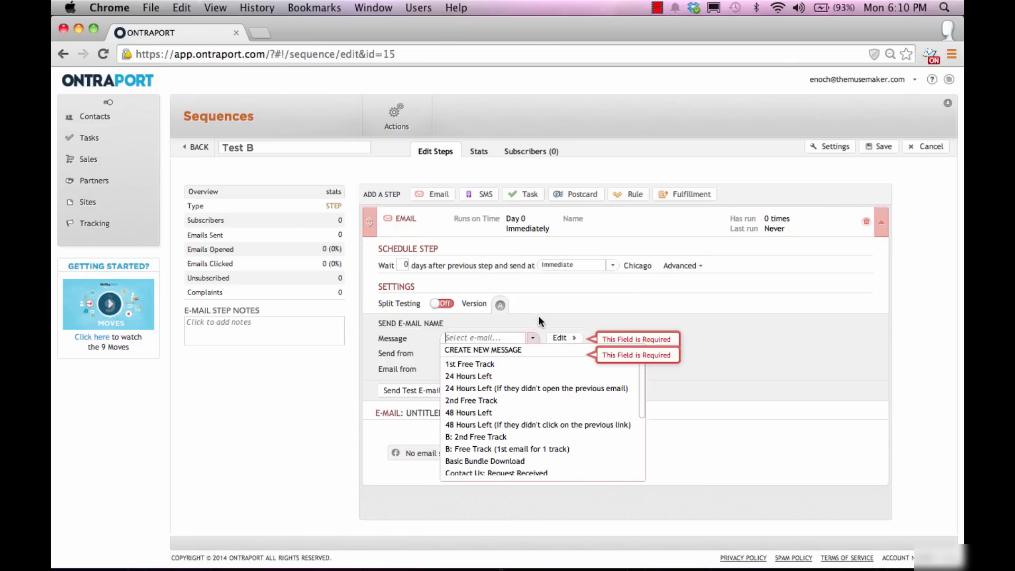
click(538, 315)
click(533, 338)
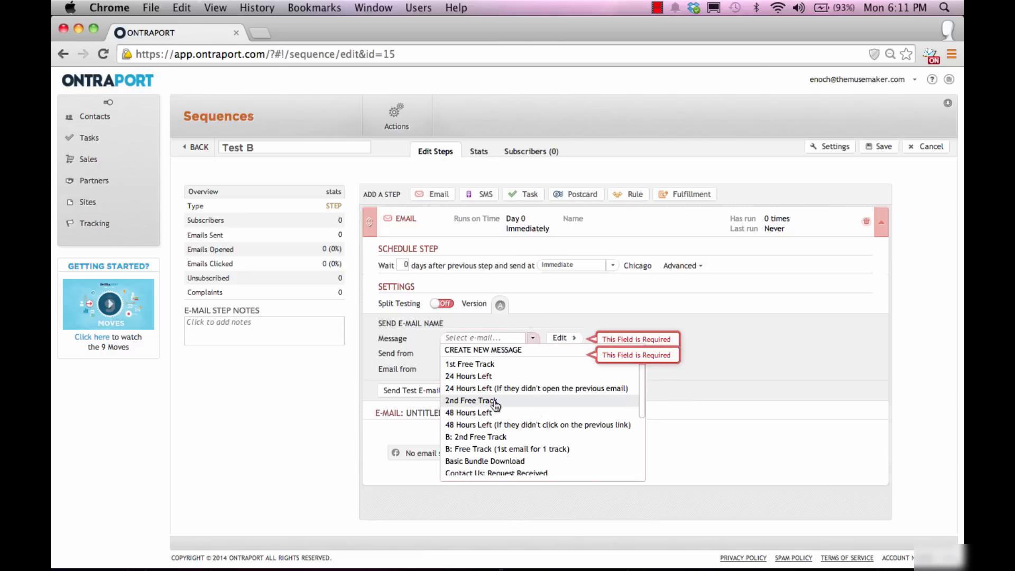
scroll(520, 452, down, 3)
scroll(526, 438, up, 3)
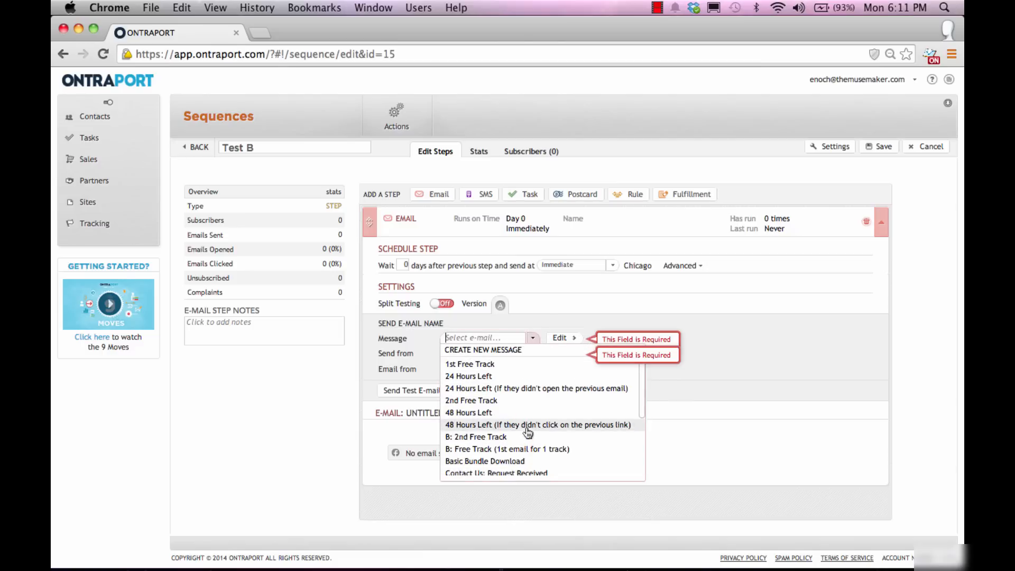
click(560, 300)
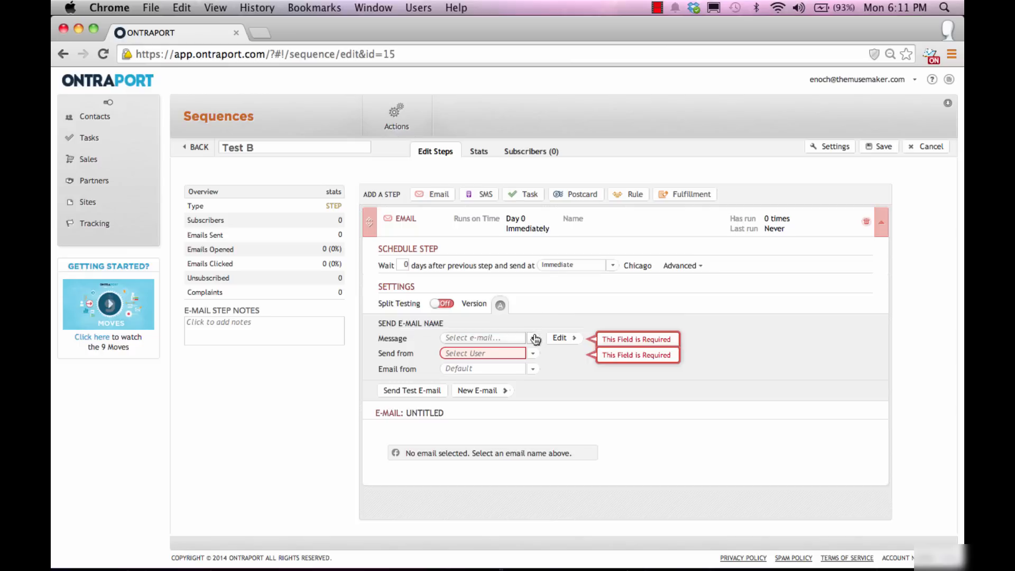
click(533, 338)
click(506, 353)
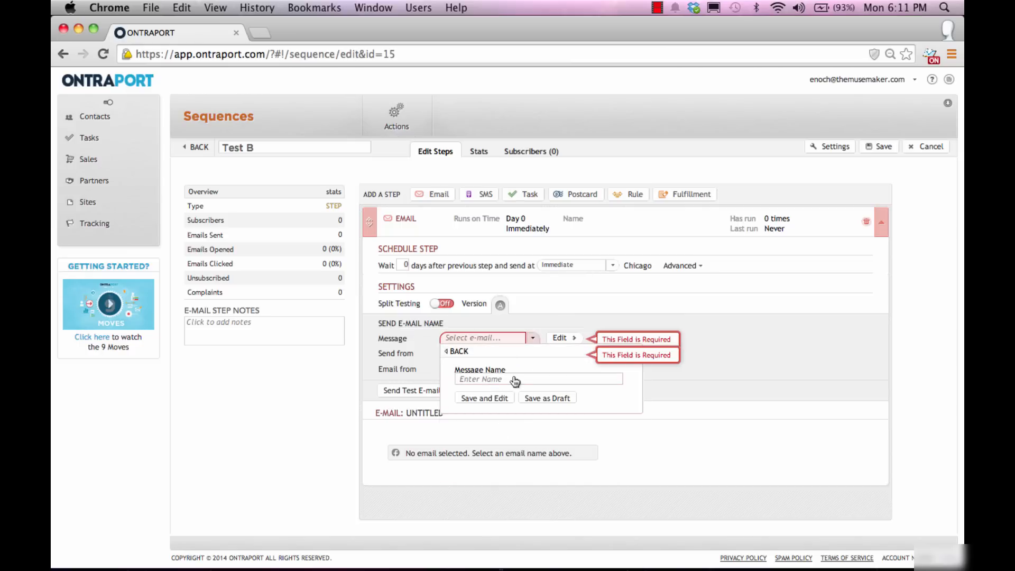
Step: Name the new message 'Test B 1' and save it for editing
click(515, 380)
text(Test B 1)
click(493, 402)
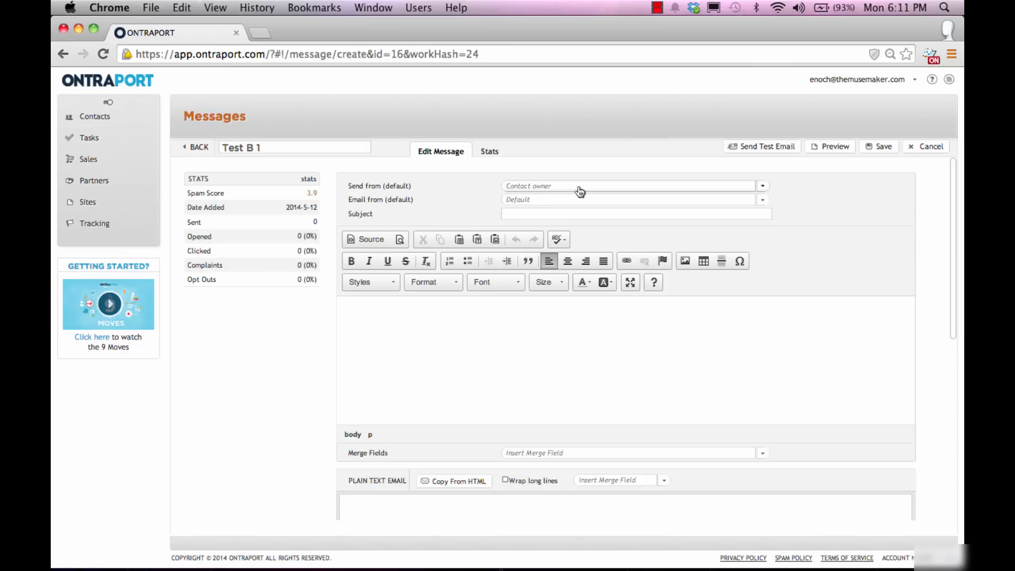
Step: Set the sender and sending address, subject 'Hey Welcome!', and start the body with 'Hey'
click(580, 187)
click(543, 221)
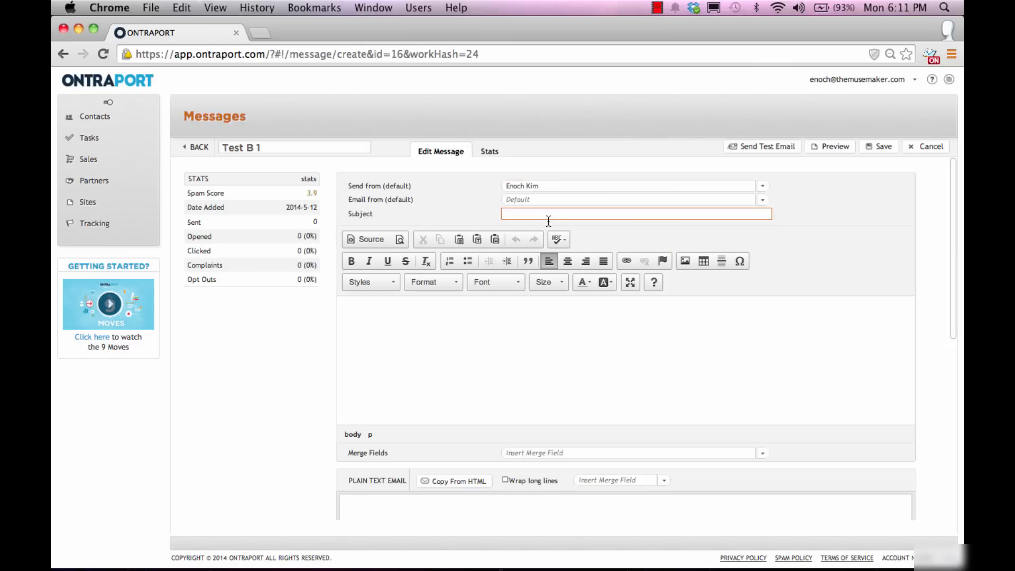
click(552, 202)
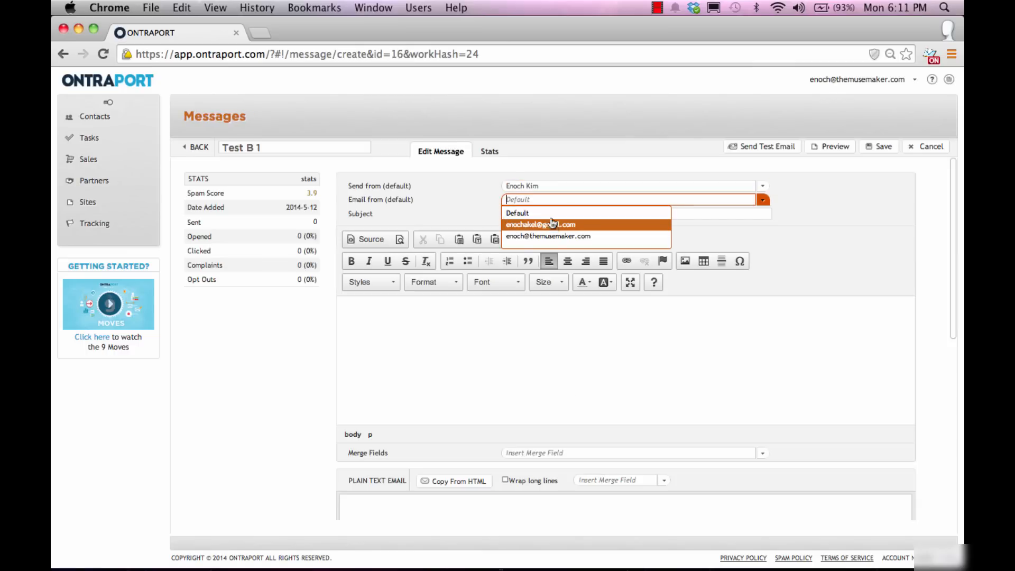
click(553, 227)
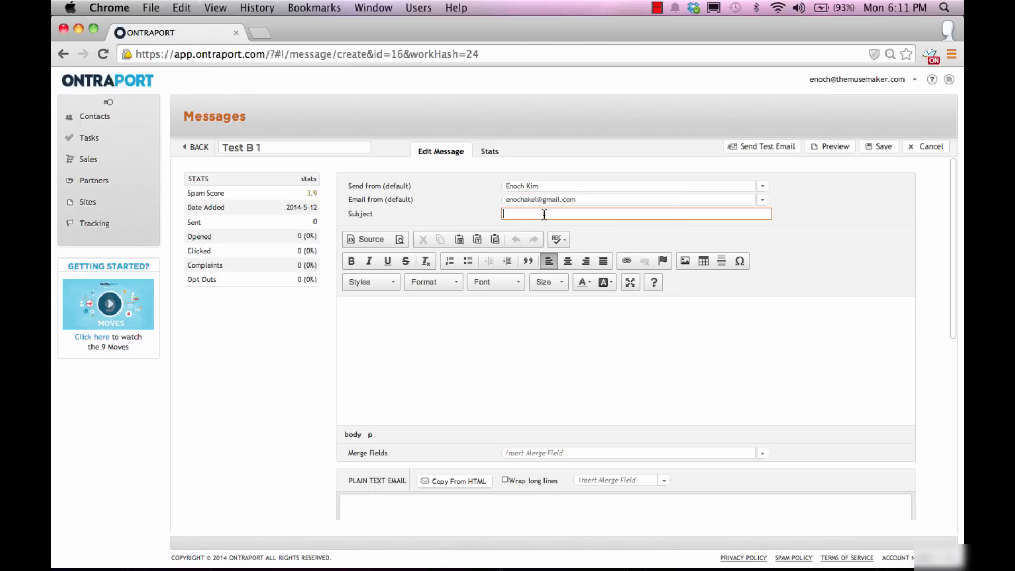
text(H)
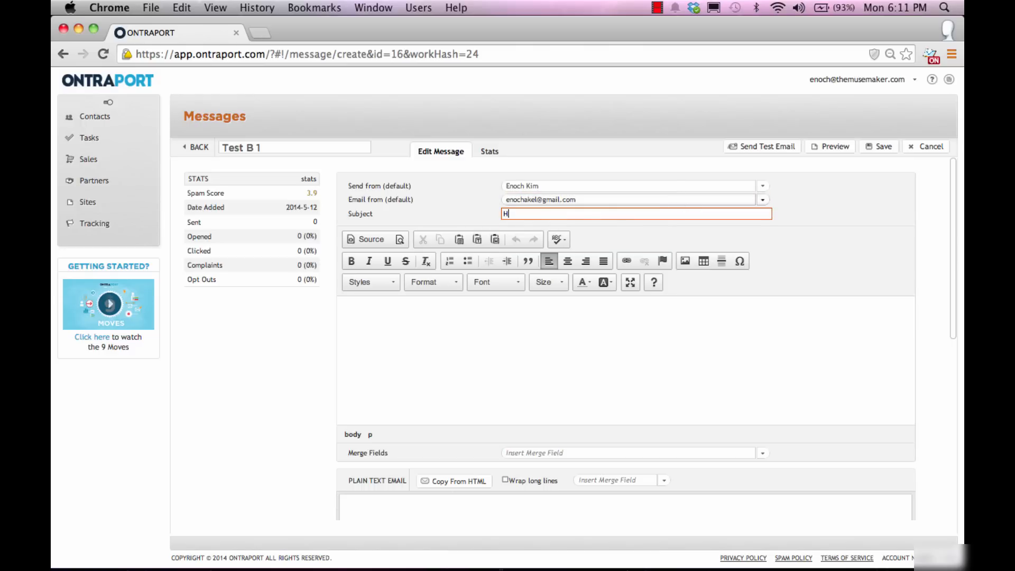
text(ey Welcome!)
click(420, 332)
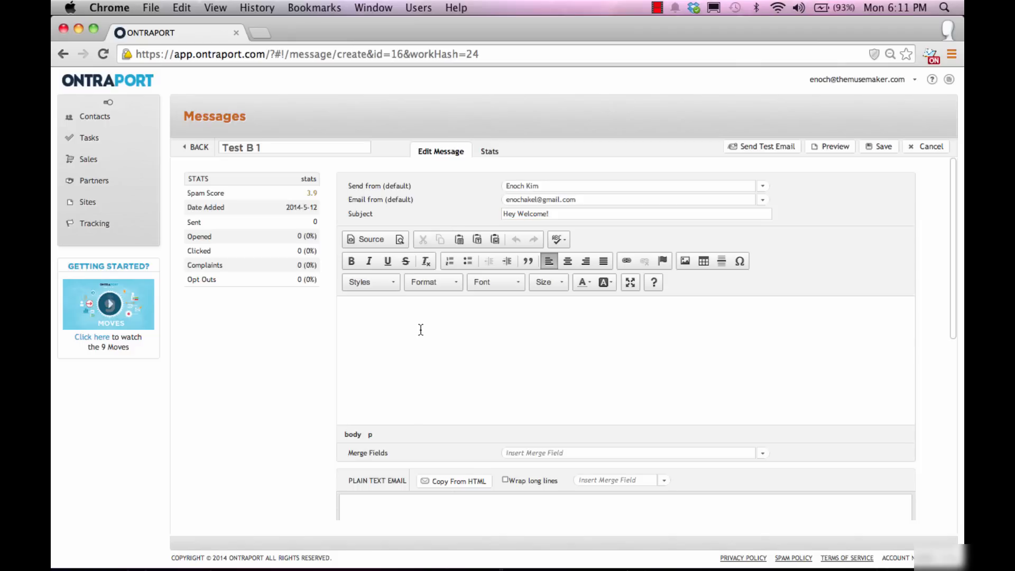
text(Hey)
Step: Insert the First Name merge field after 'Hey' and follow it with a comma
click(728, 455)
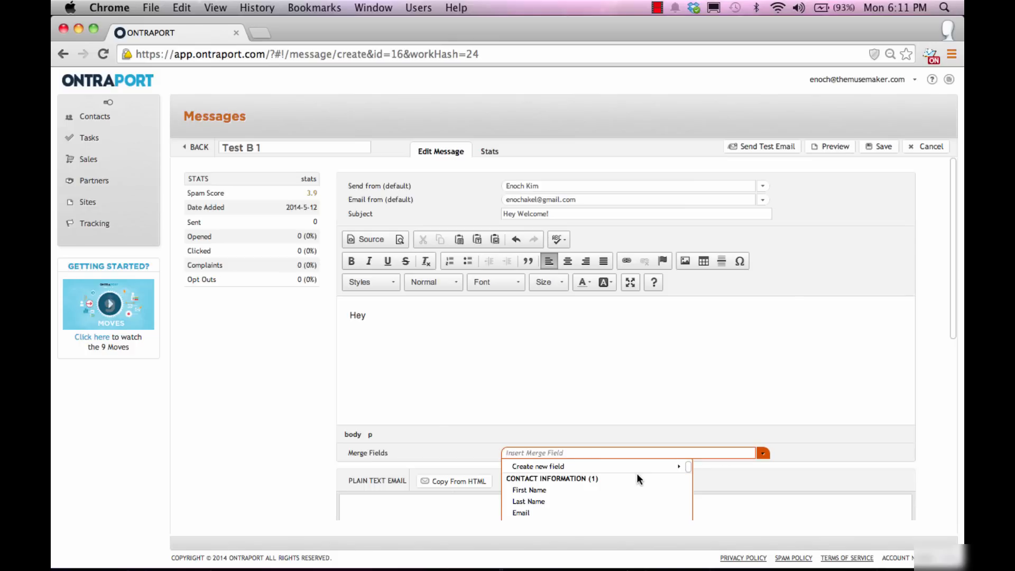
click(635, 494)
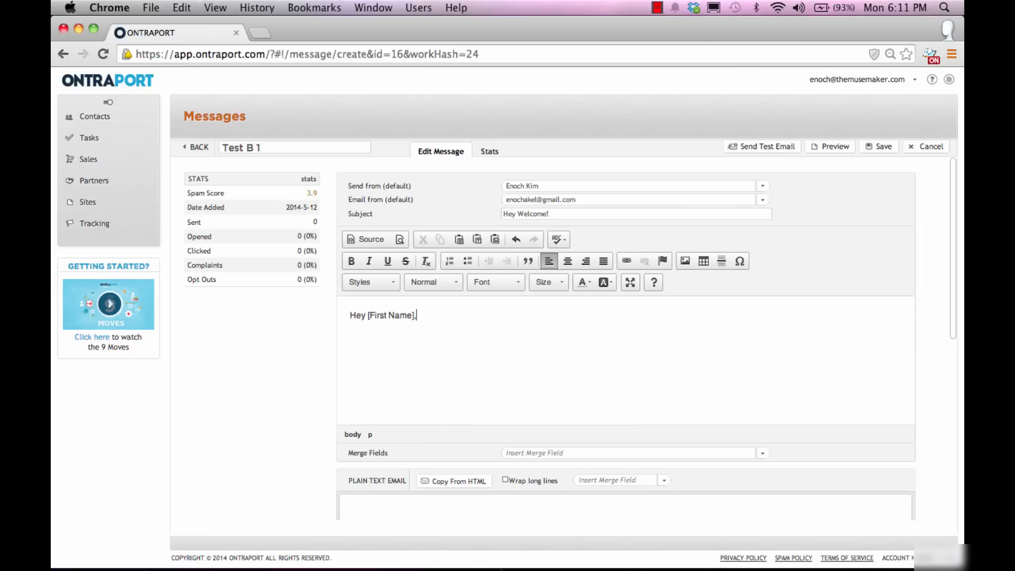
text(,)
scroll(955, 321, down, 1)
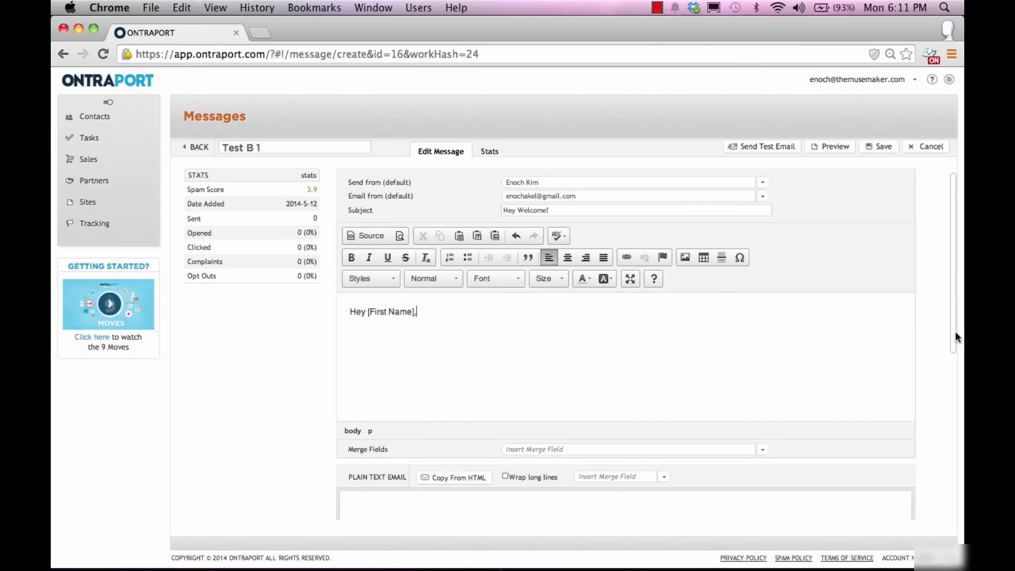
click(704, 446)
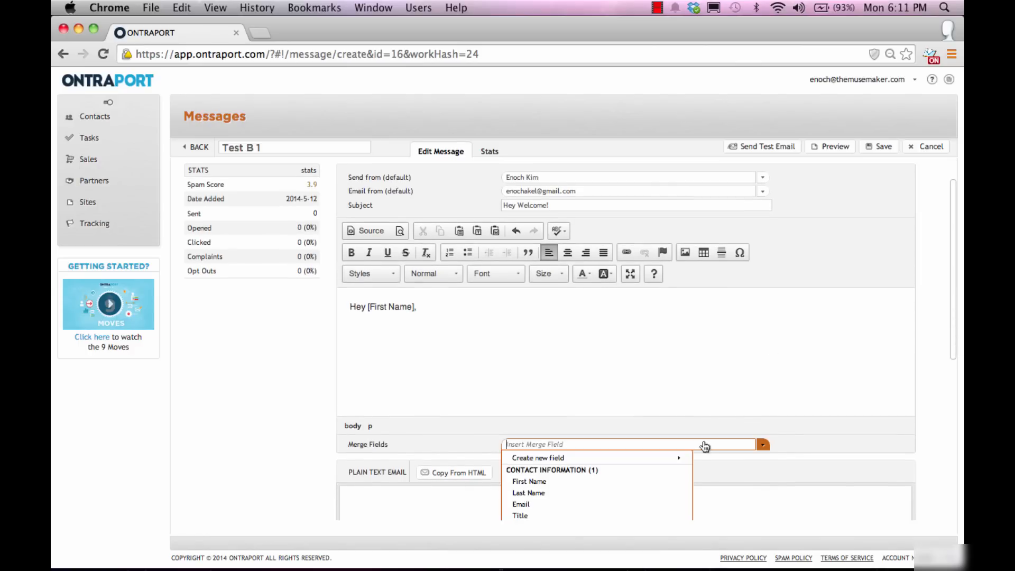
drag(950, 307, 953, 423)
Step: Type the newsletter thank-you paragraph offering the ebook, ending 'Click on the link here.', and select 'here.'
click(503, 261)
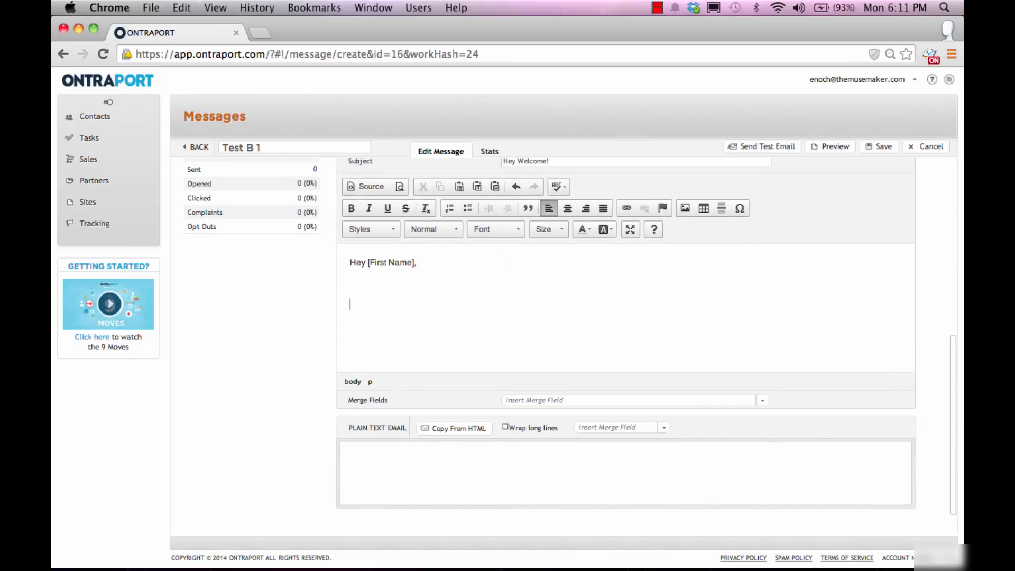
text(Thi)
key(BackSpace)
key(BackSpace)
key(BackSpace)
text(Again, thanks for sigin)
key(BackSpace)
key(BackSpace)
text(ning for my )
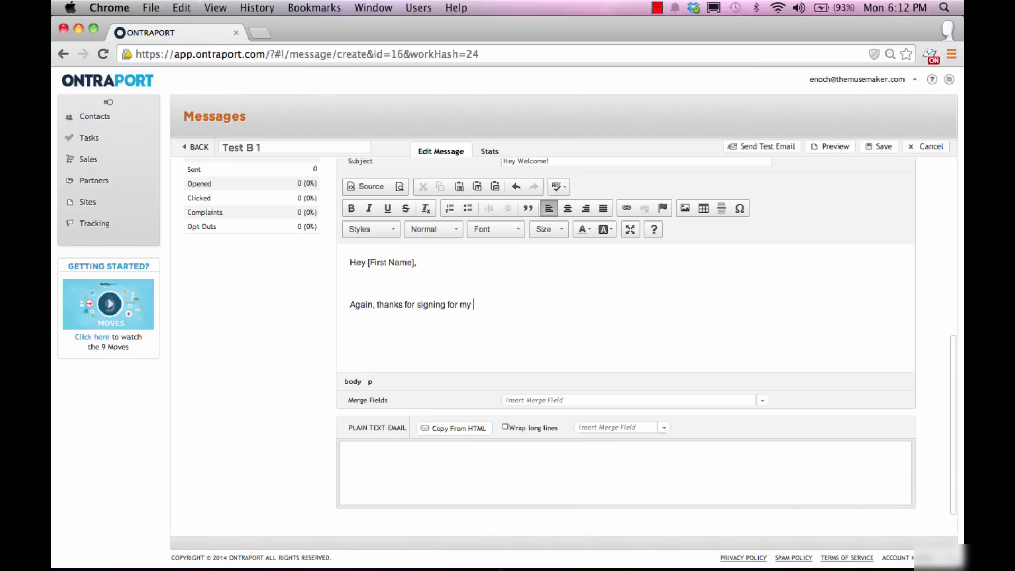
text(newsletter.  Here's the ebook)
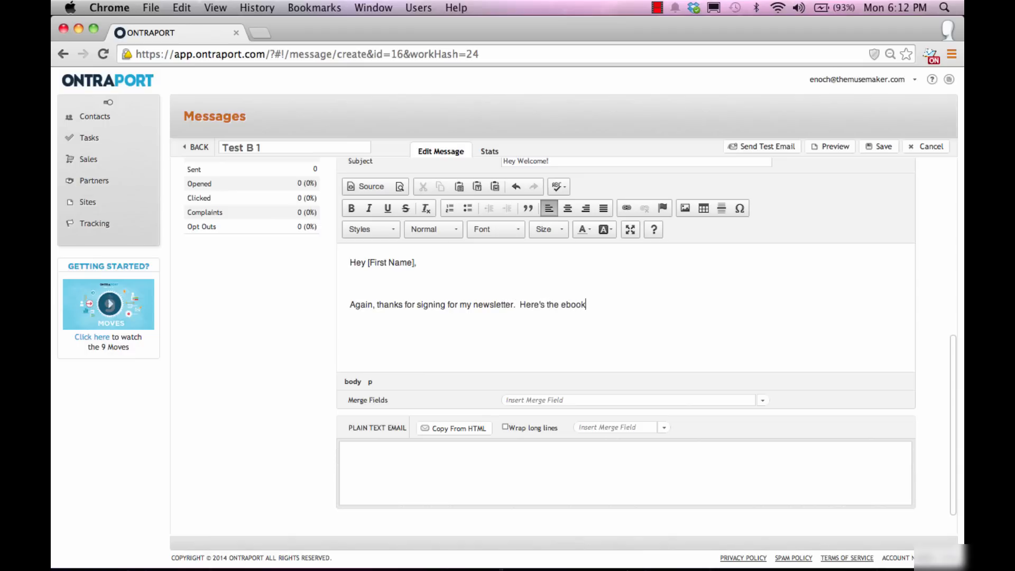
text( I said I'd send you.  Click on the )
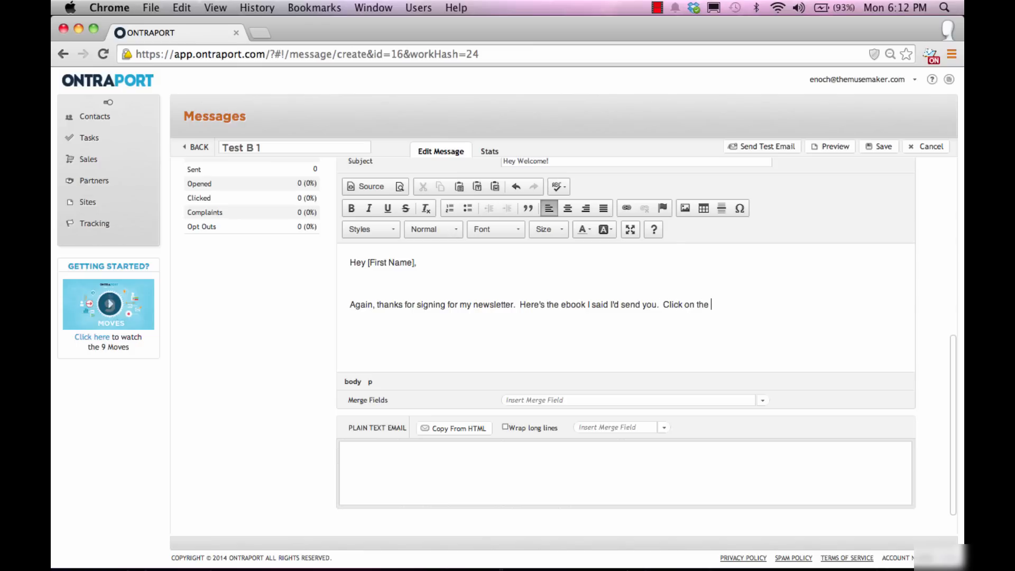
text(link here.)
drag(747, 305, 729, 308)
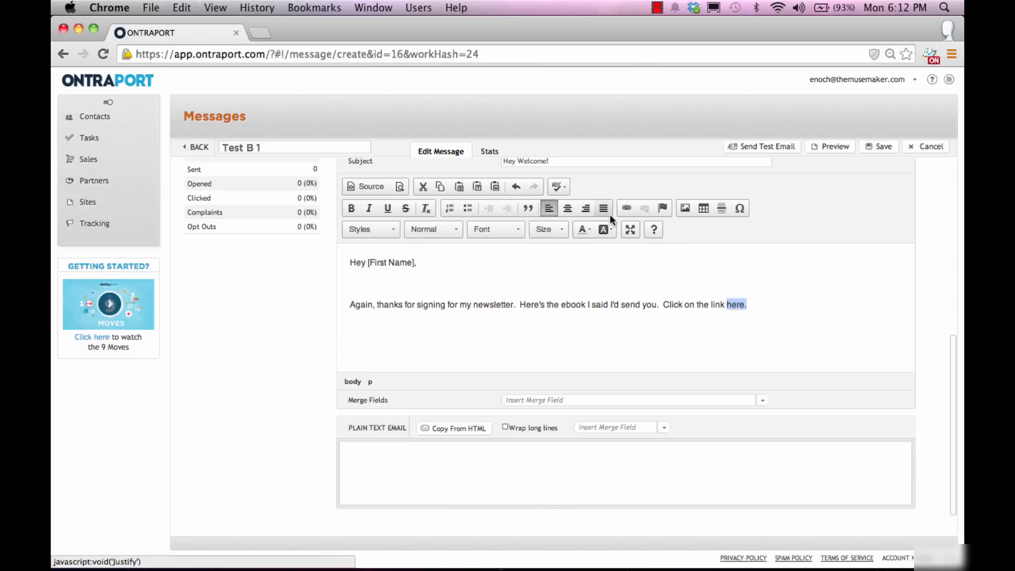
click(627, 209)
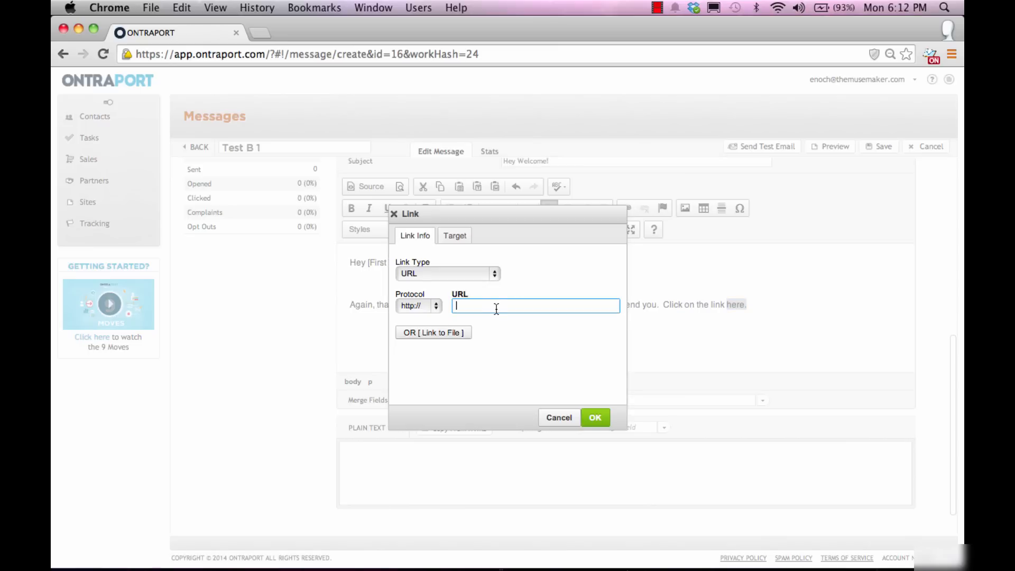
text(donwload)
key(BackSpace)
key(BackSpace)
key(BackSpace)
key(BackSpace)
key(BackSpace)
key(BackSpace)
key(BackSpace)
text(ownloadebook.com)
click(458, 235)
click(455, 272)
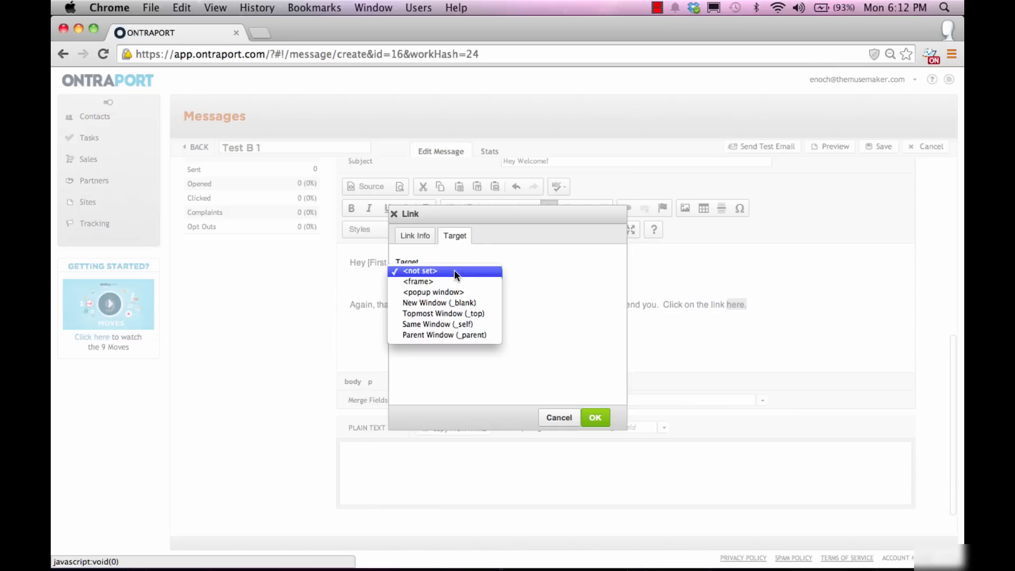
click(461, 293)
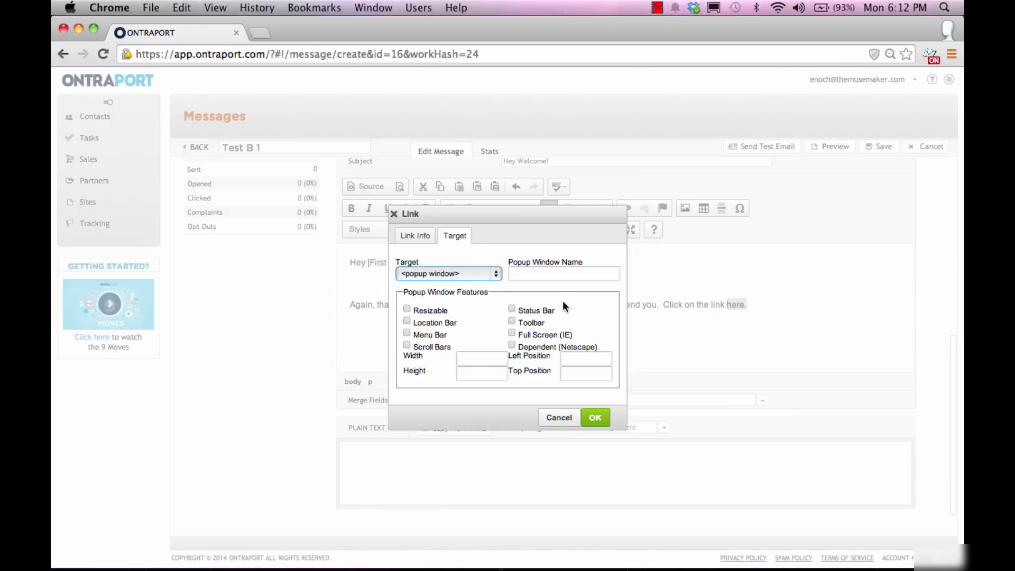
click(593, 417)
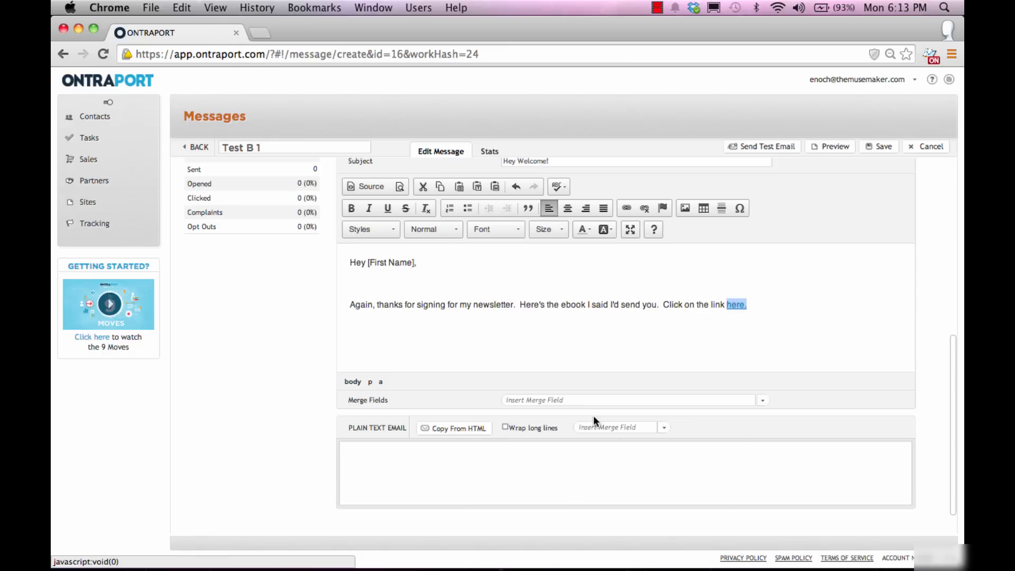
Step: Below the link, add the paragraph about logging in for login and pw info, then a 'Login: ' line
click(652, 332)
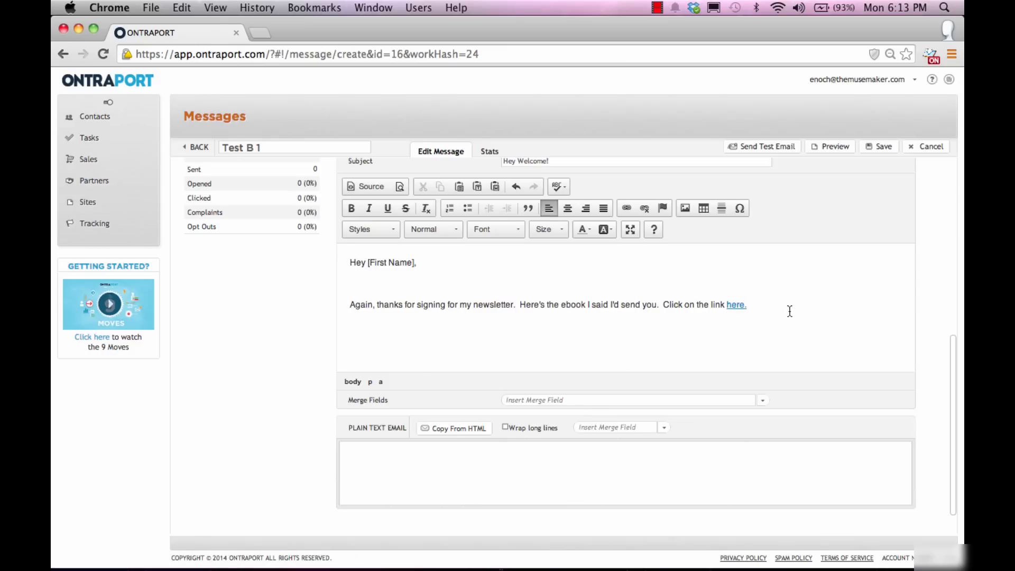
key(Return)
text(In order to access your)
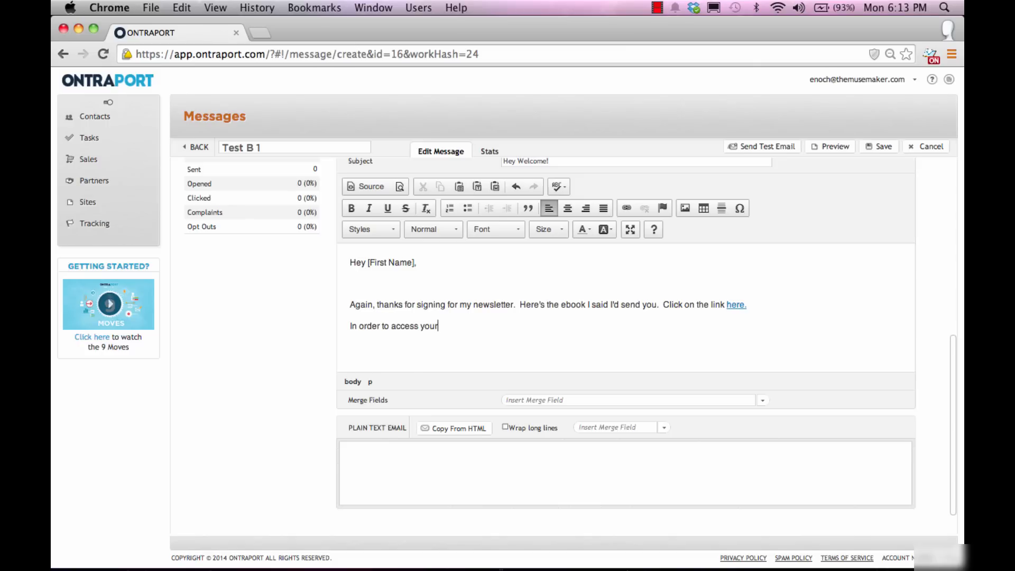
text( ebook, you need to lof)
key(BackSpace)
key(BackSpace)
text(g in)
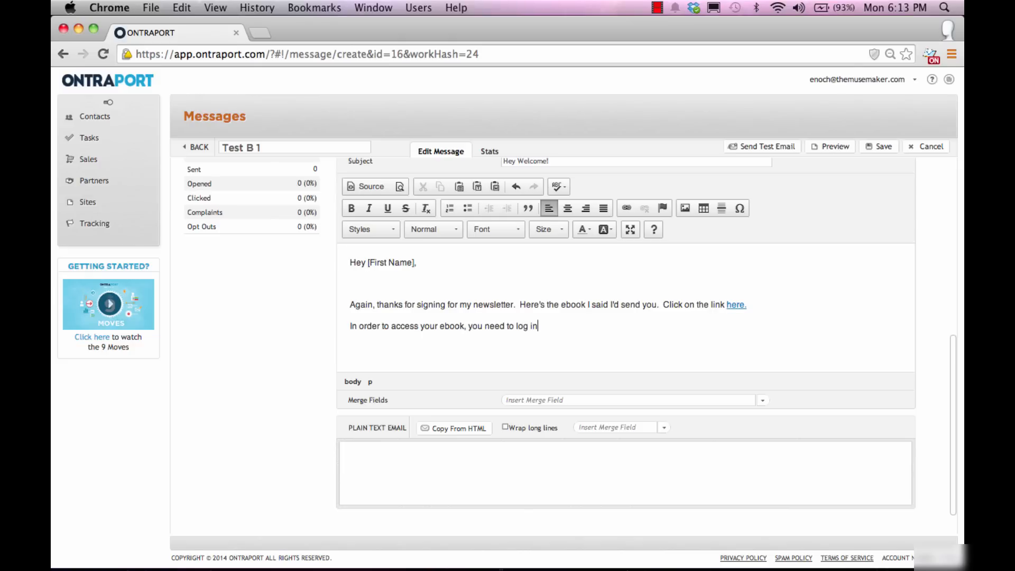
text(.  Here is your login and pw)
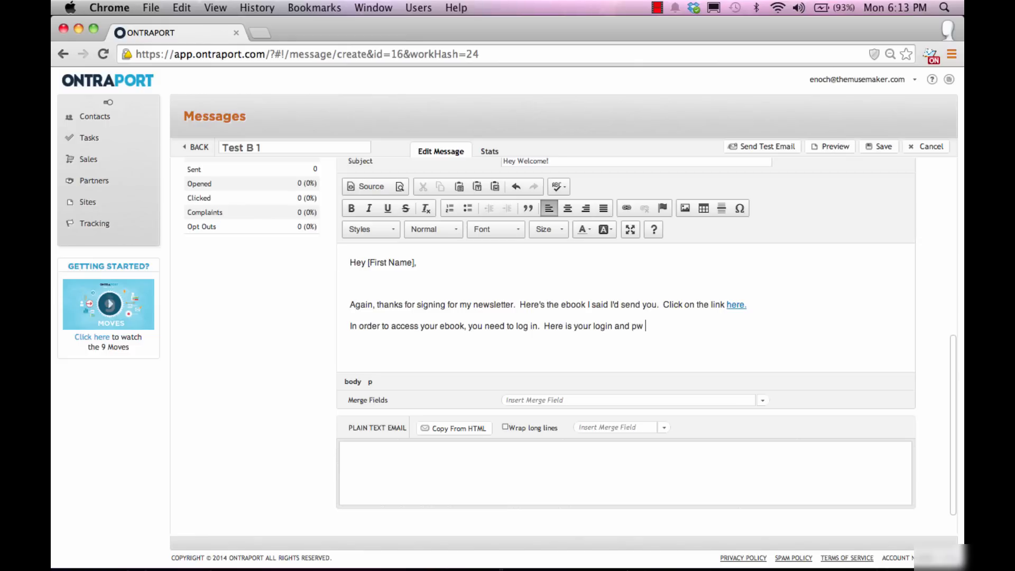
text( info.)
key(Return)
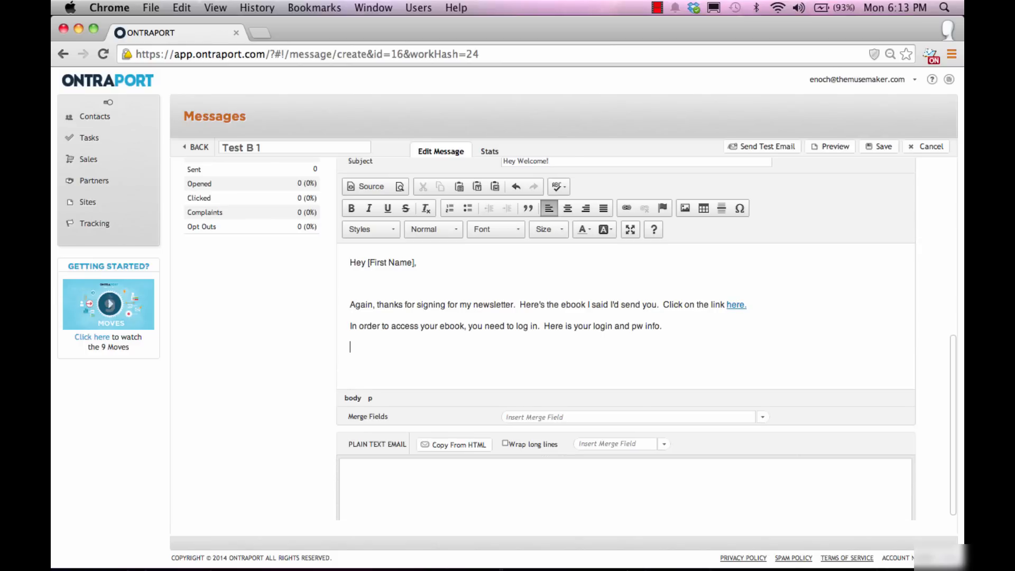
text(Lo0gin)
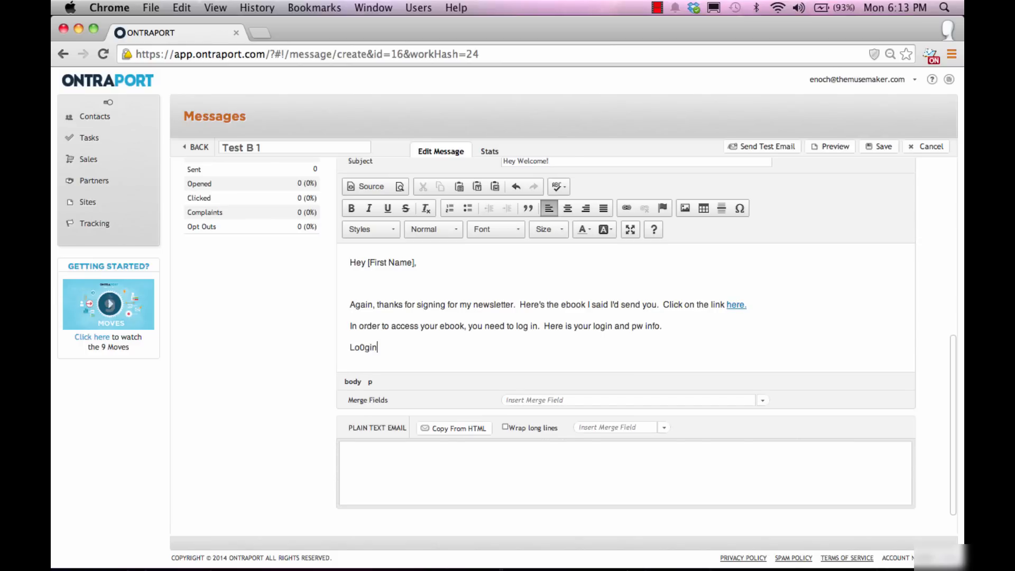
text(:)
key(BackSpace)
key(Right)
key(Right)
key(Right)
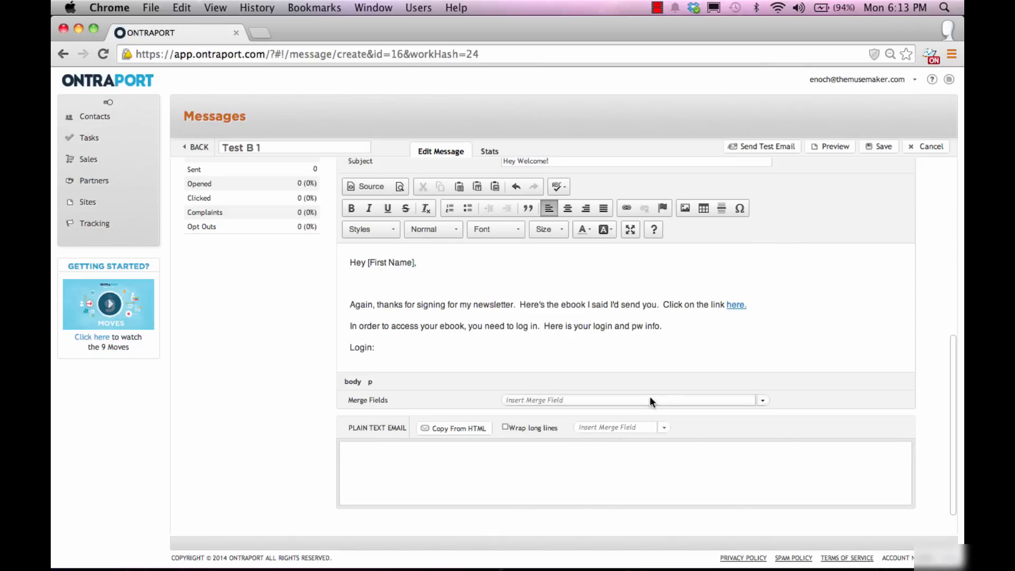
Step: Insert the User Name merge field after 'Login:'
click(699, 399)
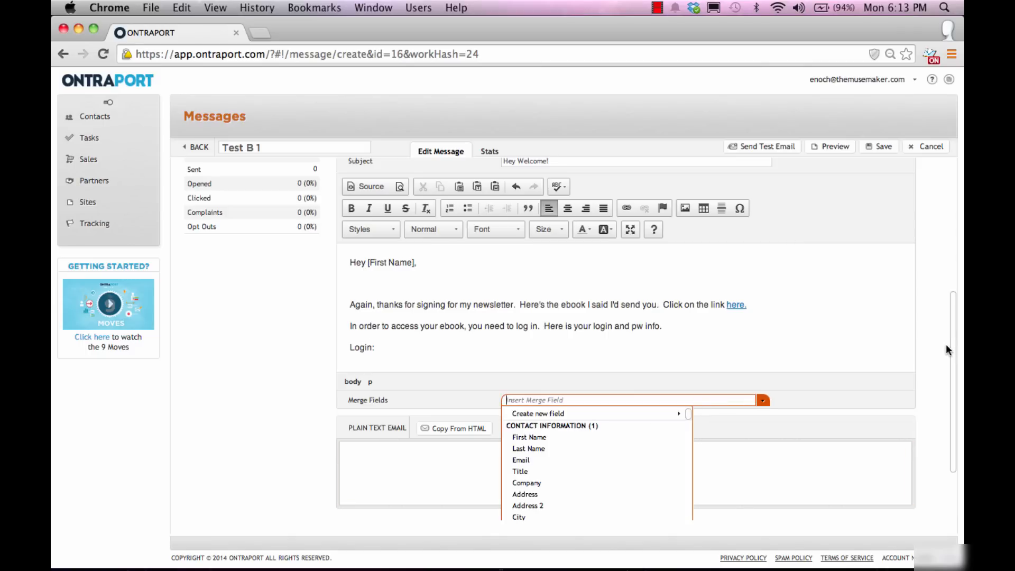
drag(950, 352, 898, 497)
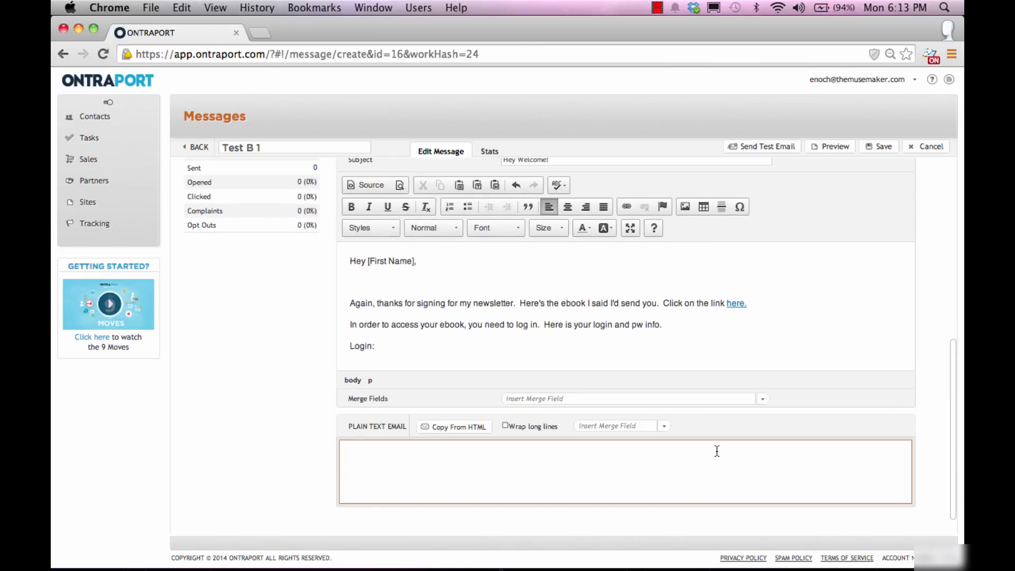
click(736, 402)
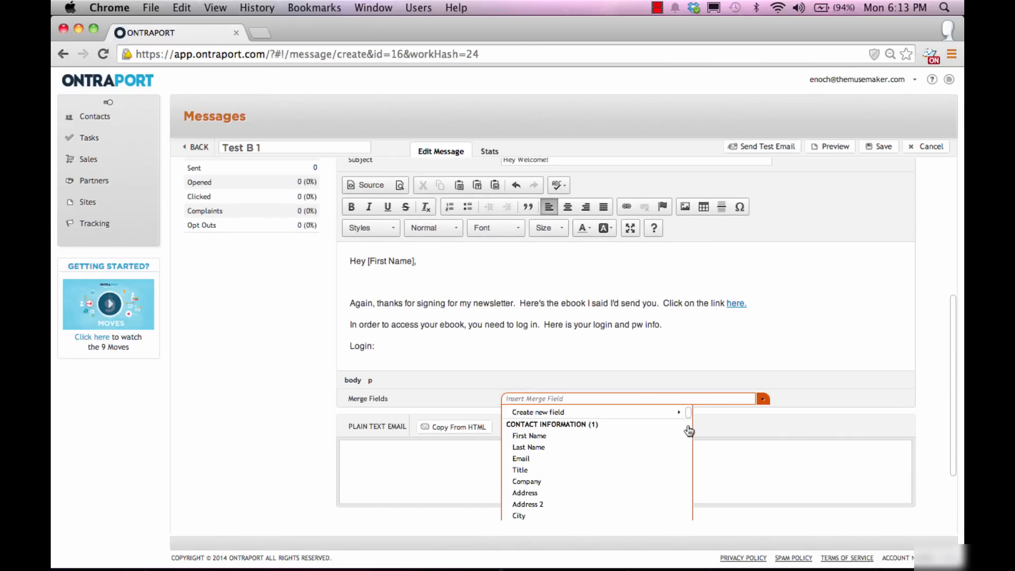
scroll(656, 463, down, 10)
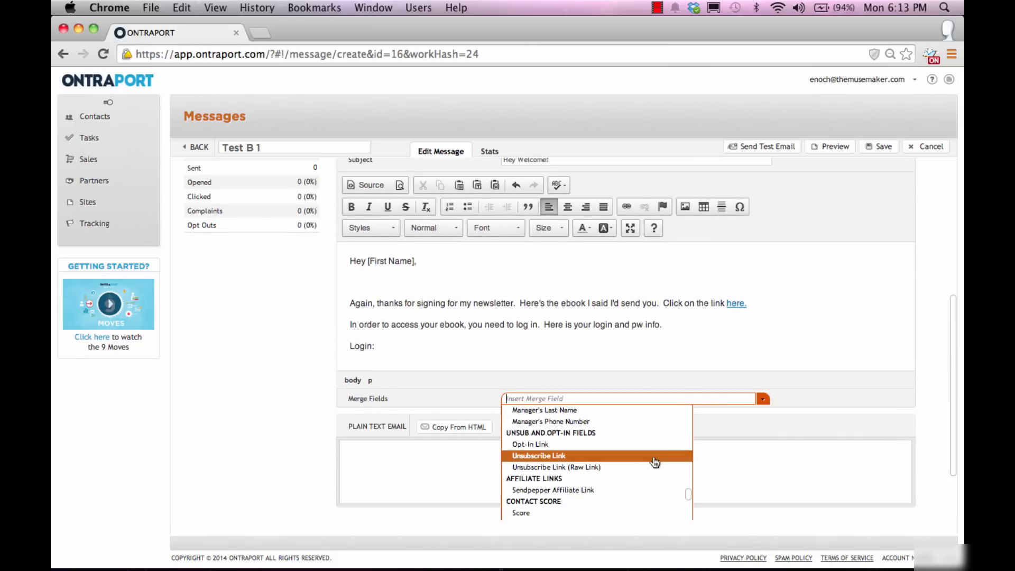
scroll(654, 462, down, 15)
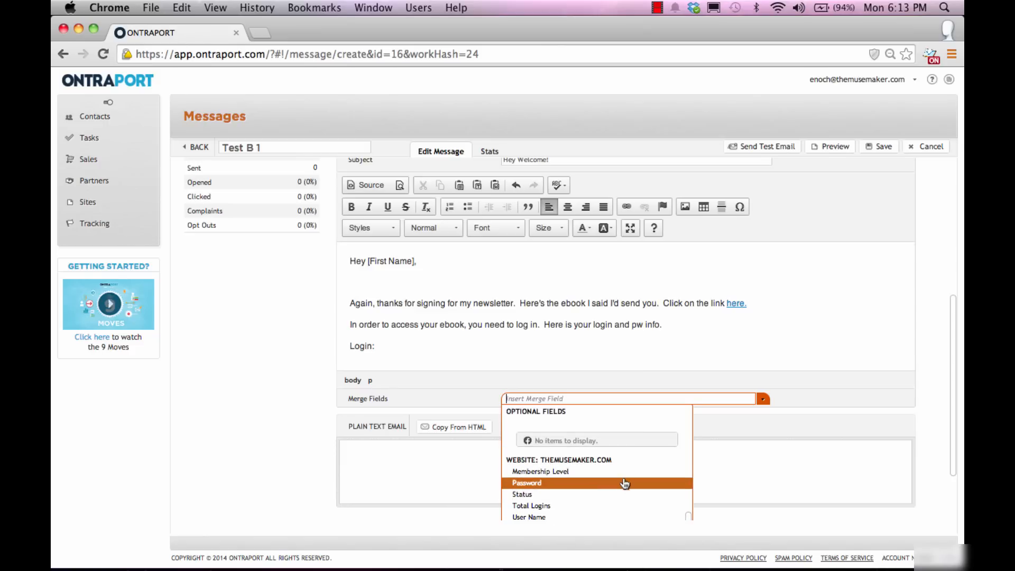
click(598, 518)
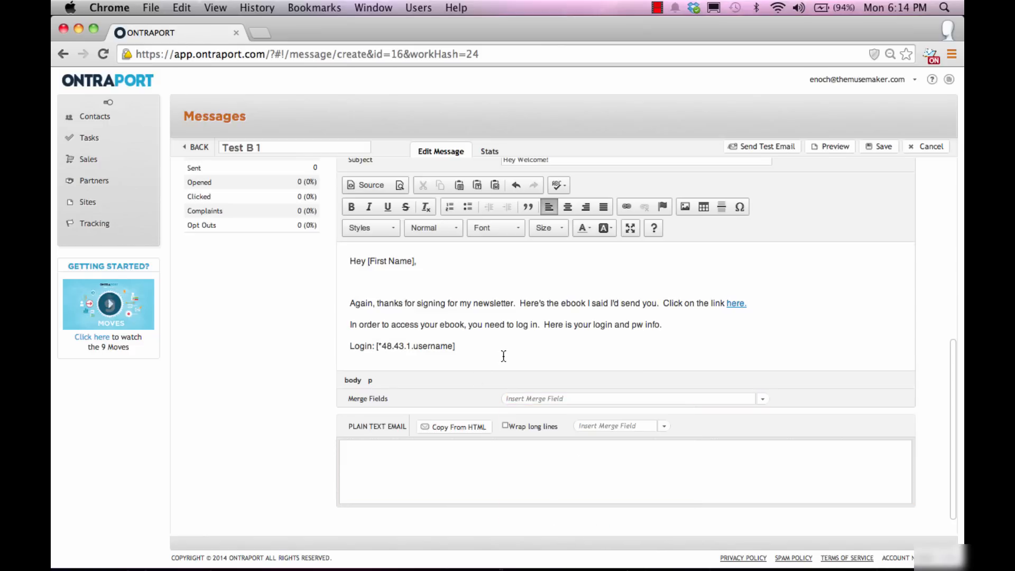
Step: Add a 'PW:' line followed by the Password merge field
key(Return)
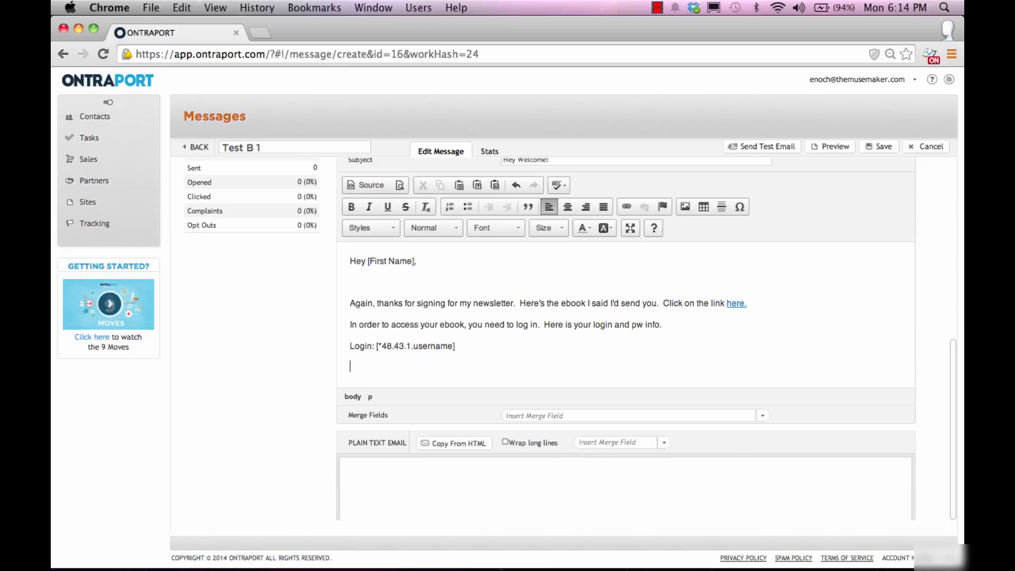
text(PW:)
click(552, 415)
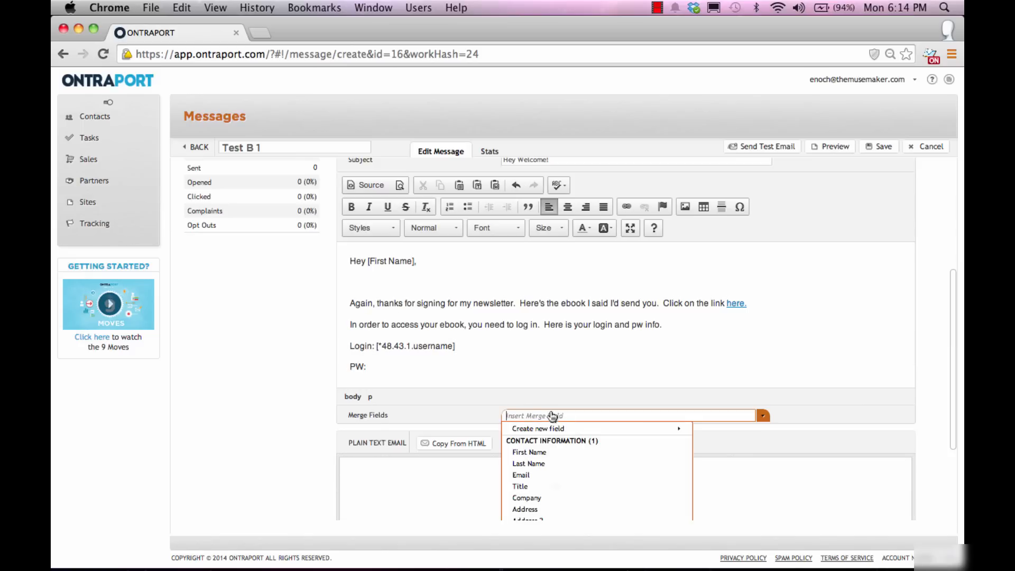
scroll(644, 466, down, 8)
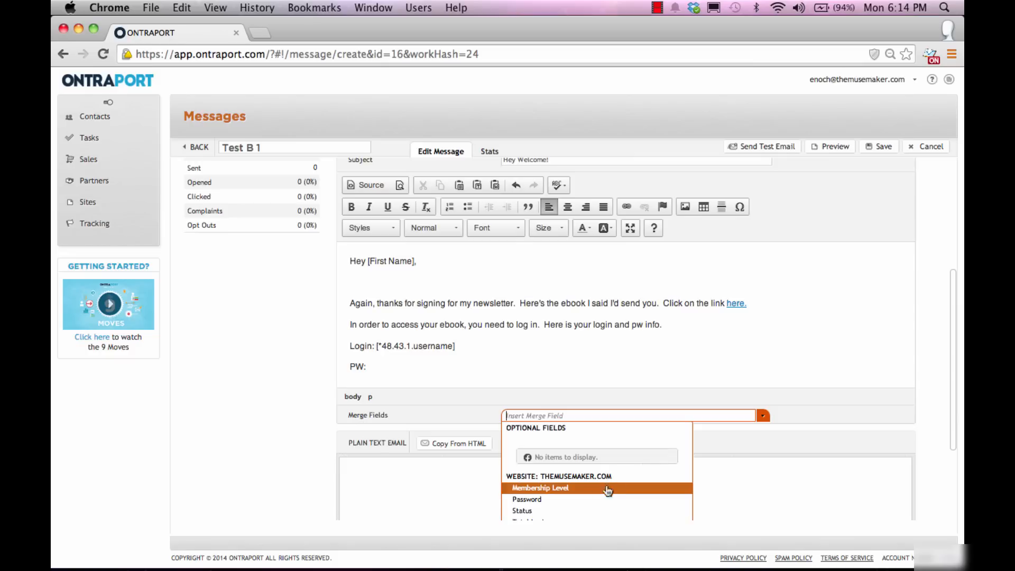
click(596, 498)
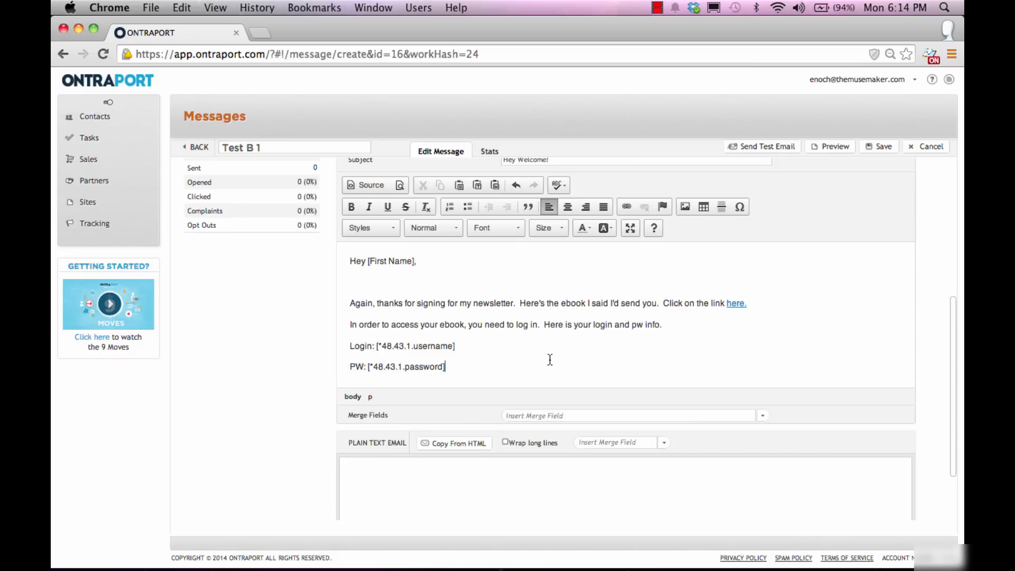
Step: Close with 'Have fun!' and the author's sign-off name, then save the email
key(Return)
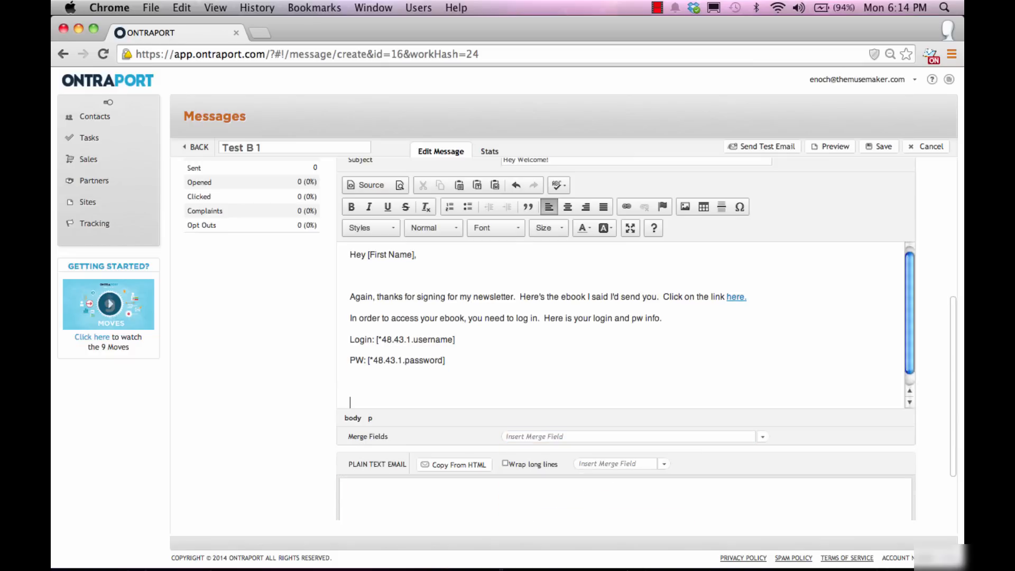
text(Have)
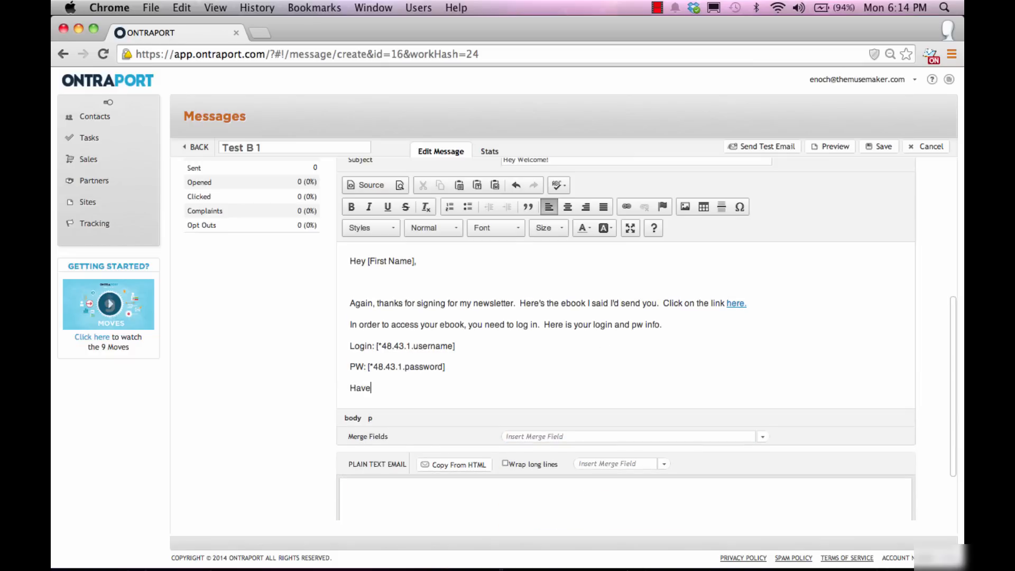
text( fun!)
key(Return)
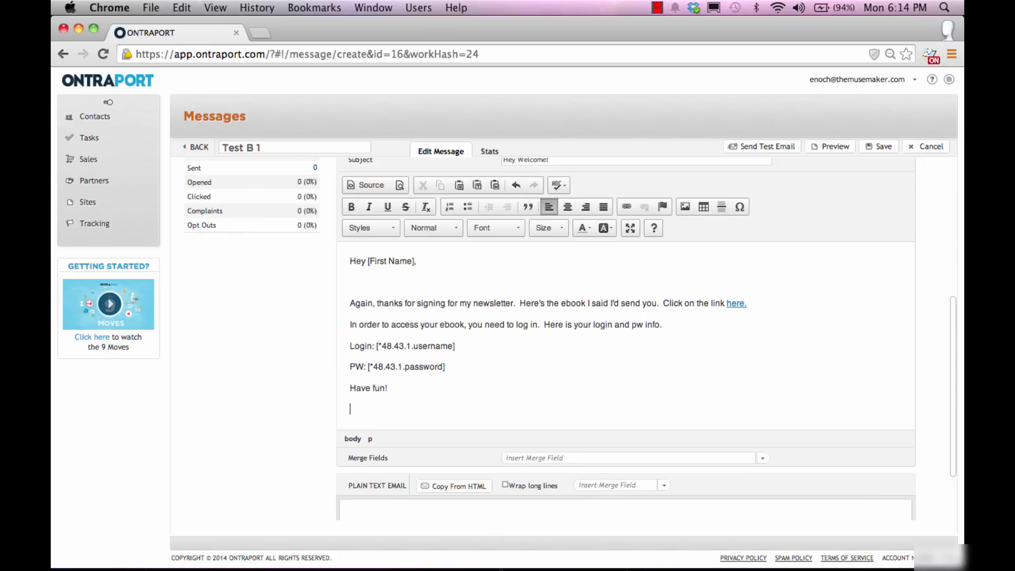
text(Enoch)
click(882, 149)
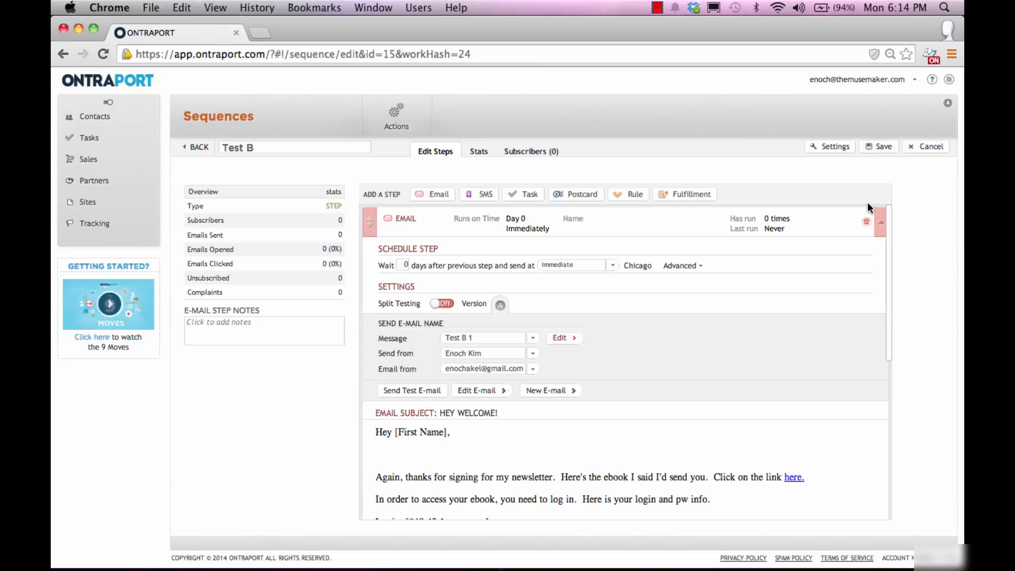
Step: Collapse the Test B 1 email step to a single row in the Test B sequence
click(371, 223)
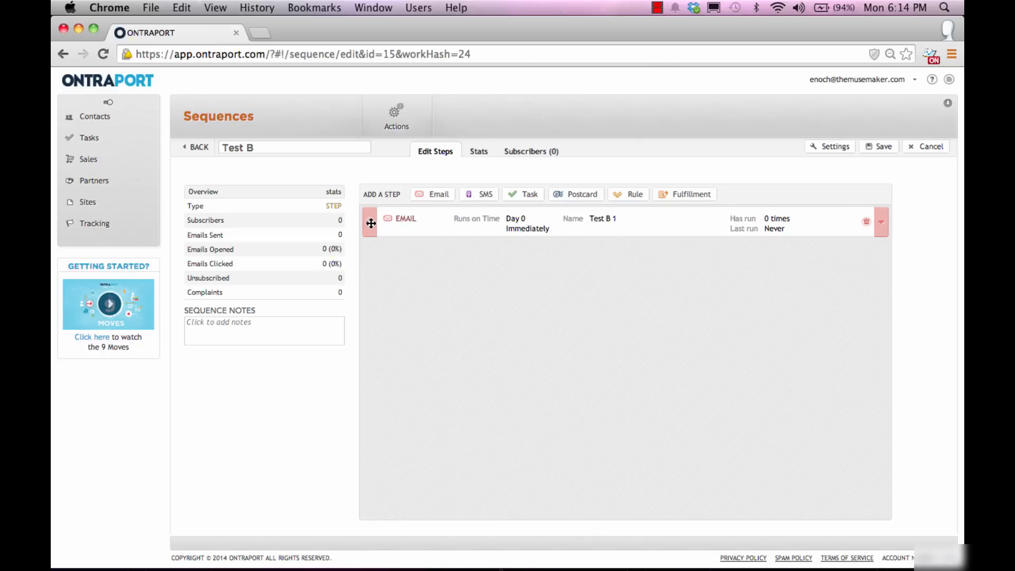
Step: Add a Rule step named 'Move3 to another sequence if they haven't clicked on link'
click(624, 199)
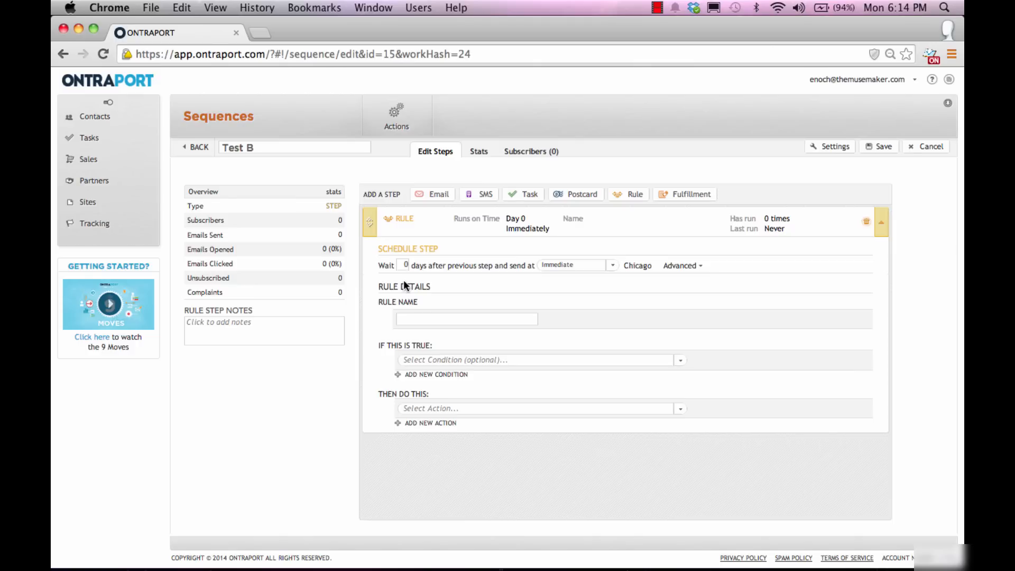
click(492, 319)
text(Move3 to another seq)
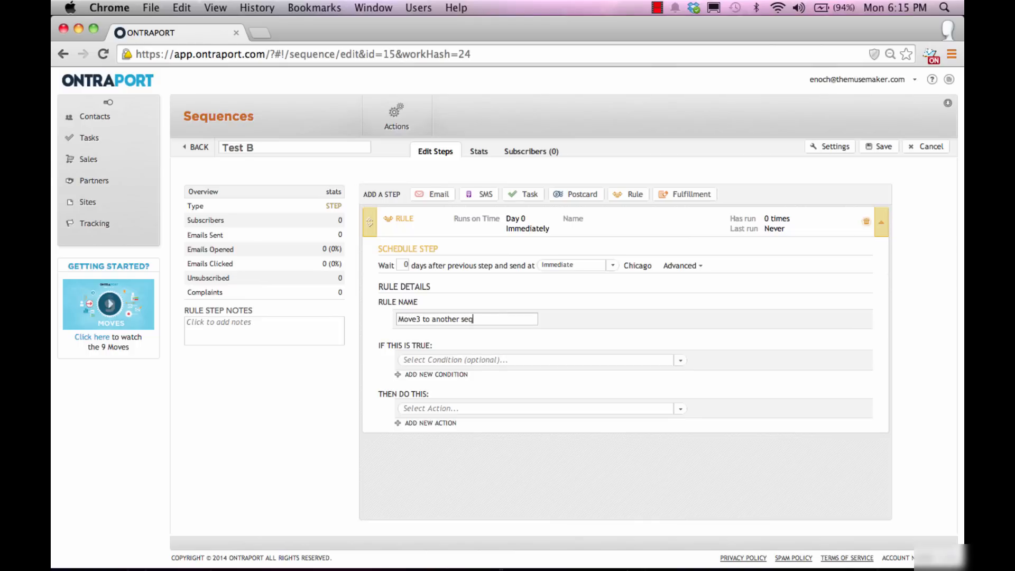
text(uence if they haven't clicked on link)
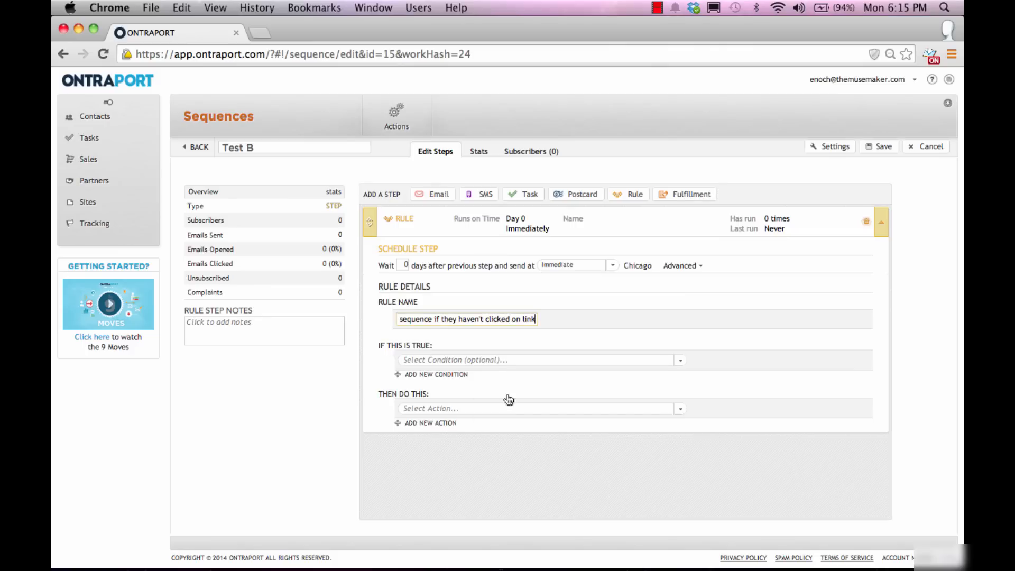
click(519, 362)
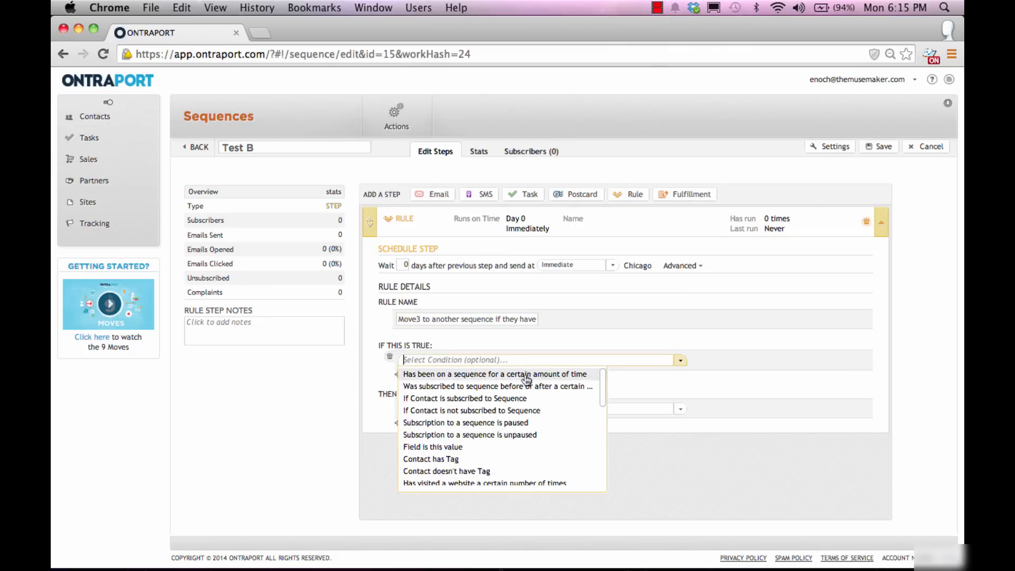
Step: Set the rule condition to 'Has clicked an Email link' for the Test B 1 email
scroll(529, 394, down, 3)
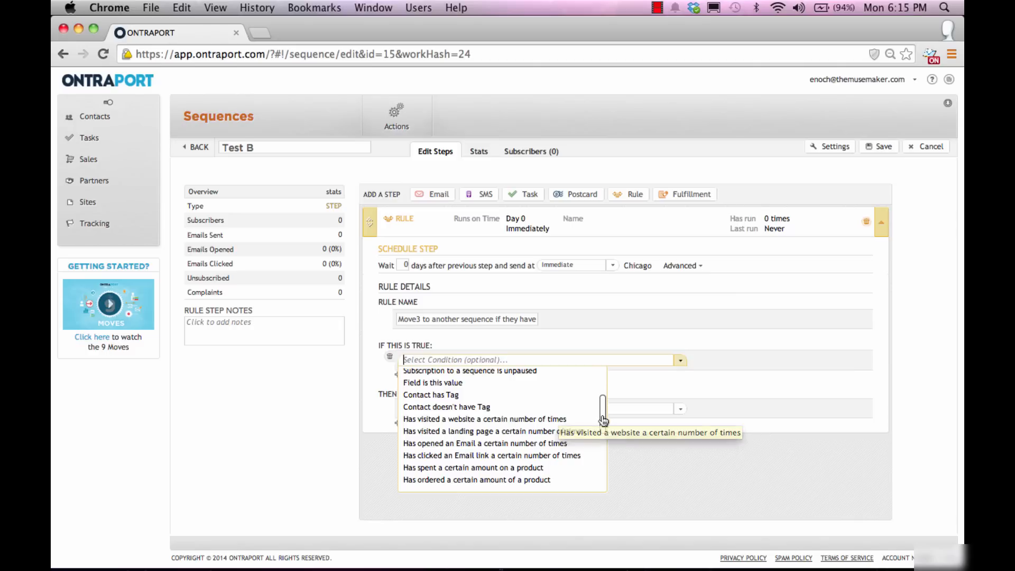
drag(601, 416, 602, 419)
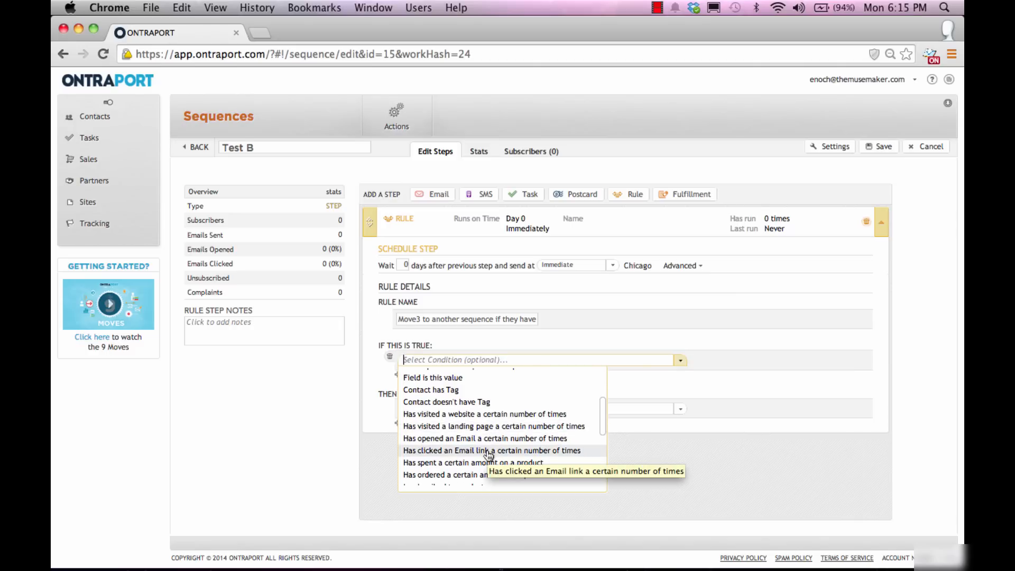
mouse_move(489, 452)
mouse_down()
mouse_move(439, 444)
mouse_move(478, 453)
mouse_up()
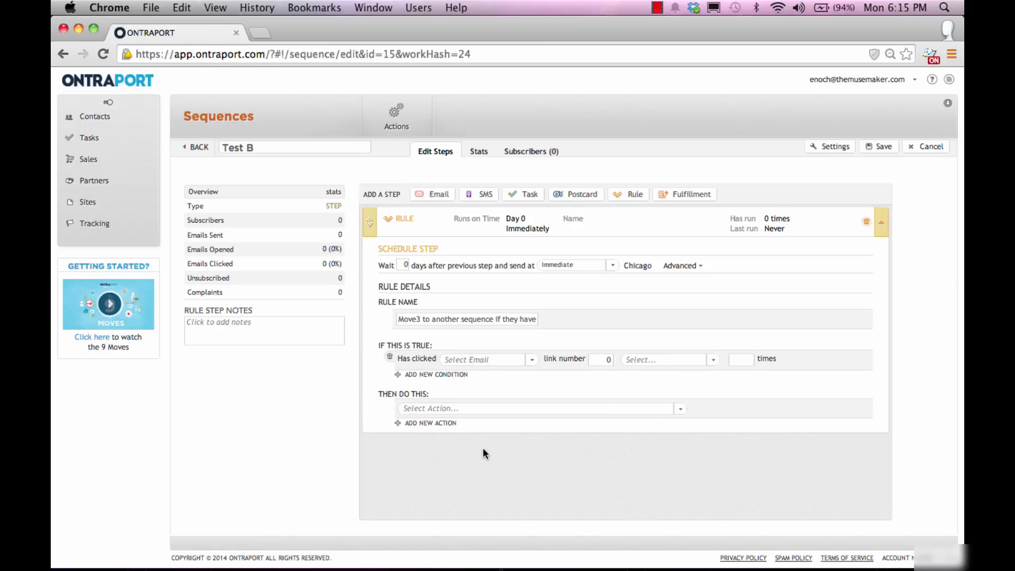
click(482, 360)
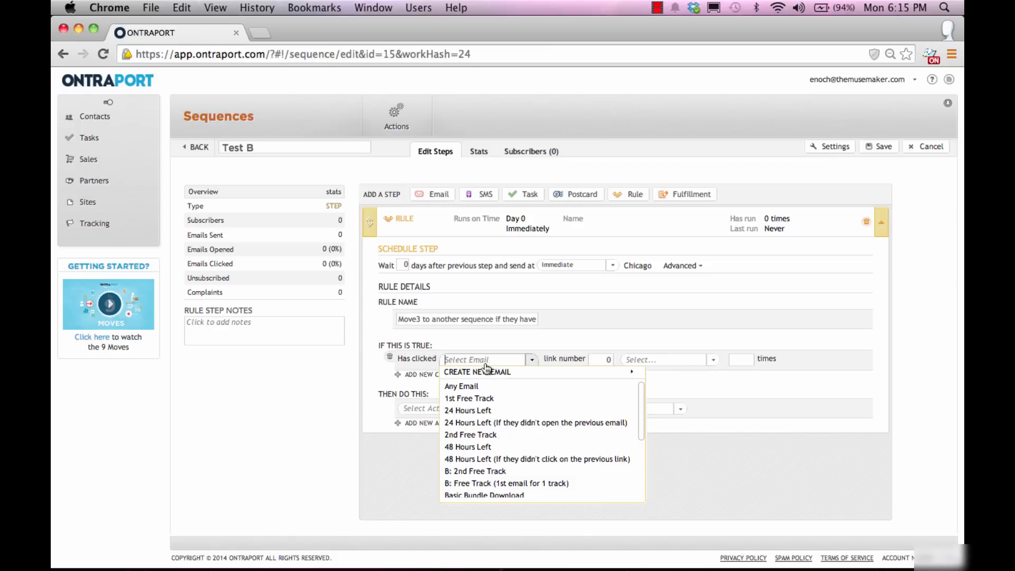
scroll(533, 422, down, 3)
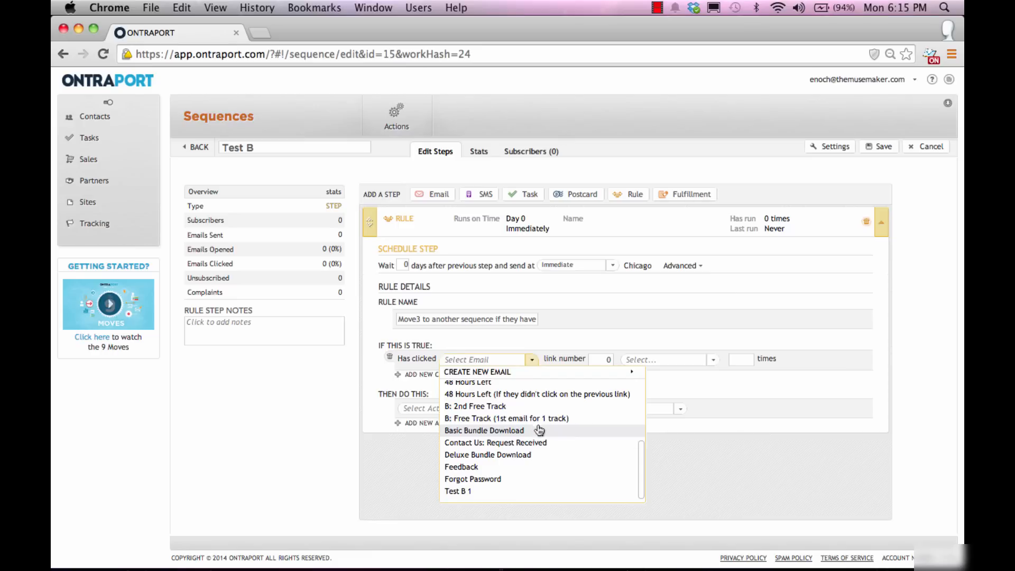
click(471, 491)
Step: Make the condition link number 1 clicked Equal To 0 times
click(596, 360)
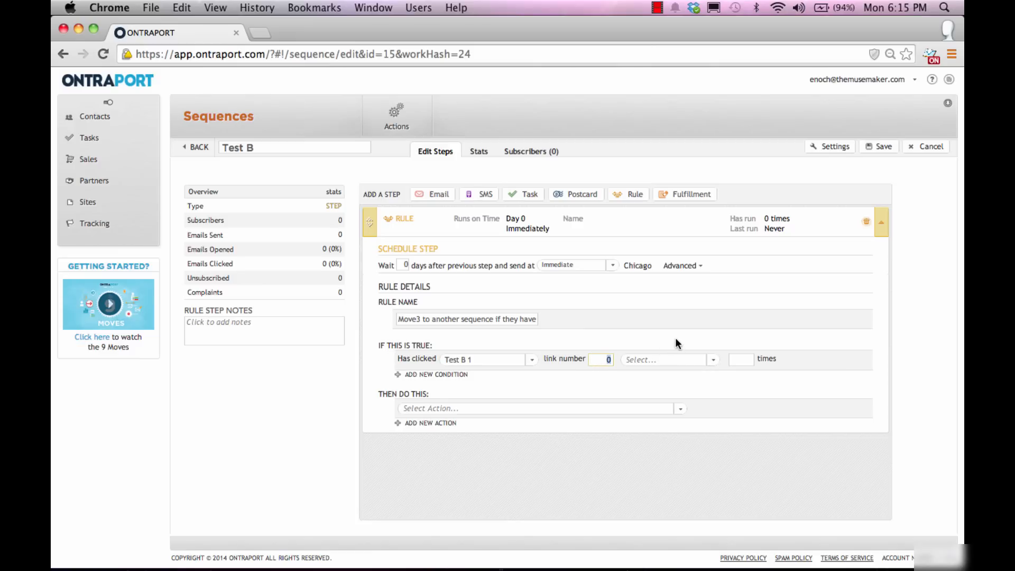
text(1)
click(670, 363)
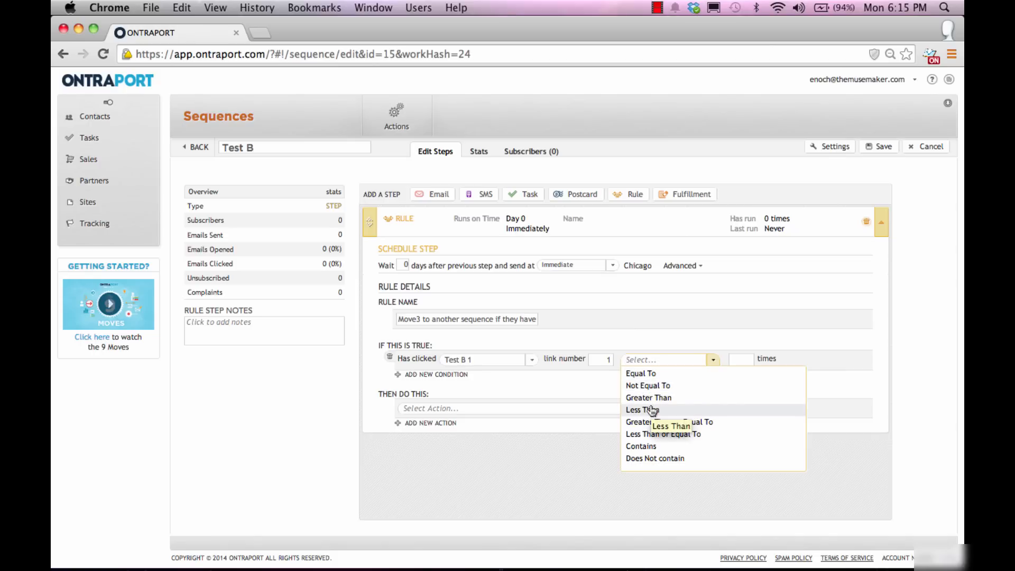
click(641, 373)
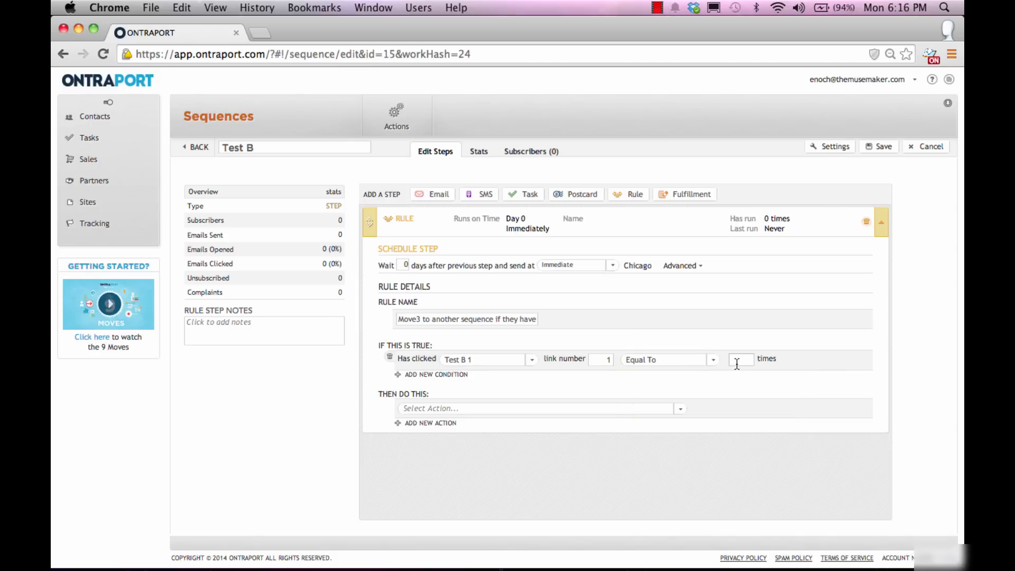
click(736, 361)
text(0)
click(497, 409)
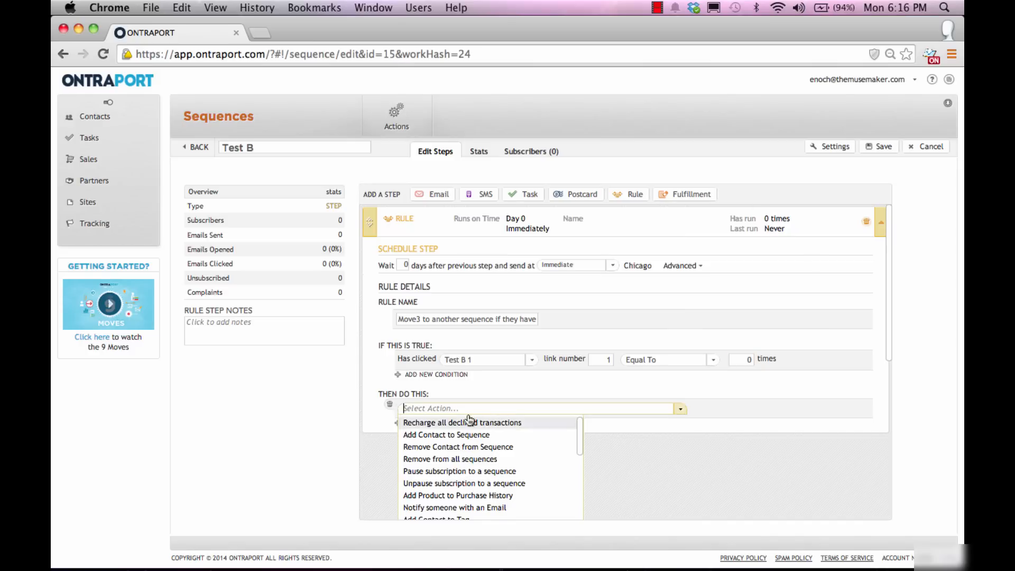
Step: Set the first action to add the contact to Free Tracks Main Sequence
click(465, 435)
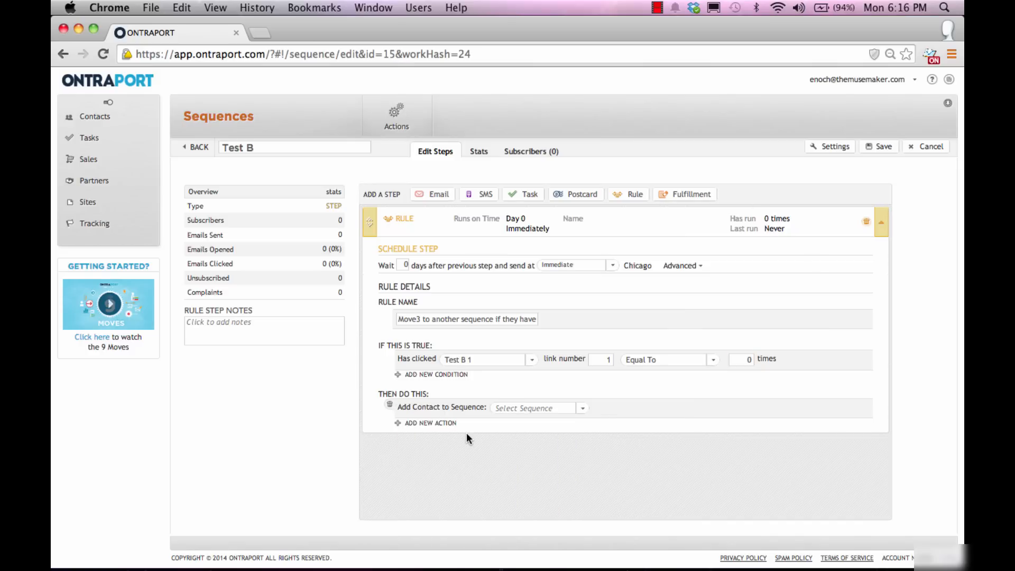
click(524, 410)
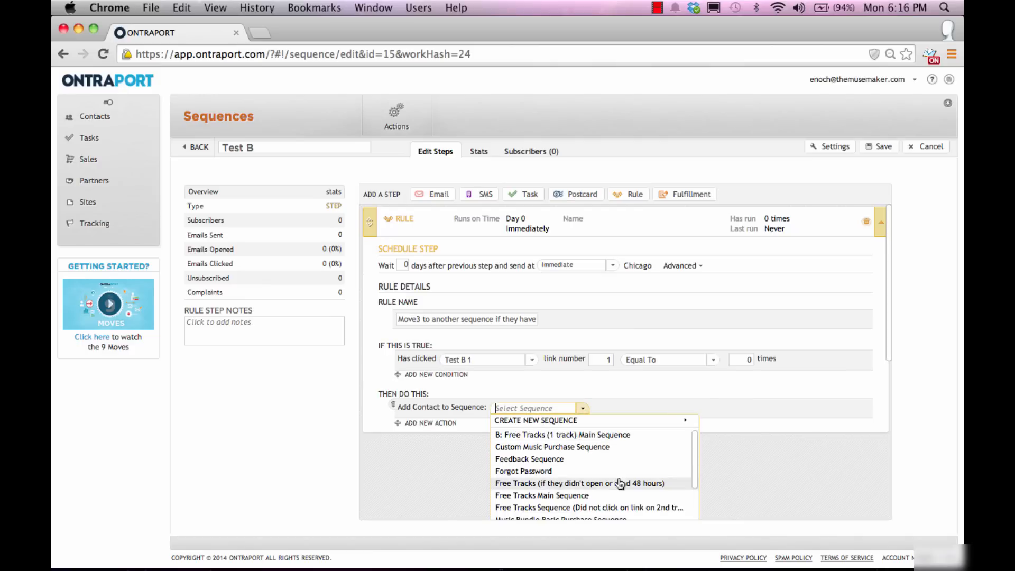
scroll(582, 485, down, 2)
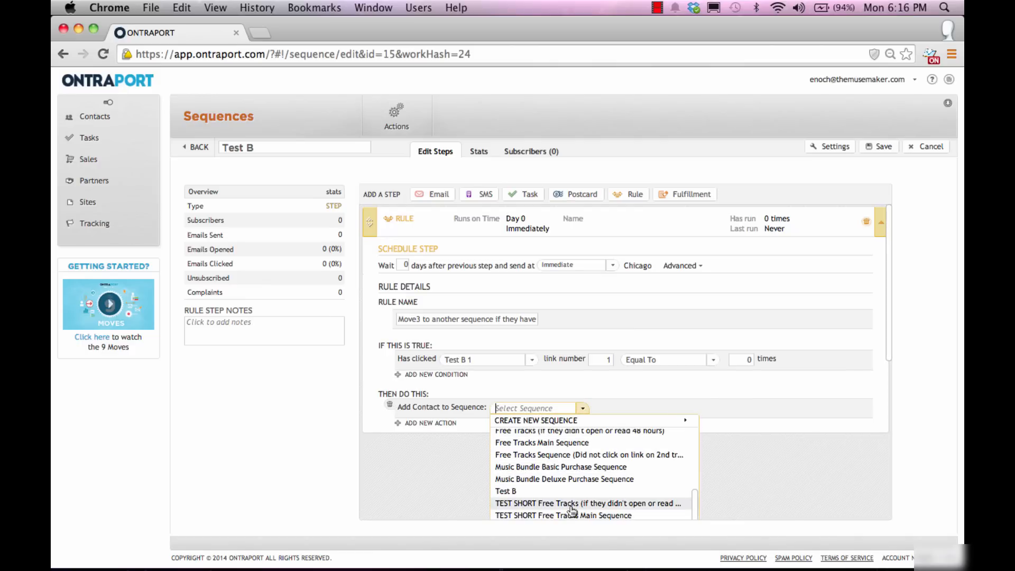
scroll(597, 478, up, 2)
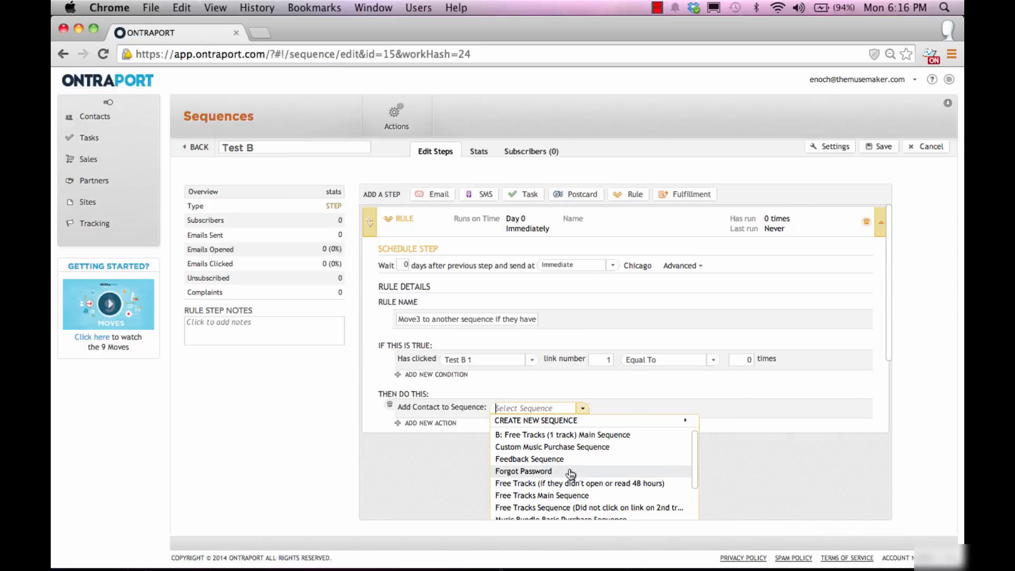
click(567, 497)
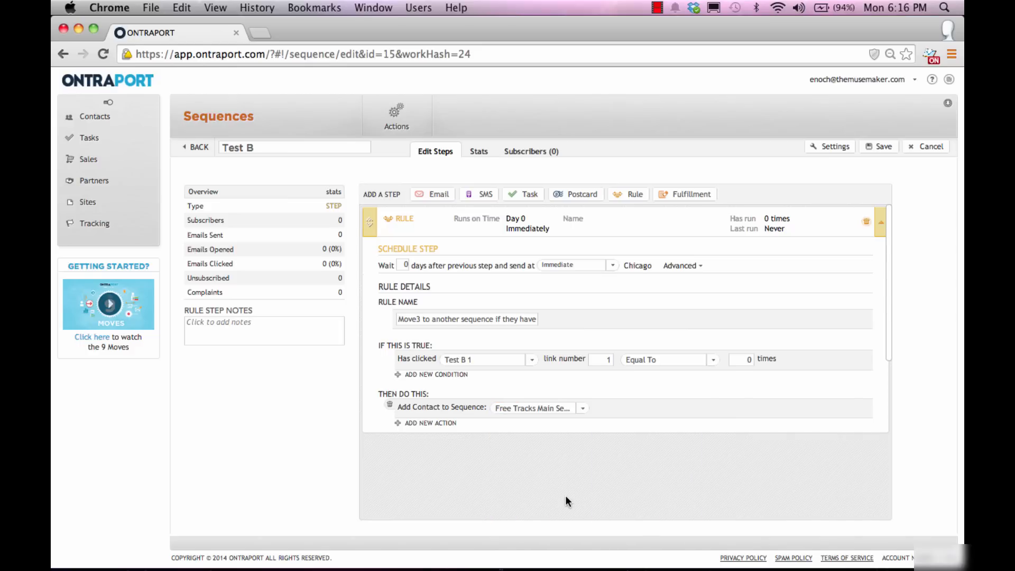
Step: Add a second action removing the contact from Test B, then collapse the rule step
click(426, 423)
click(458, 445)
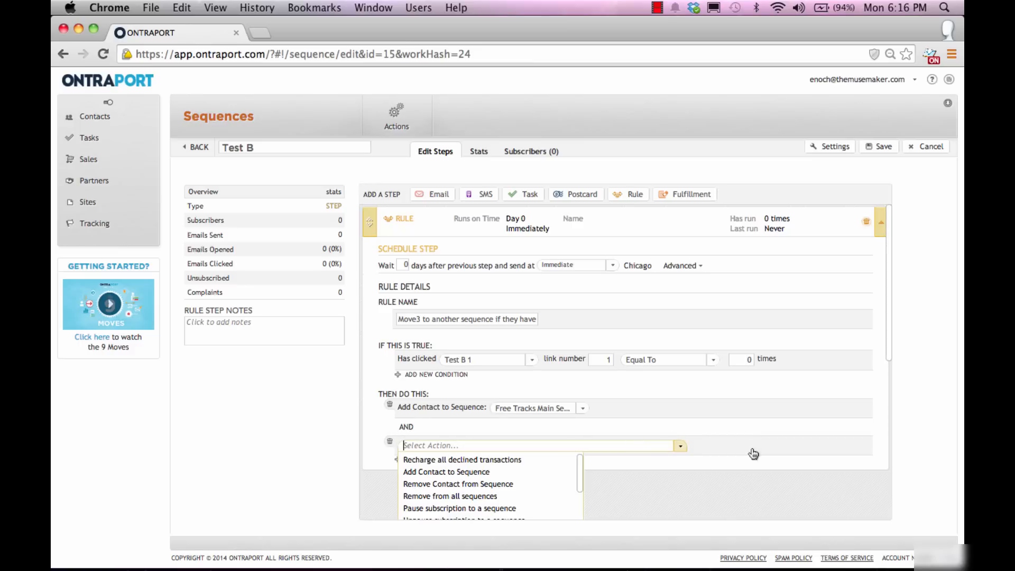
click(512, 484)
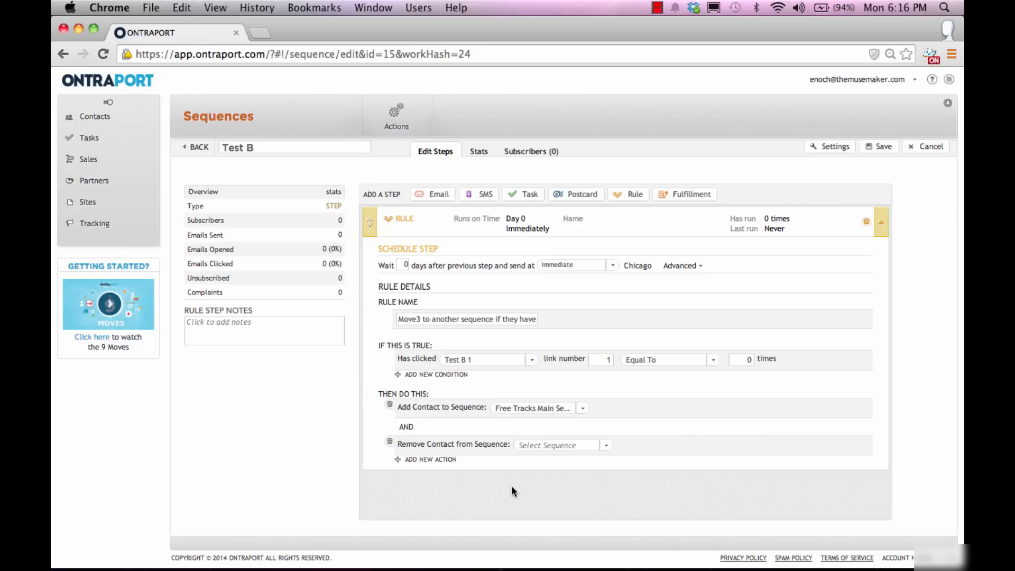
click(549, 445)
scroll(804, 425, down, 3)
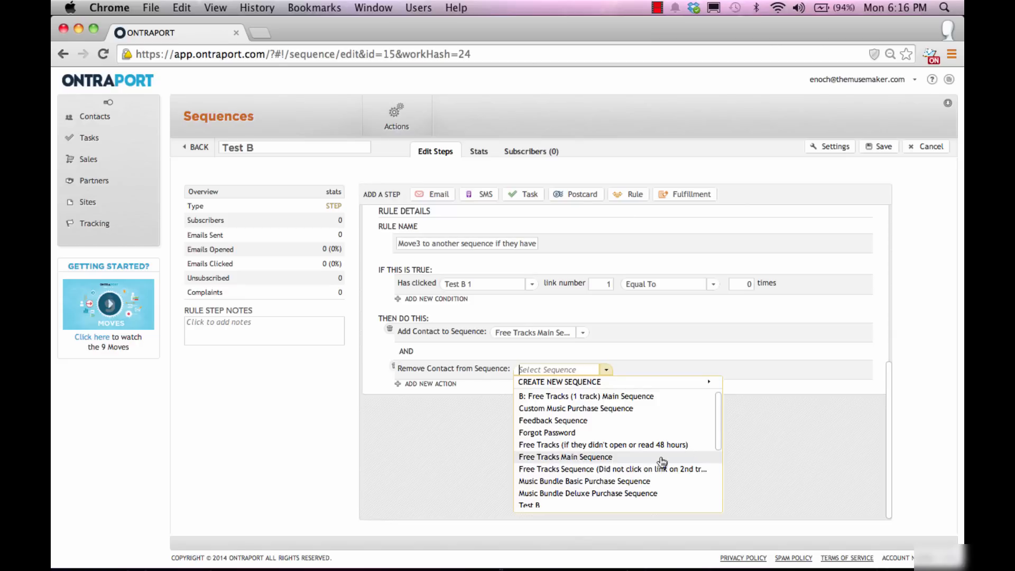
scroll(659, 465, down, 2)
click(622, 454)
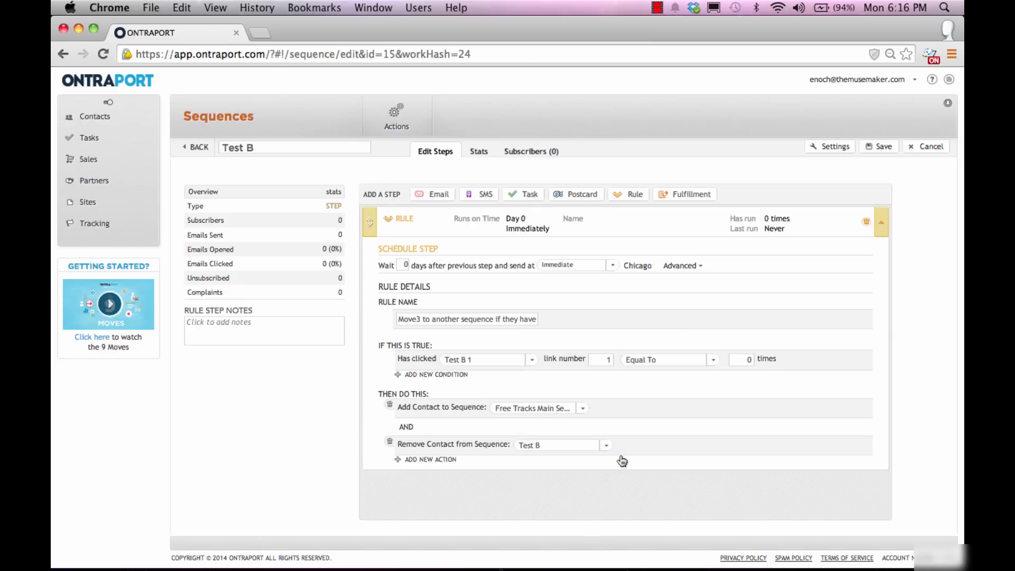
click(372, 223)
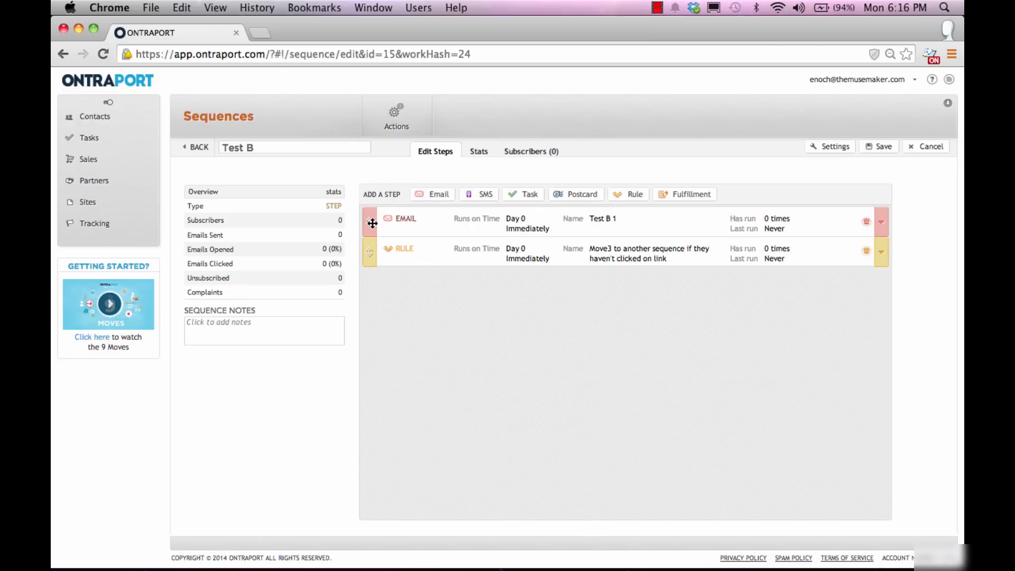
Step: Set the rule step to wait 1 day and run at 11:00 AM
click(369, 258)
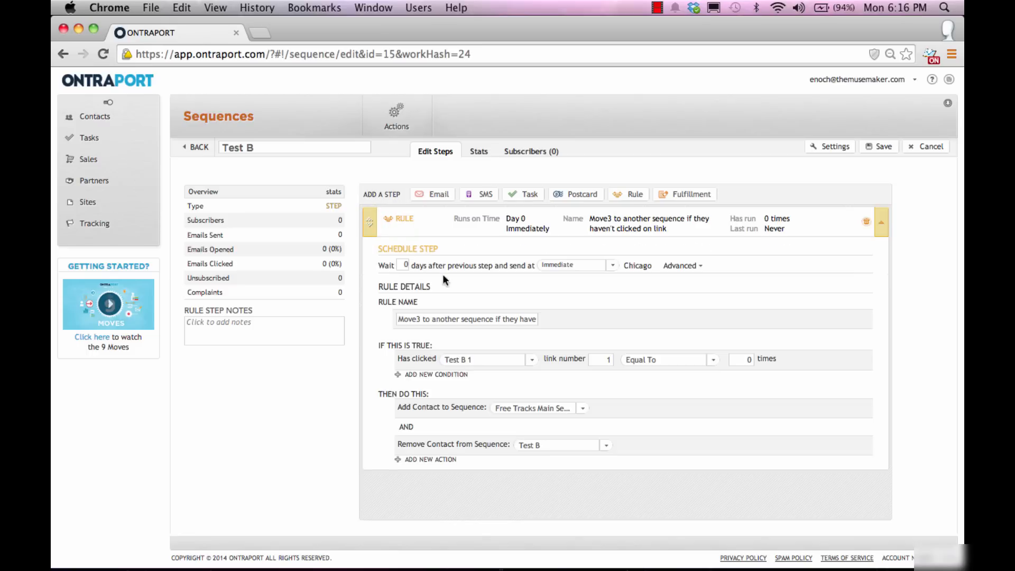
click(404, 265)
text(1)
click(584, 270)
click(584, 271)
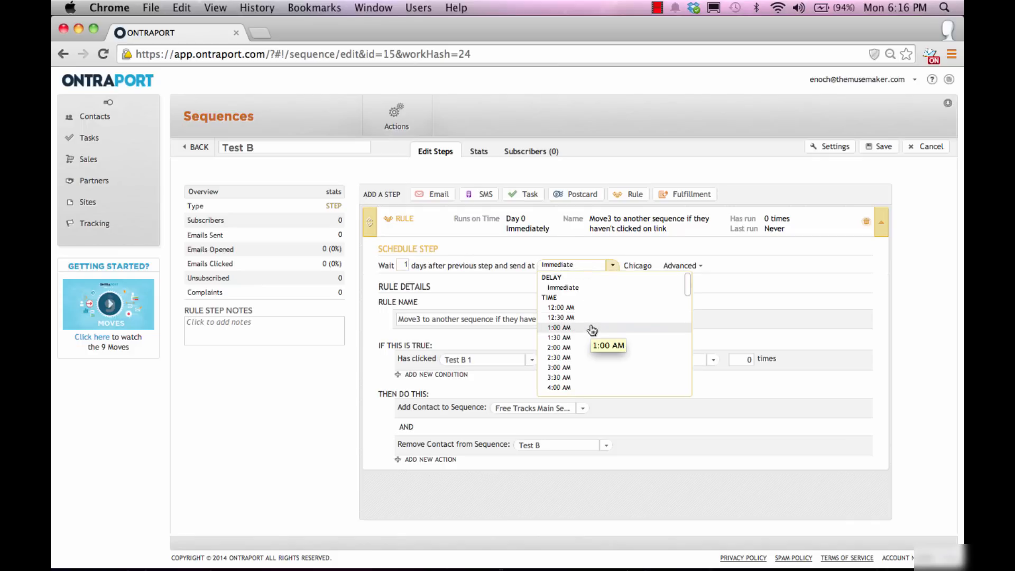
scroll(593, 339, down, 3)
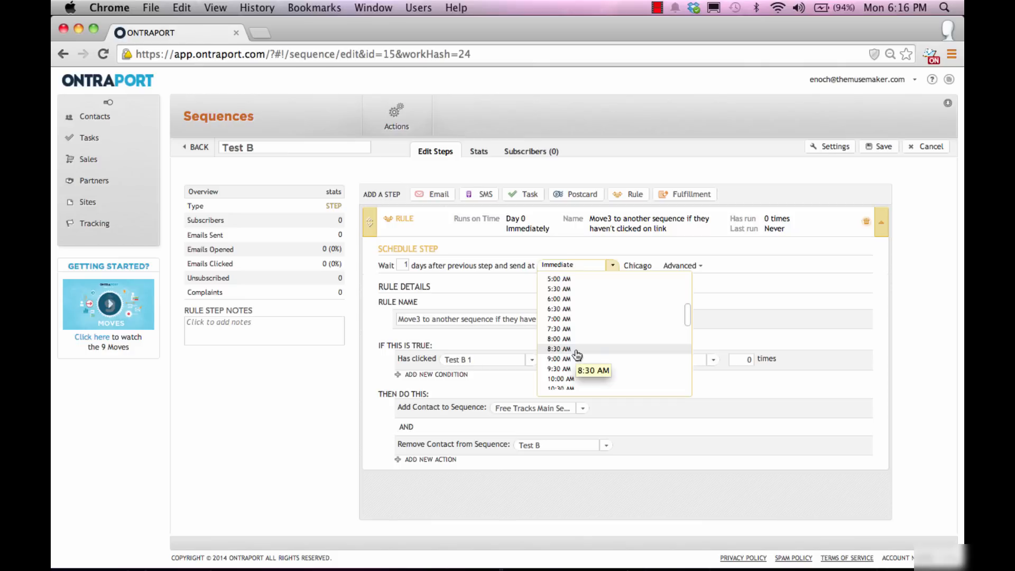
scroll(577, 353, down, 2)
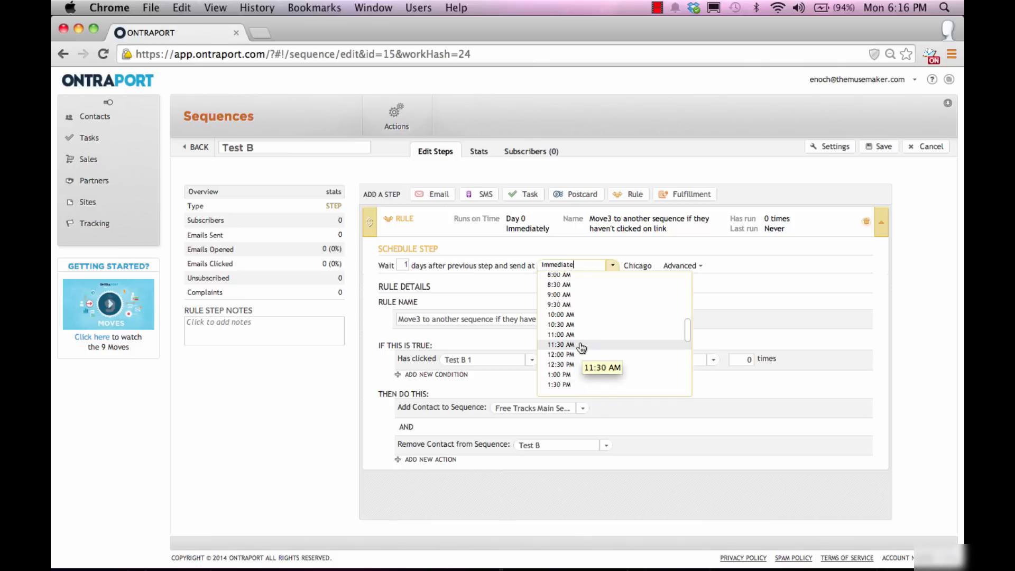
click(581, 335)
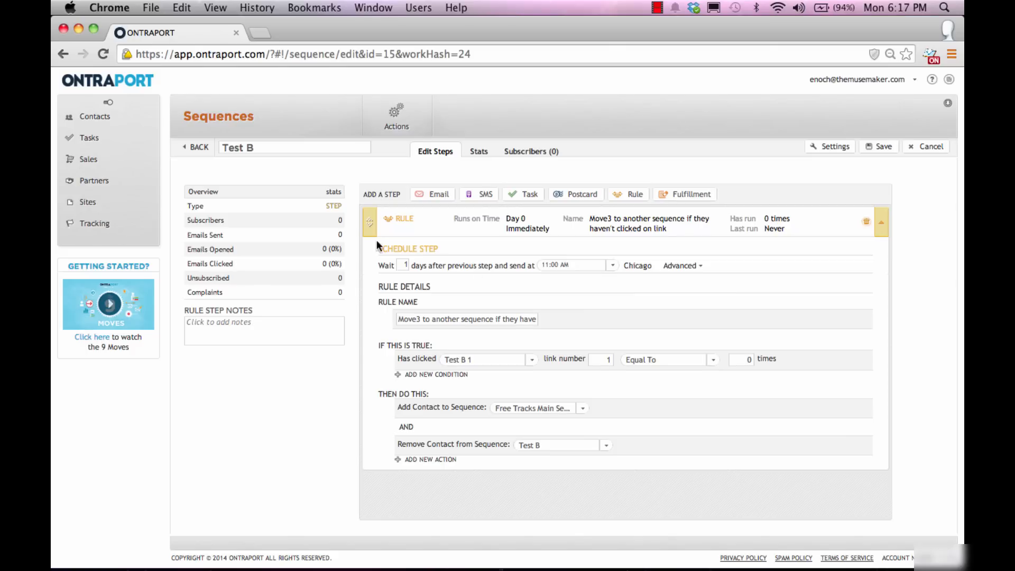
click(369, 222)
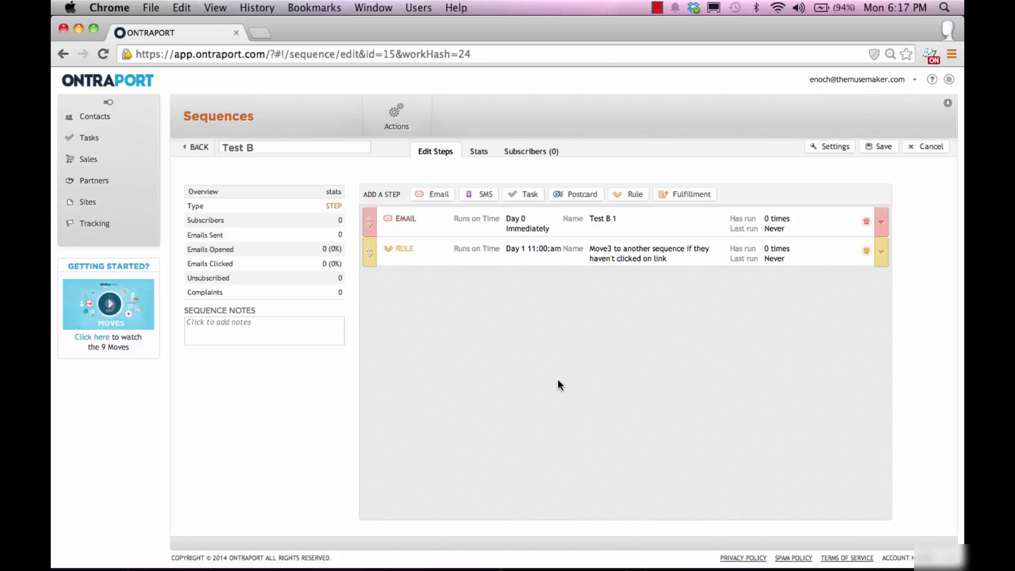
Step: Add an email step to Test B that sends the 1st Free Track message
click(435, 194)
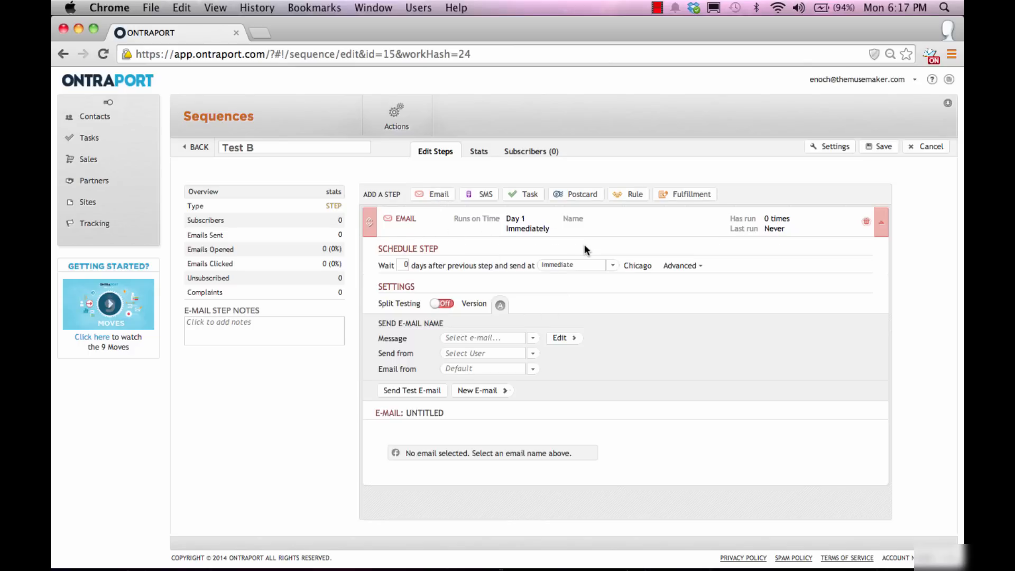
click(371, 226)
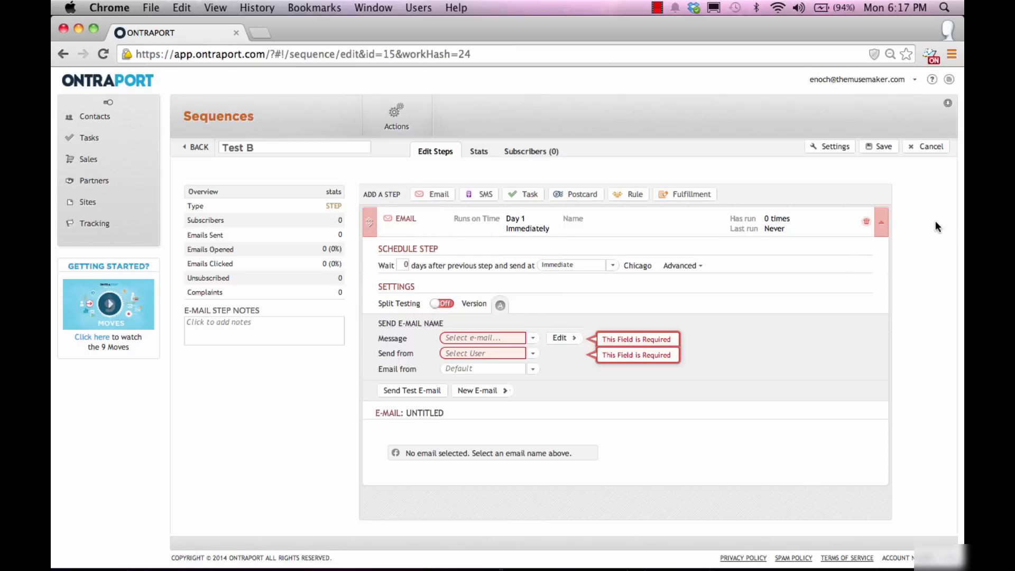
click(880, 147)
click(476, 340)
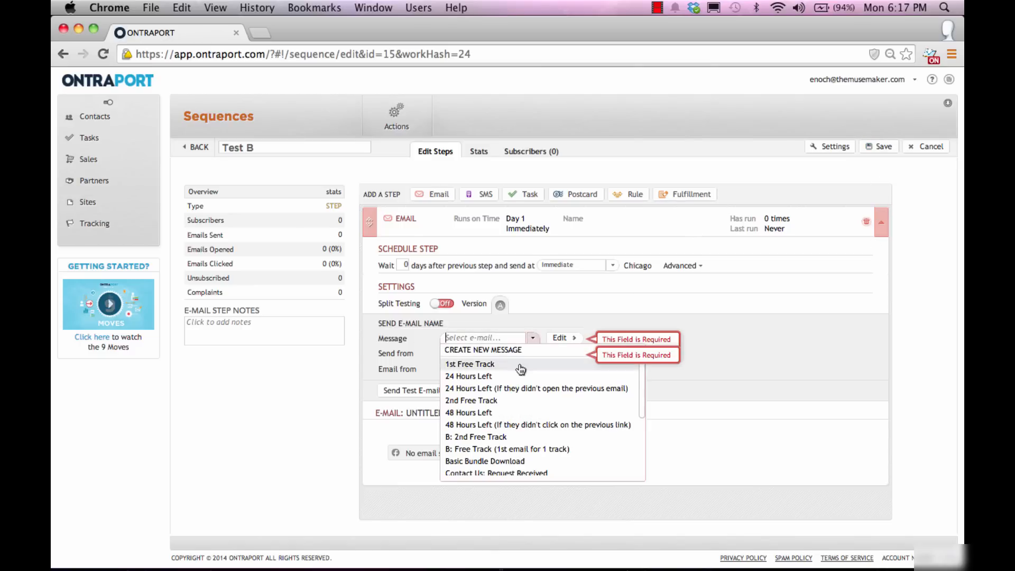
click(519, 364)
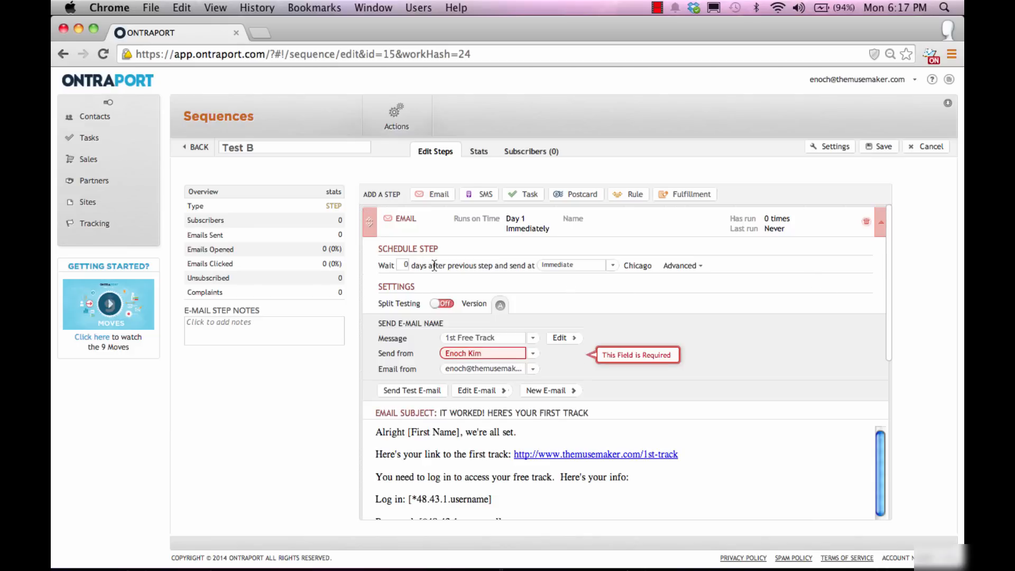
Step: Schedule the 1st Free Track email for 4:00 PM and save the Test B sequence
click(572, 267)
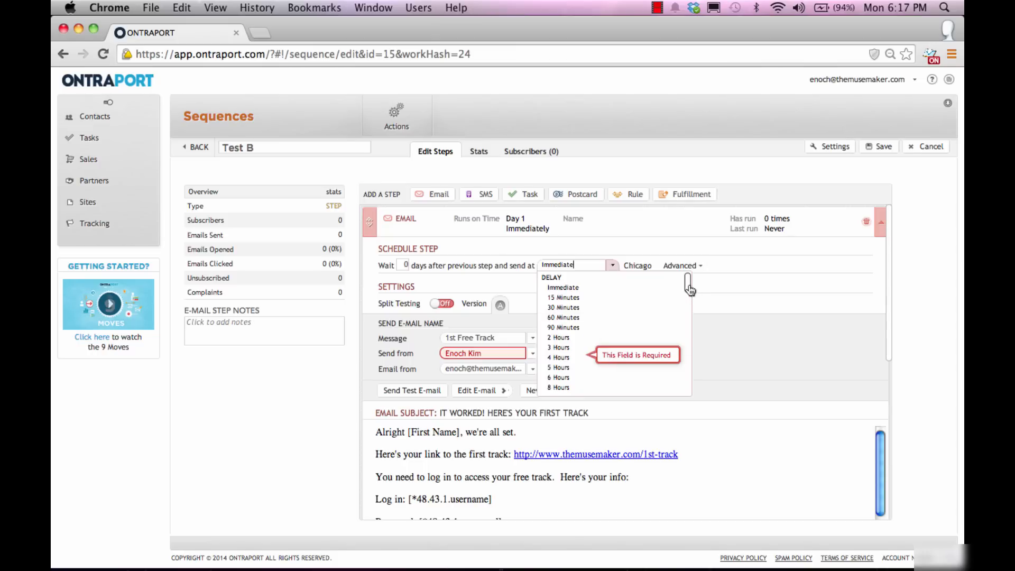
drag(687, 283, 694, 362)
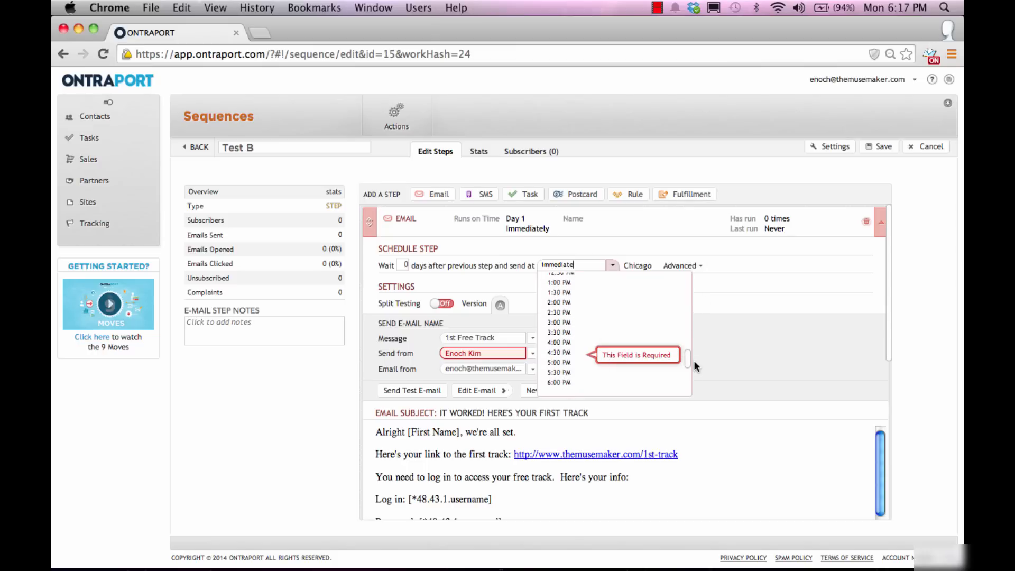
click(587, 267)
scroll(646, 344, down, 8)
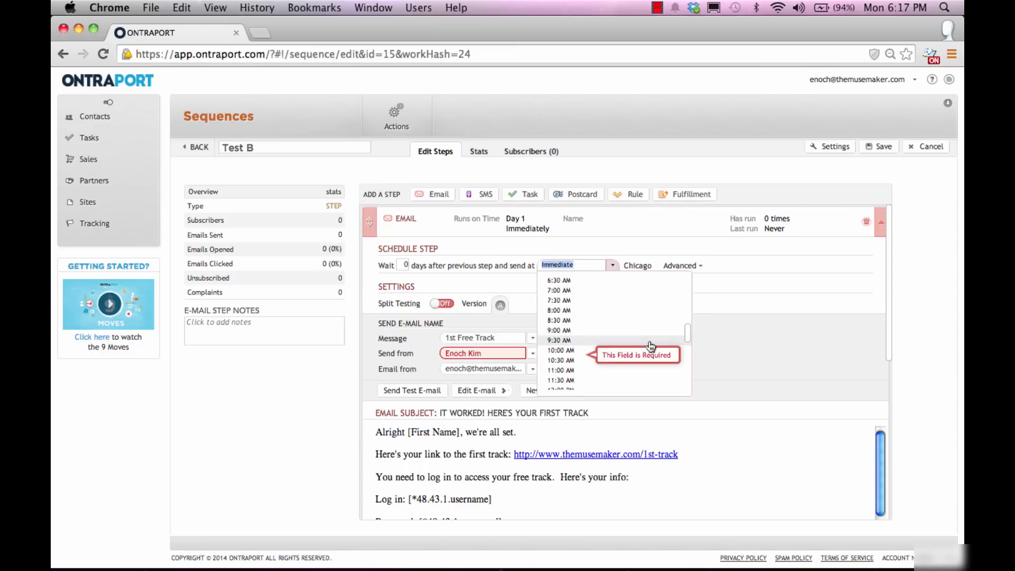
scroll(646, 344, down, 5)
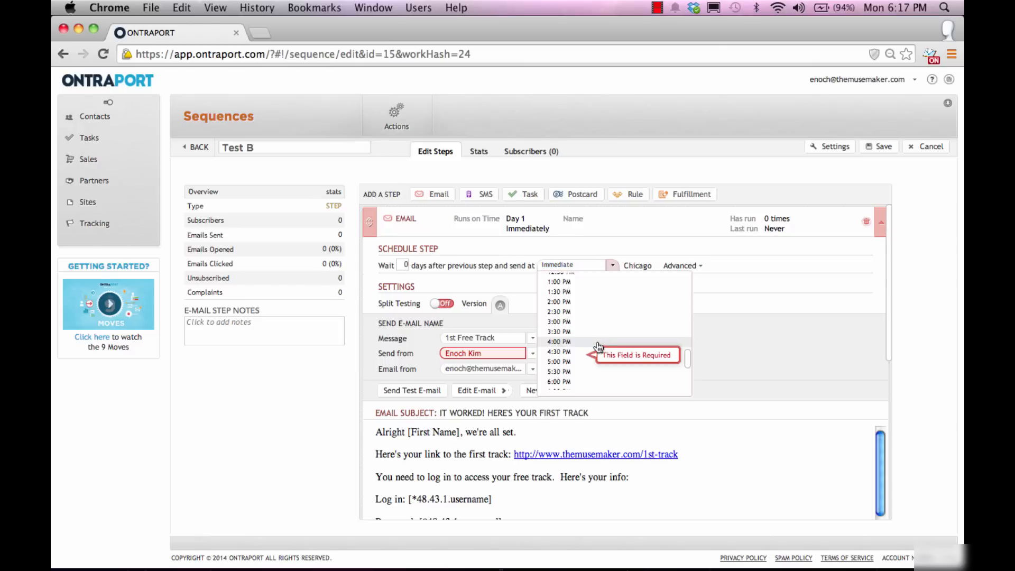
click(598, 342)
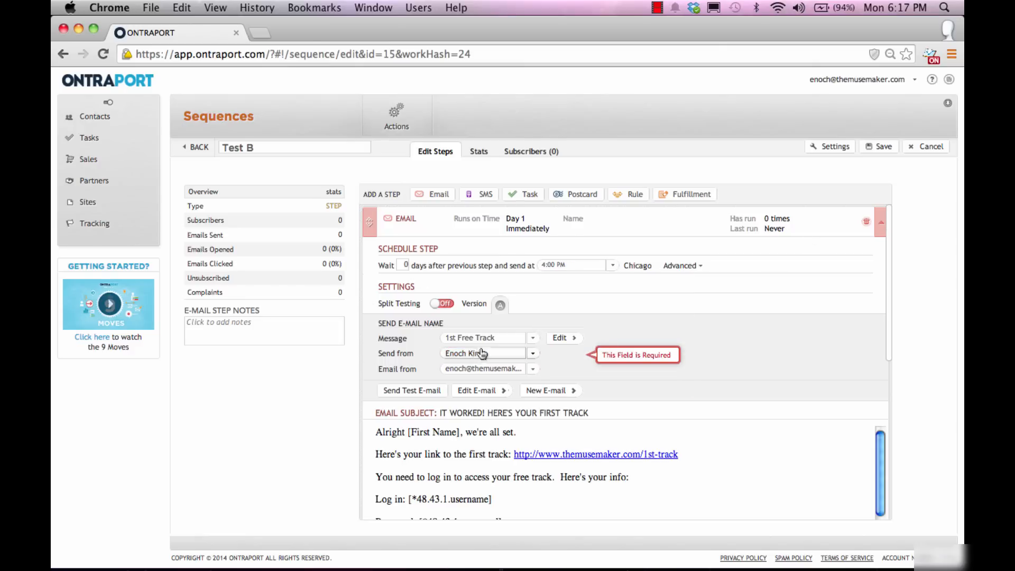
click(369, 222)
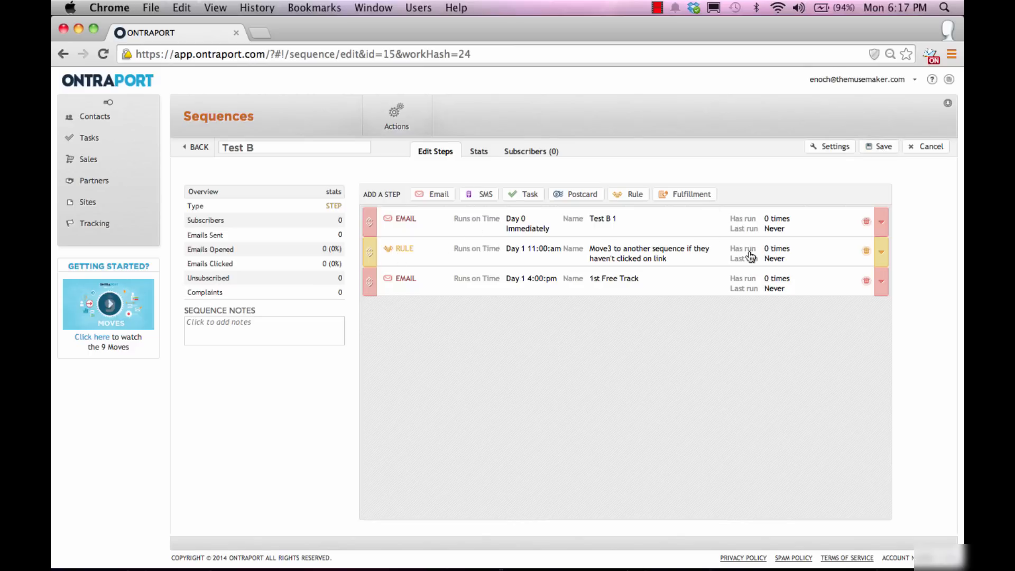
mouse_move(529, 225)
click(869, 148)
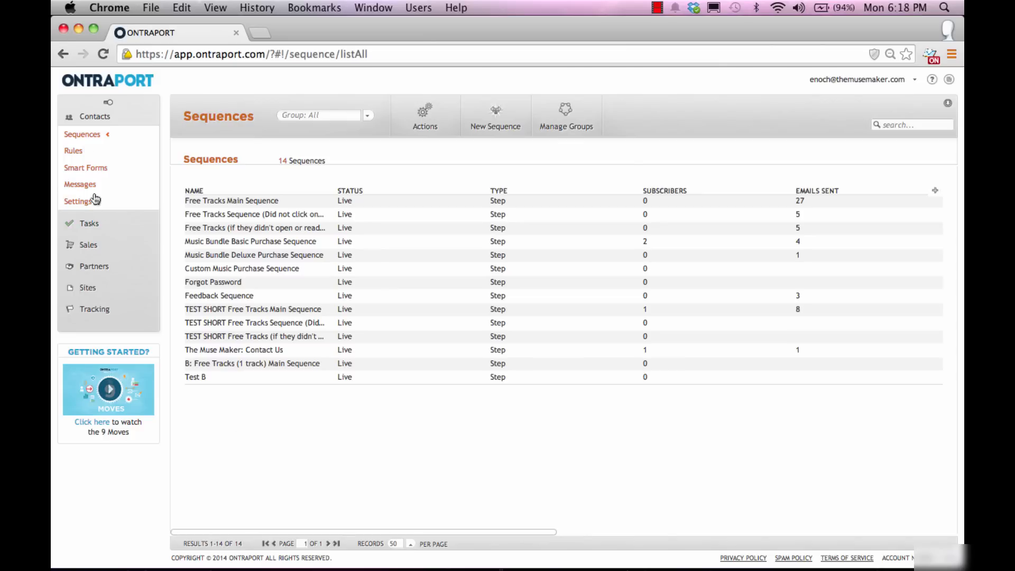
Step: Open the Test B smart form's Publish Form options and select its JavaScript snippet
click(88, 168)
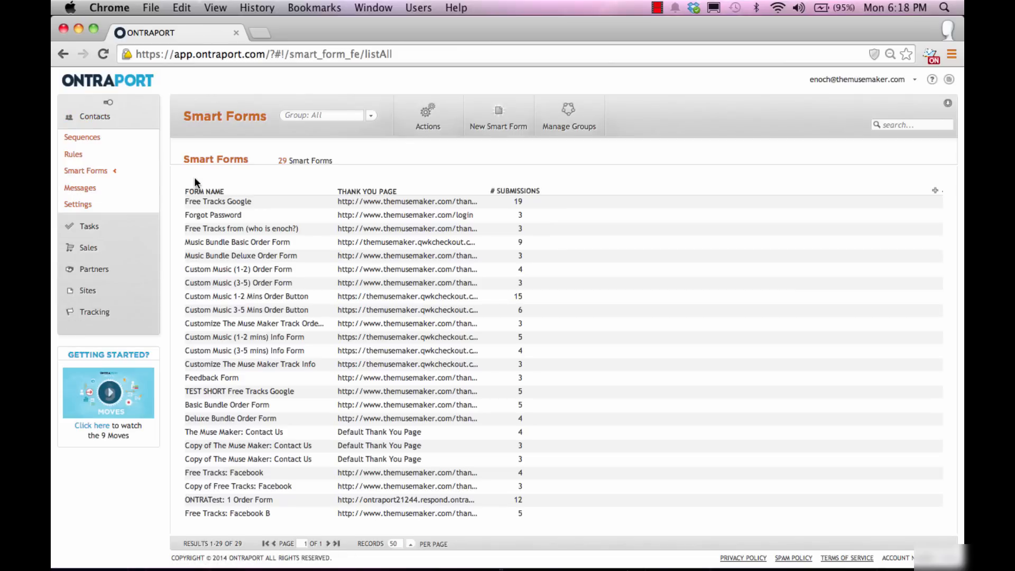
scroll(338, 370, down, 3)
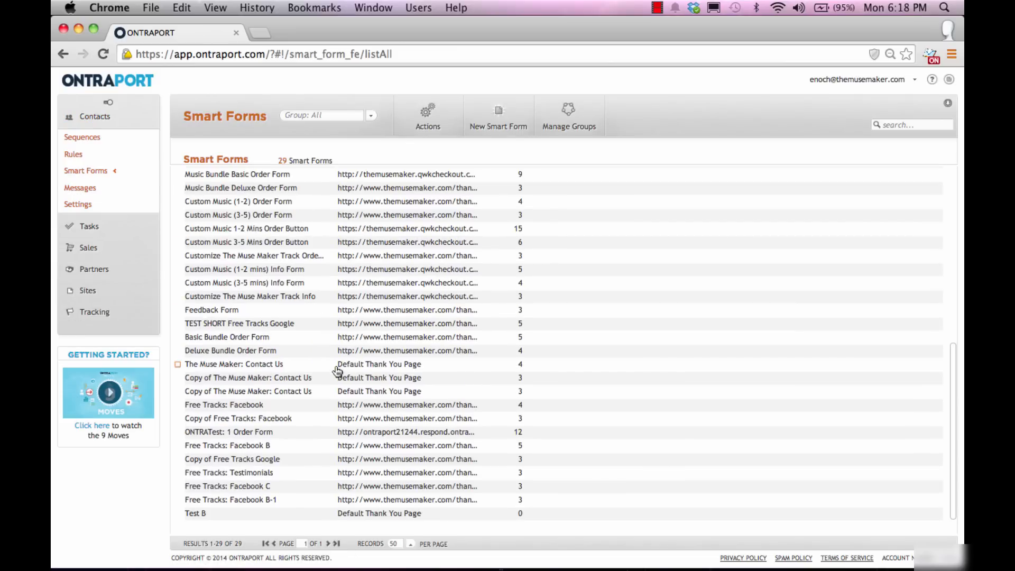
click(196, 514)
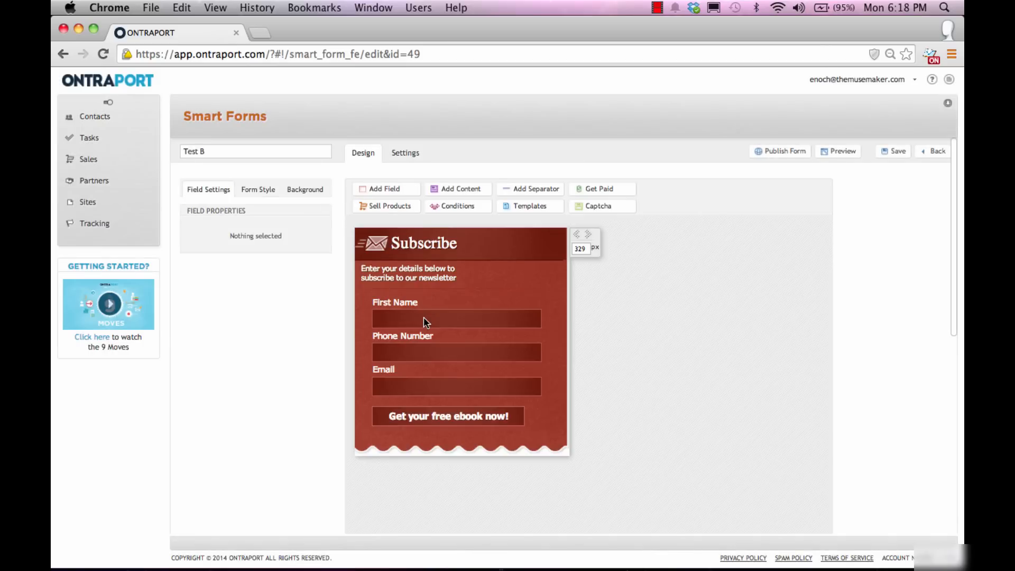
click(792, 150)
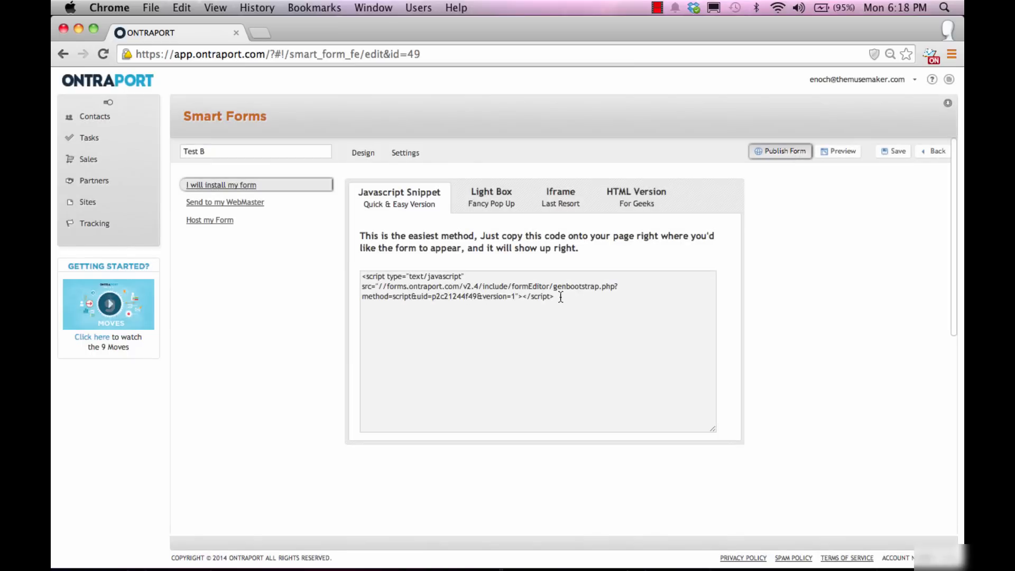
drag(561, 297, 303, 271)
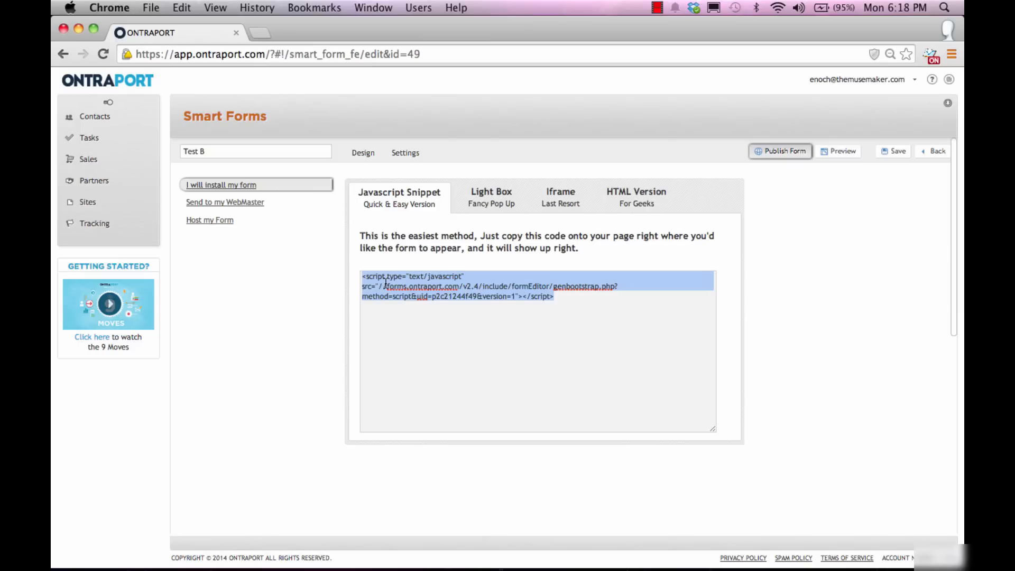
key(super+t)
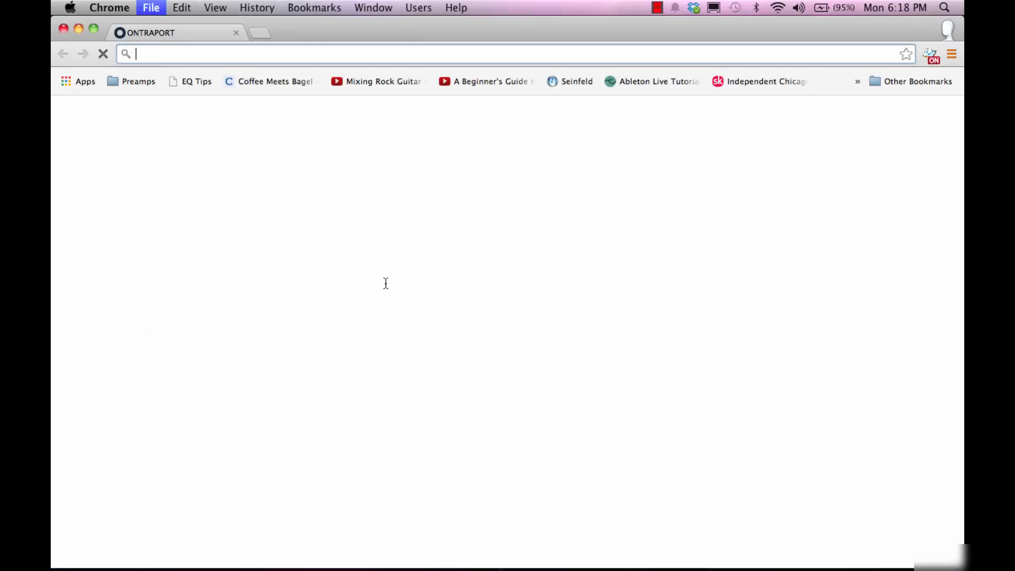
Step: Load themusemaker.com in the new Chrome tab
text(the)
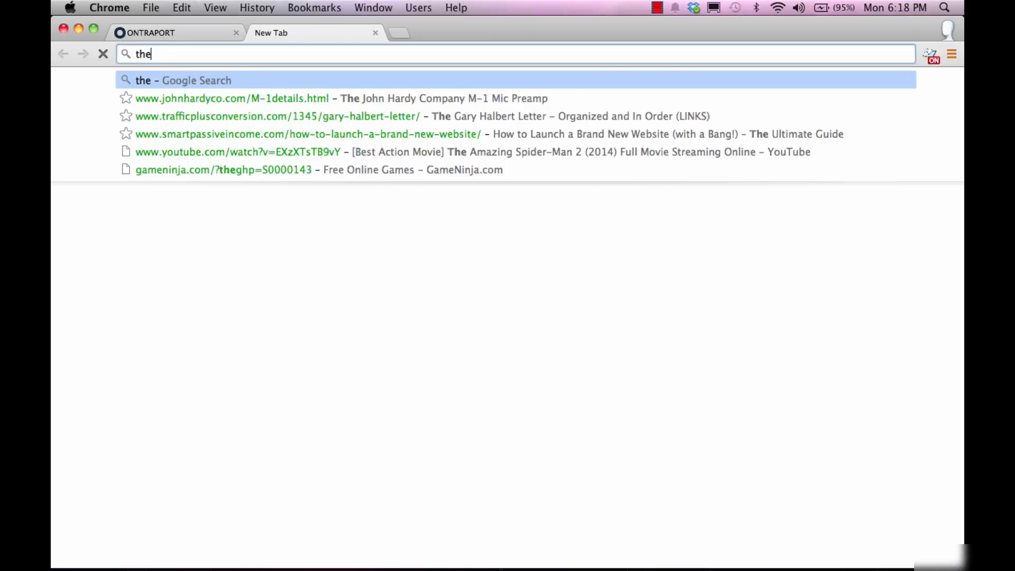
text(musemaker.com)
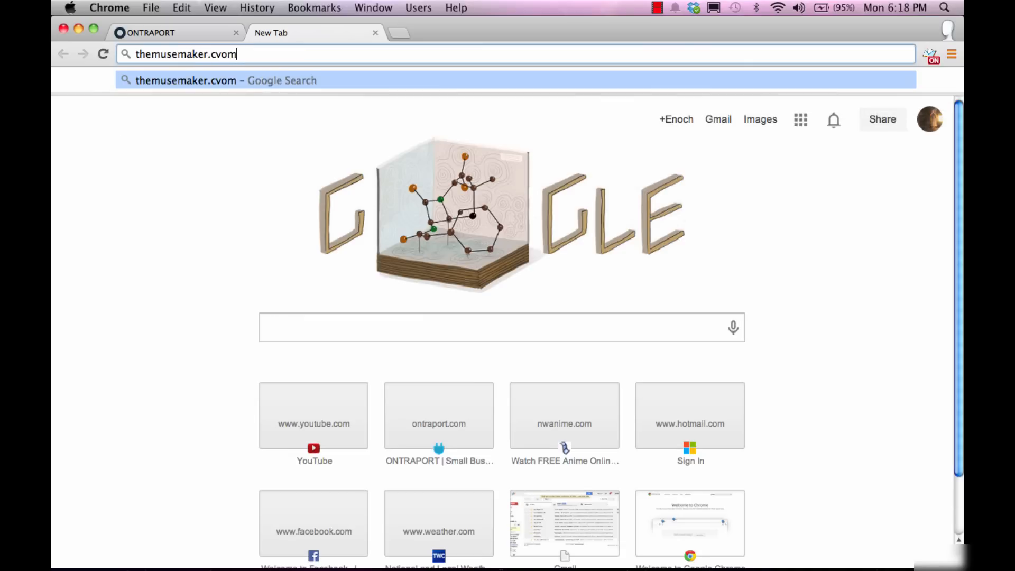
key(BackSpace)
key(BackSpace)
text(om)
key(Return)
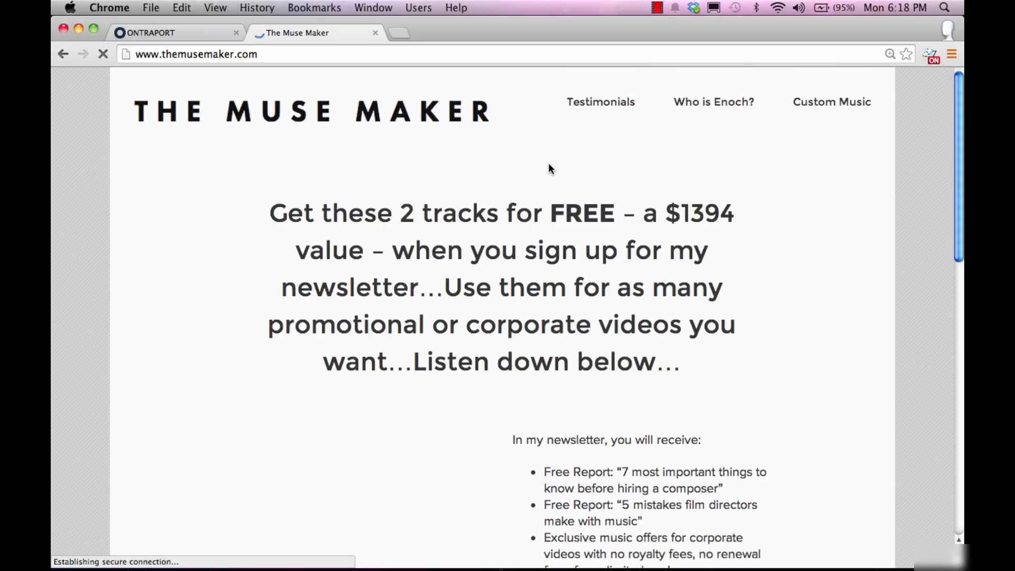
Step: Go to themusemaker.com/wp-admin to reach the WordPress login page
click(294, 52)
click(294, 53)
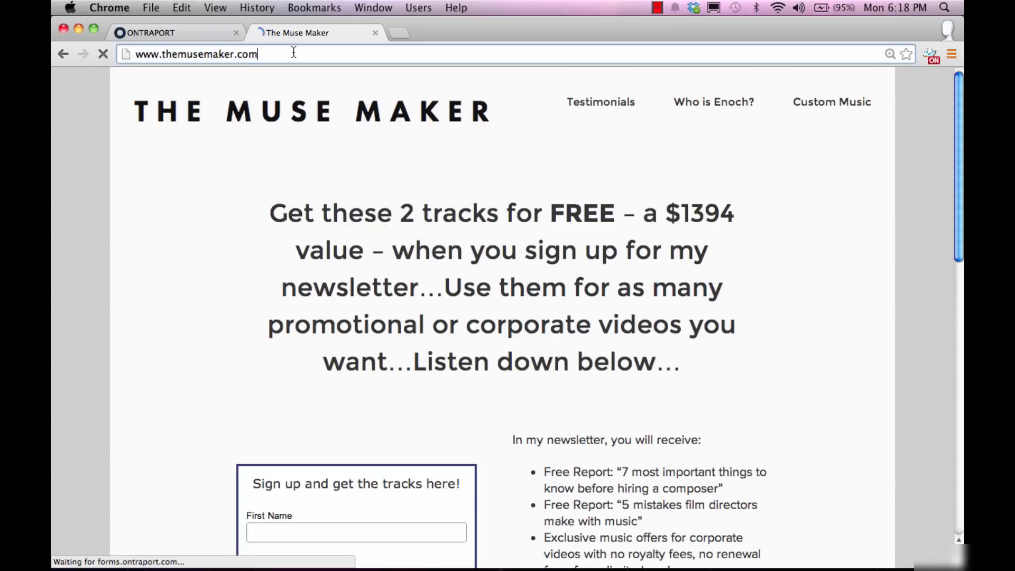
text(/wo)
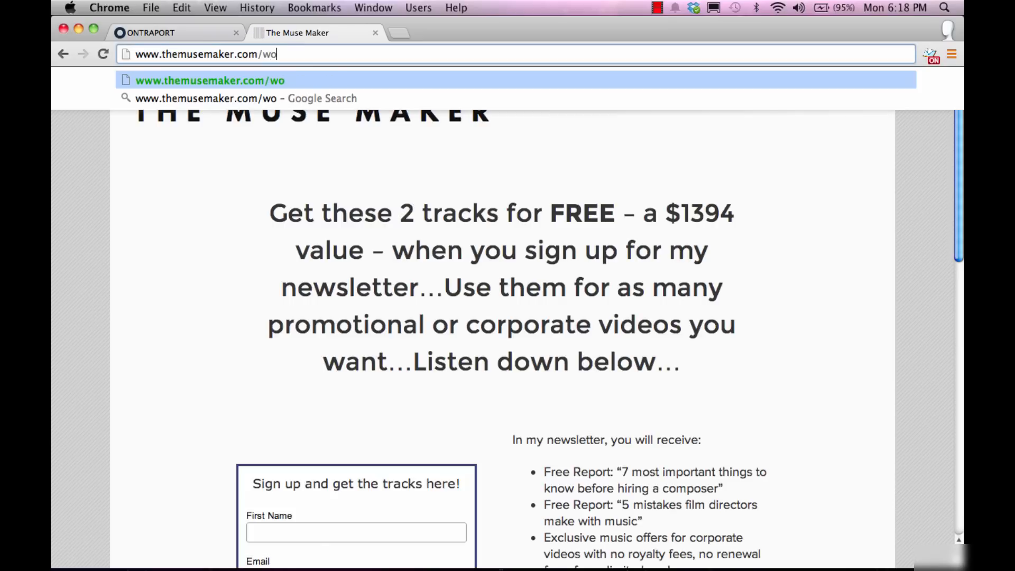
text(-admin)
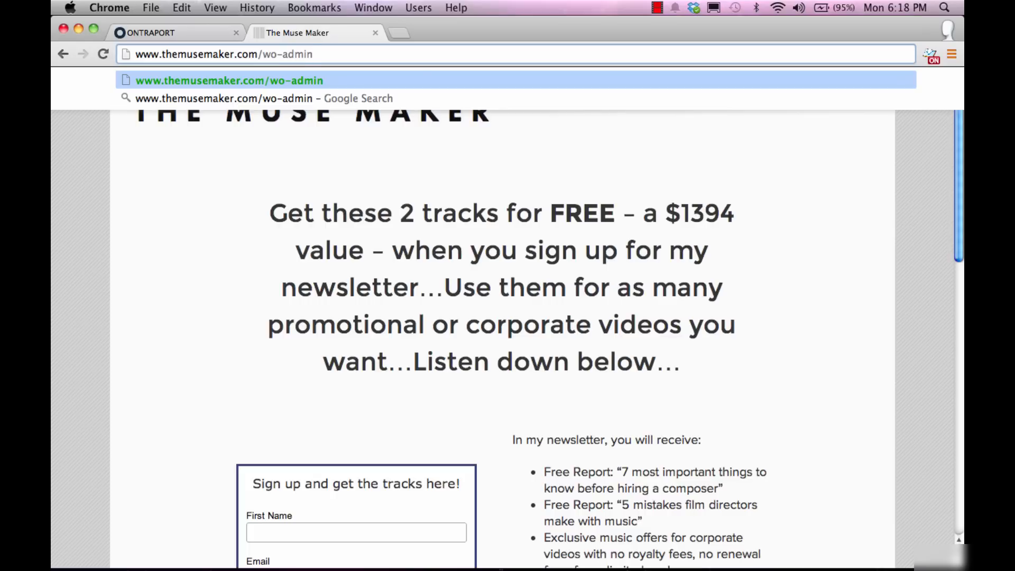
key(Left)
key(Left)
key(Left)
key(Left)
key(Left)
key(Left)
key(BackSpace)
text(p)
key(Return)
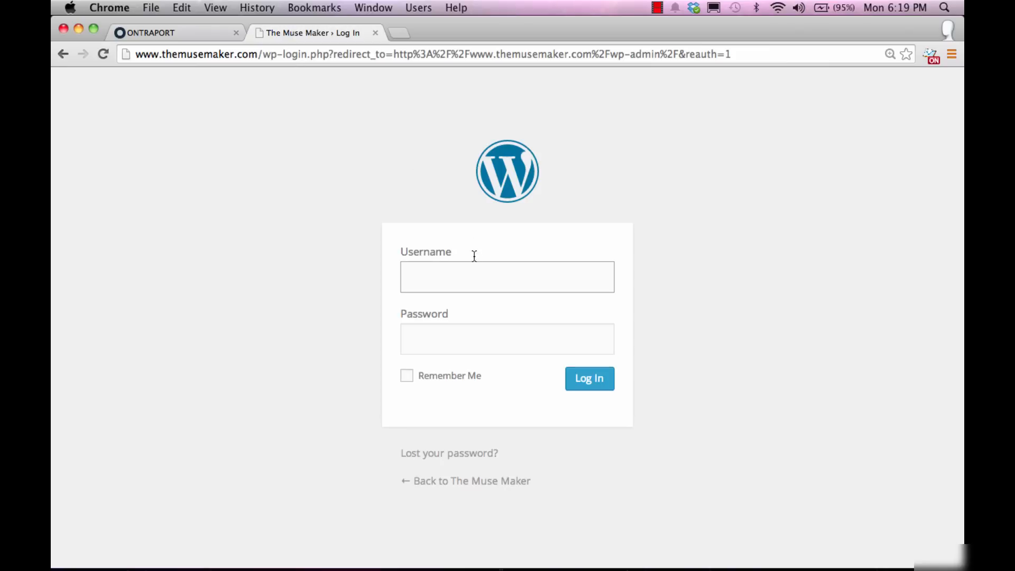
click(474, 274)
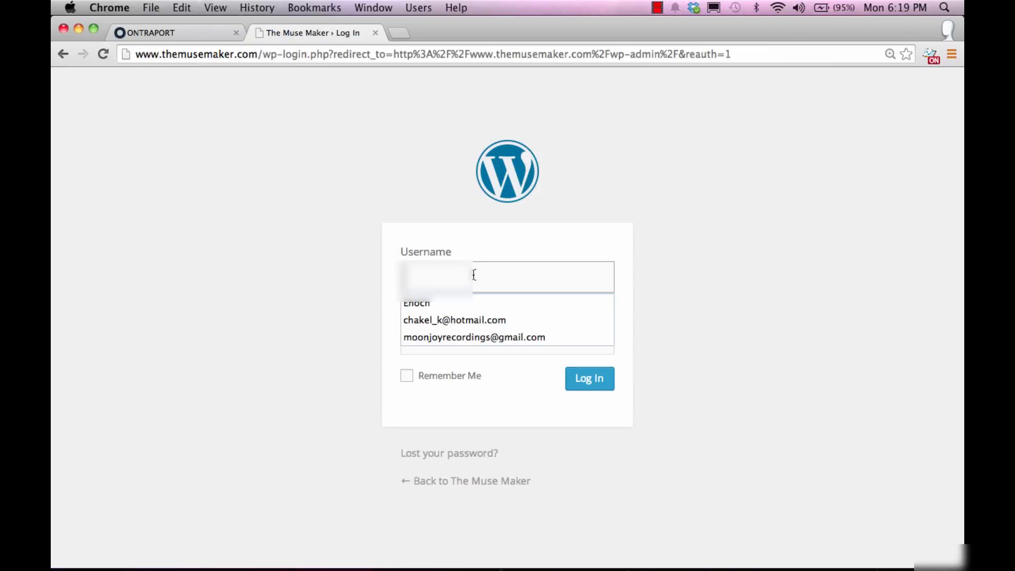
Step: Log in to the WordPress admin with the site username and password
text(Enoc)
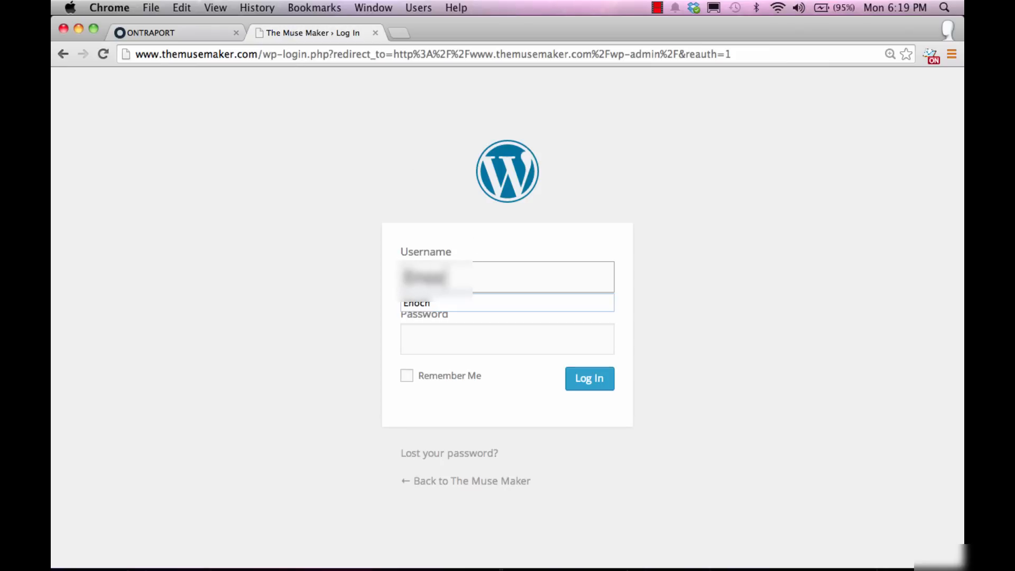
text(h)
key(Tab)
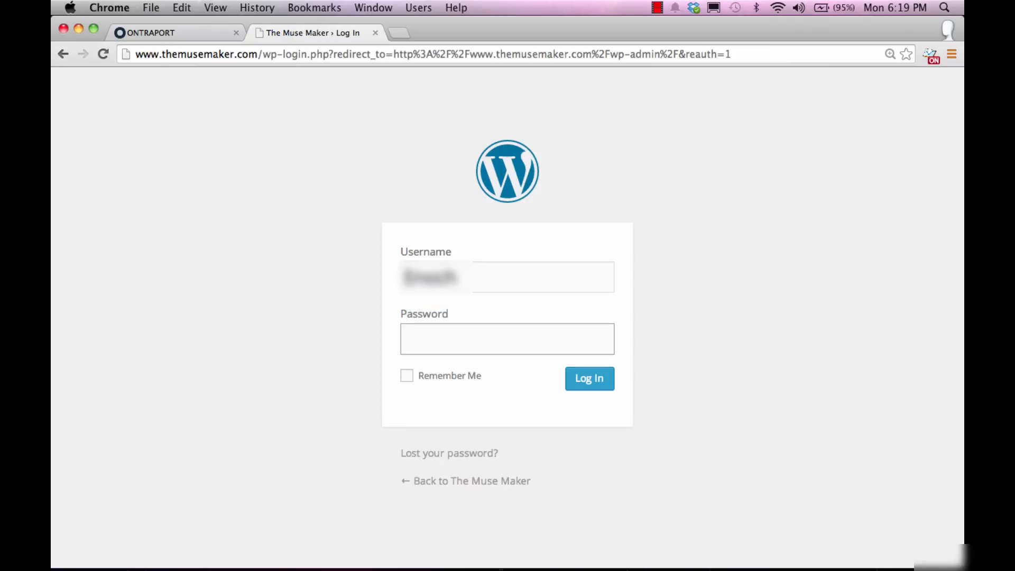
text(•••••••••••)
key(Return)
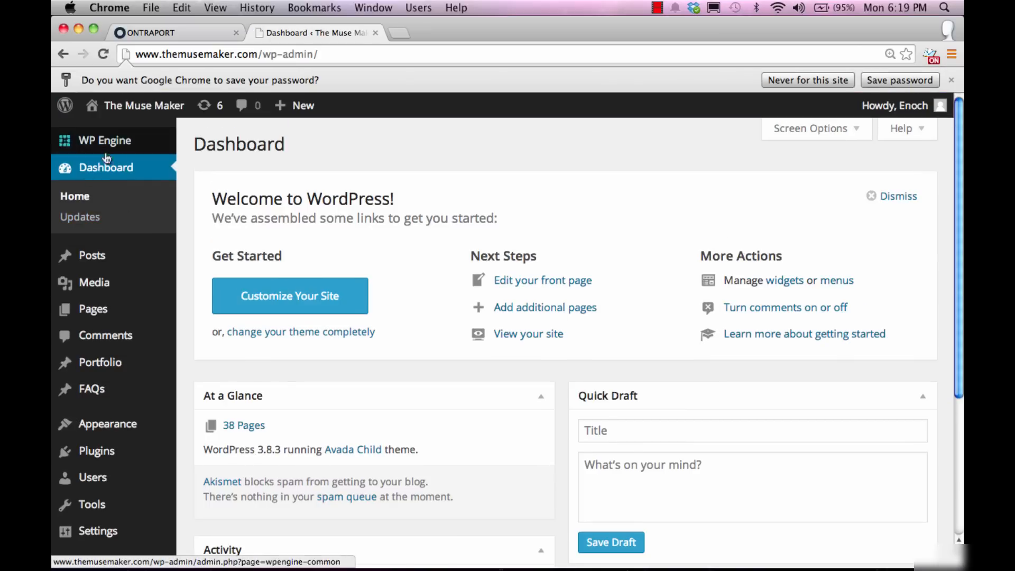
Step: Start a new WordPress page titled 'Test B'
mouse_move(103, 301)
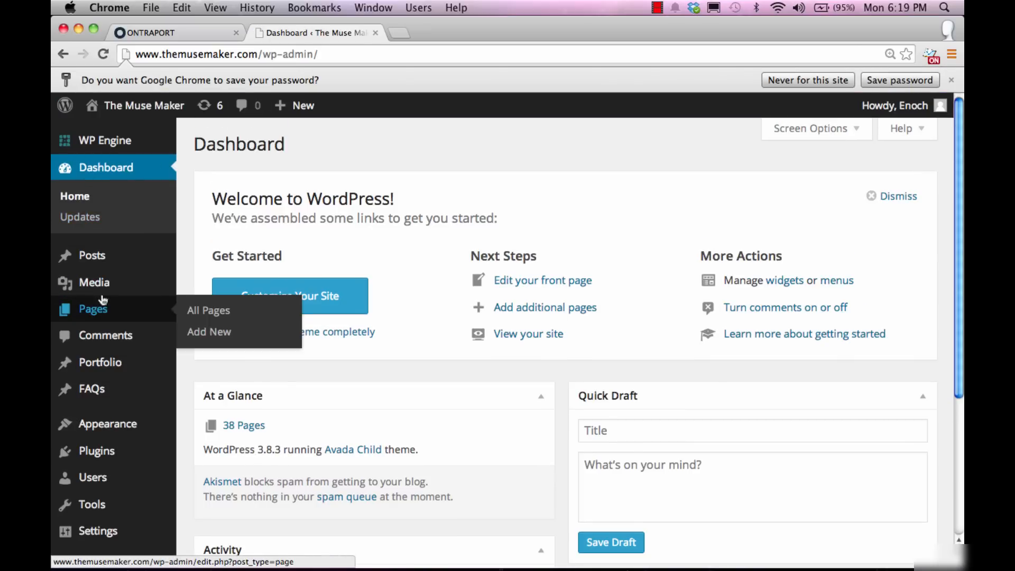
click(206, 333)
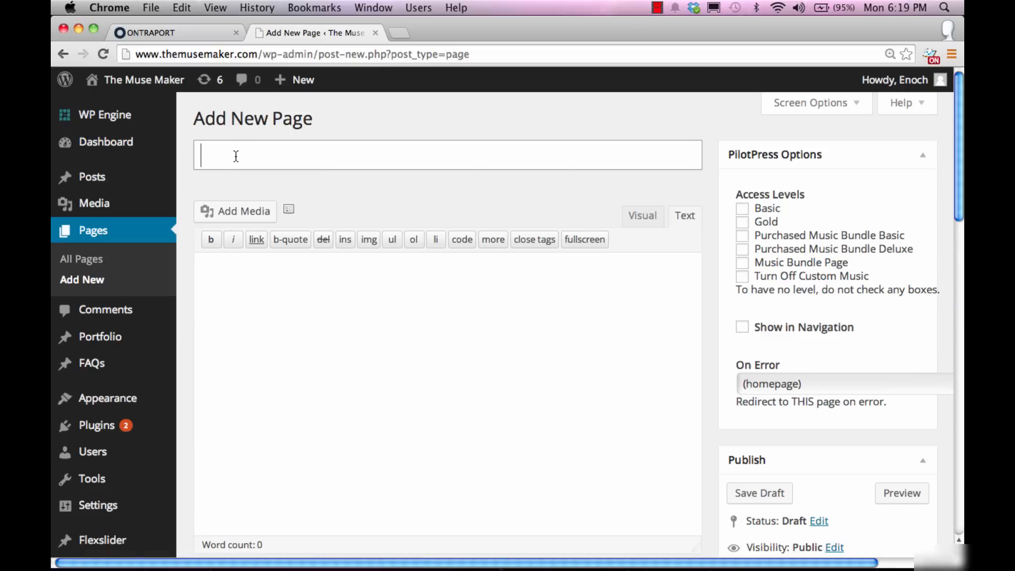
text(Test B)
click(144, 35)
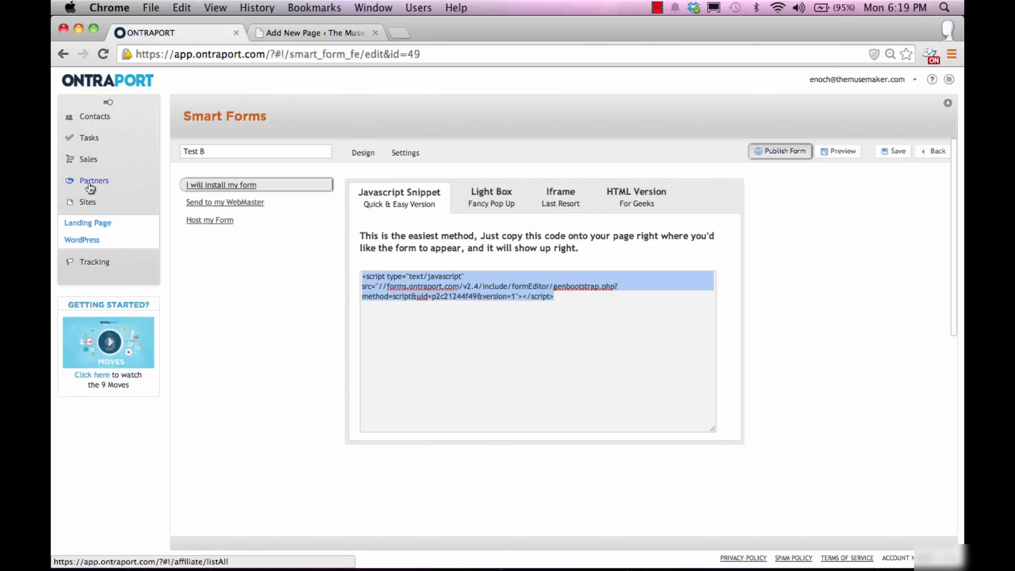
Step: Add 'Test B' as a membership level in the themusemaker.com WordPress site settings
click(91, 242)
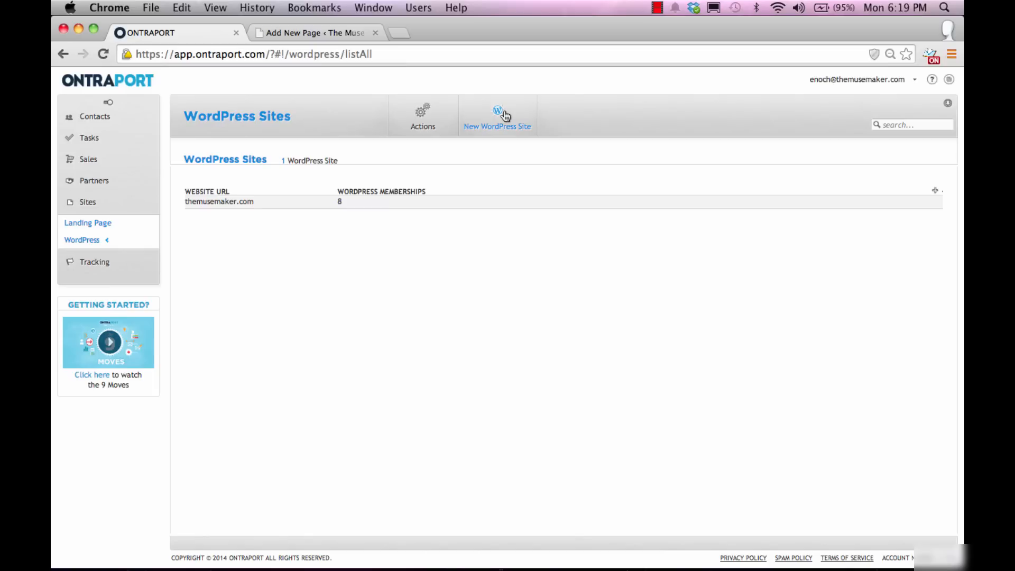
click(223, 204)
scroll(579, 382, down, 2)
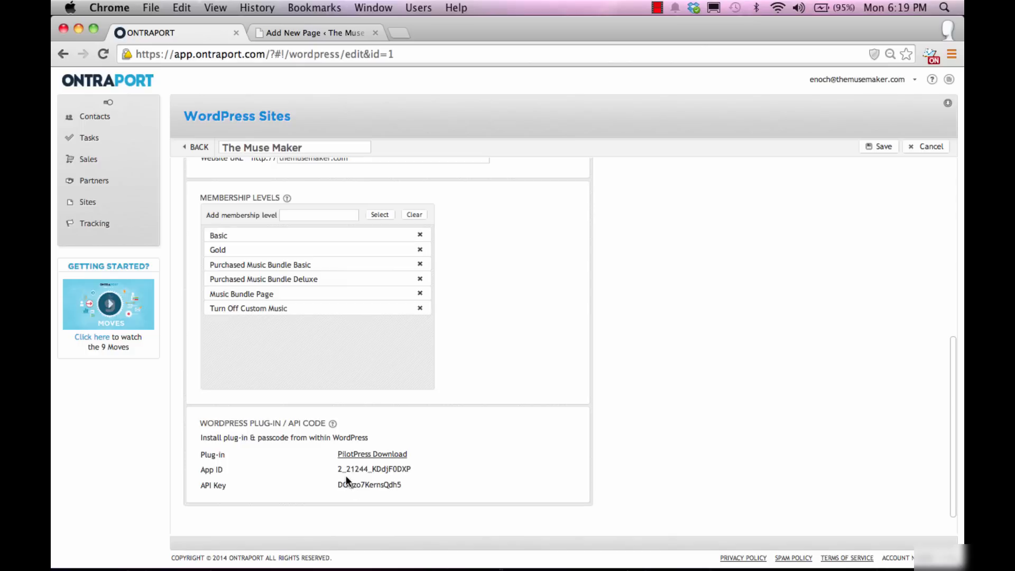
drag(338, 471, 388, 492)
click(391, 493)
scroll(585, 362, up, 2)
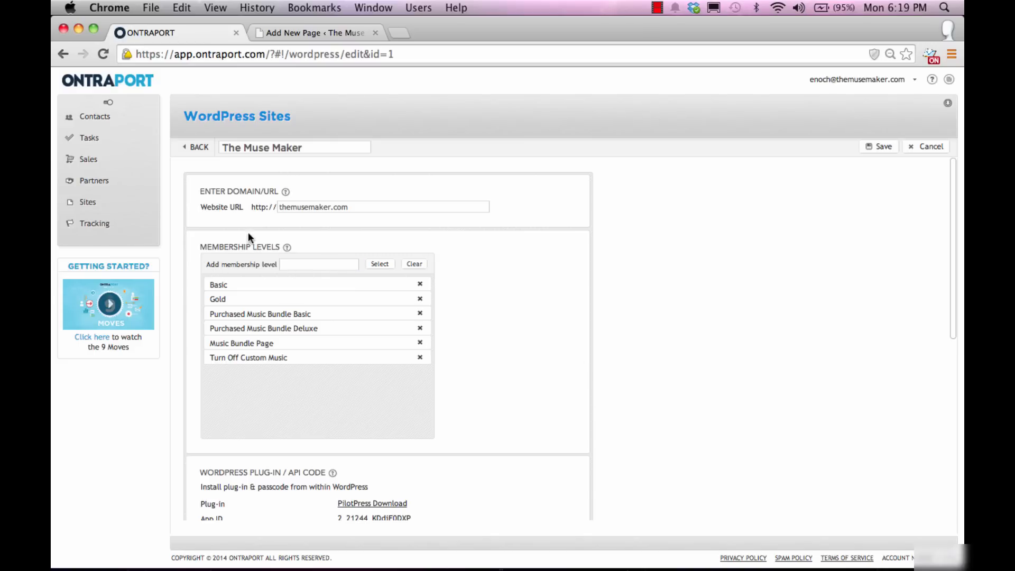
click(336, 265)
text(Test B)
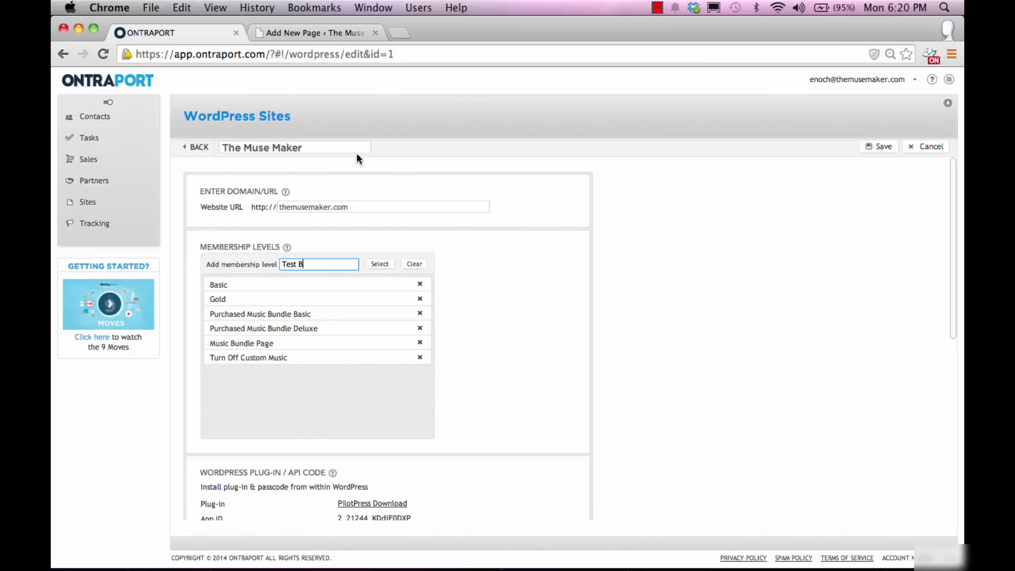
click(382, 265)
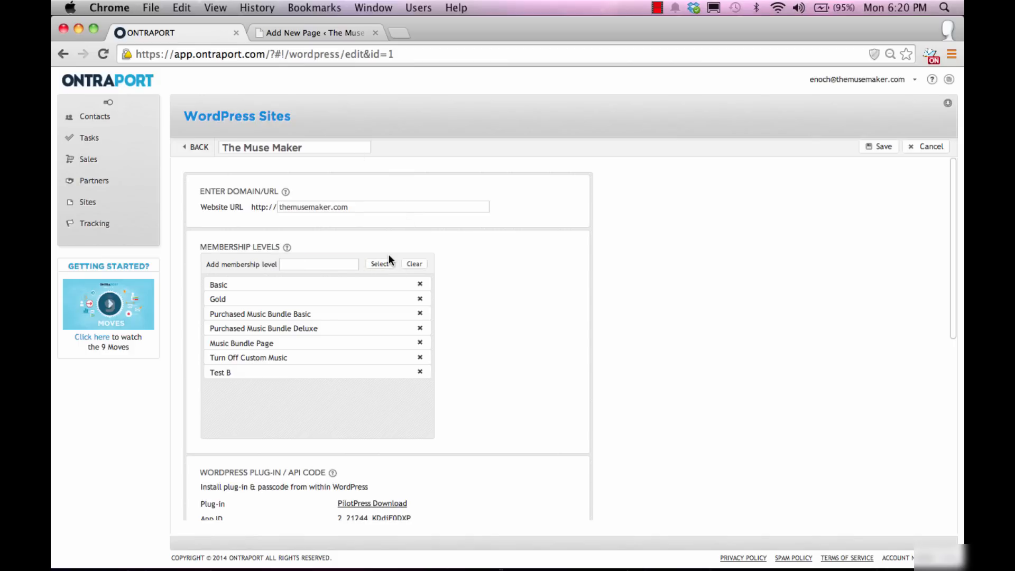
Step: Save the new Test B WordPress page as a draft
click(328, 32)
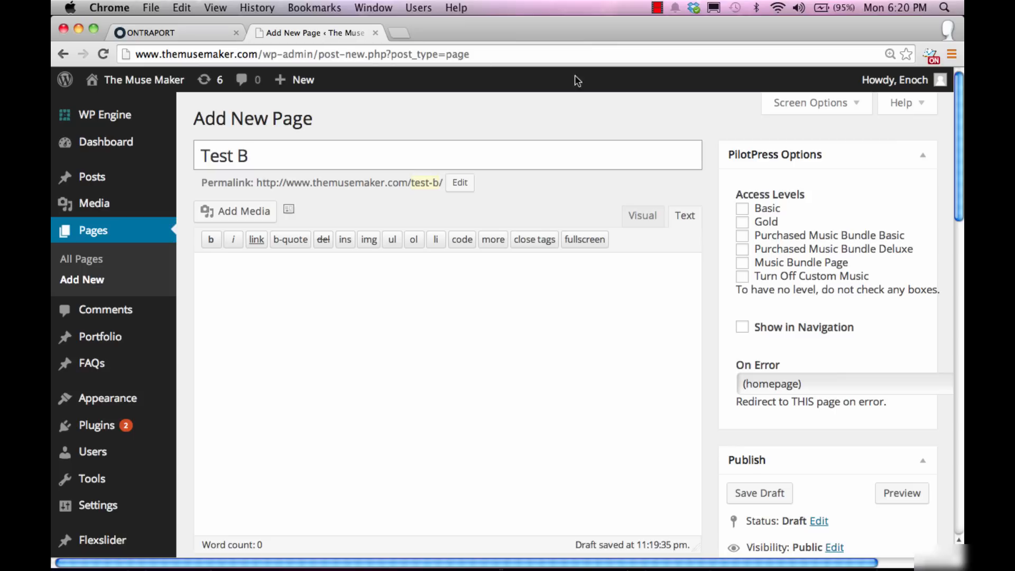
click(575, 55)
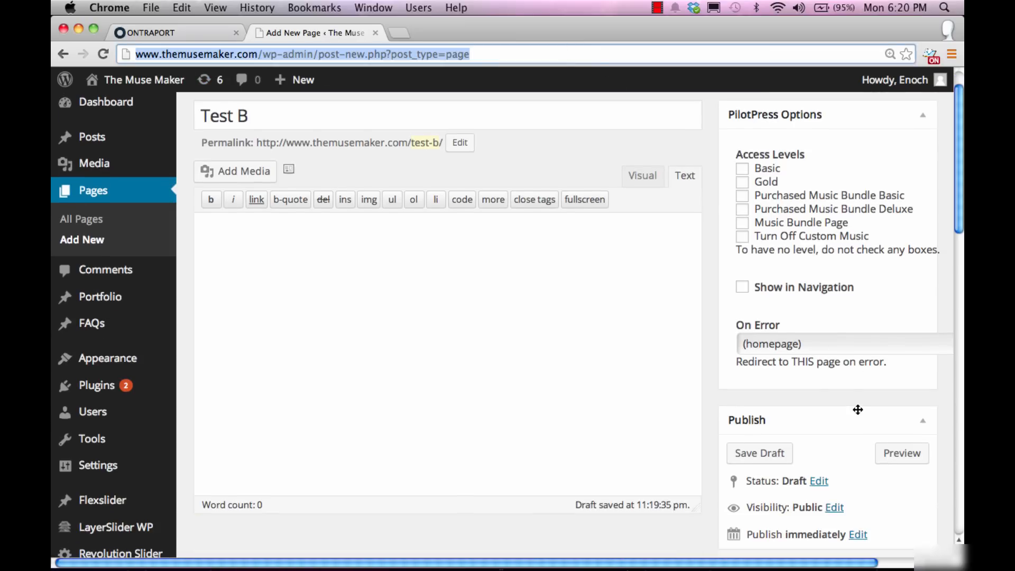
scroll(854, 409, down, 2)
click(763, 455)
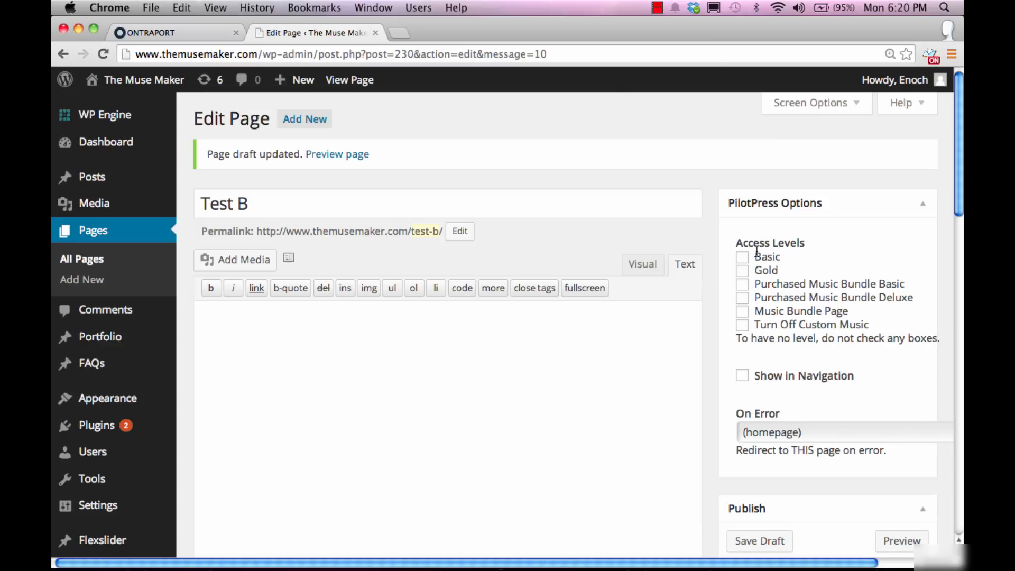
Step: Save the ONTRAPORT site settings with the new Test B membership level
click(101, 233)
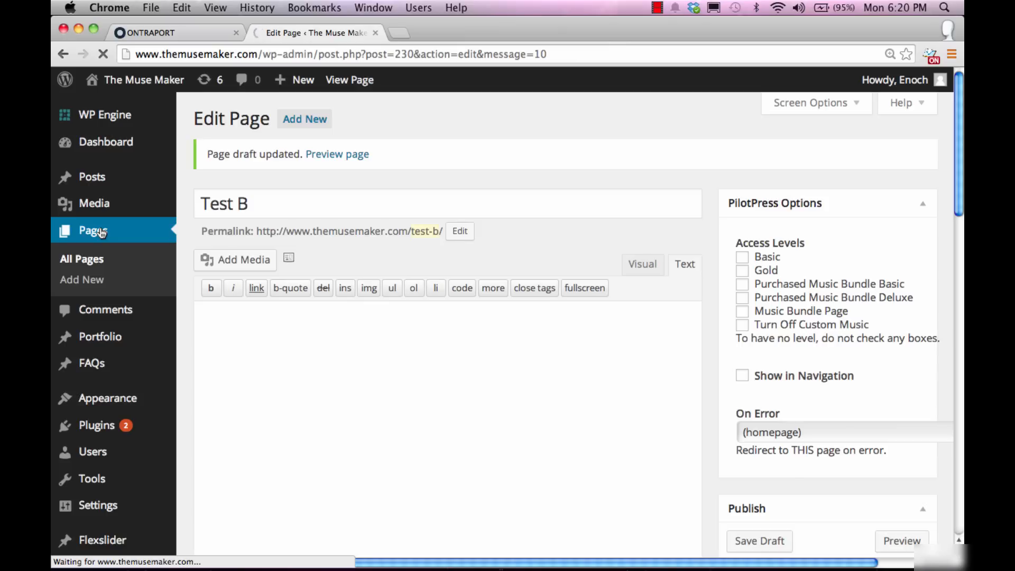
click(155, 31)
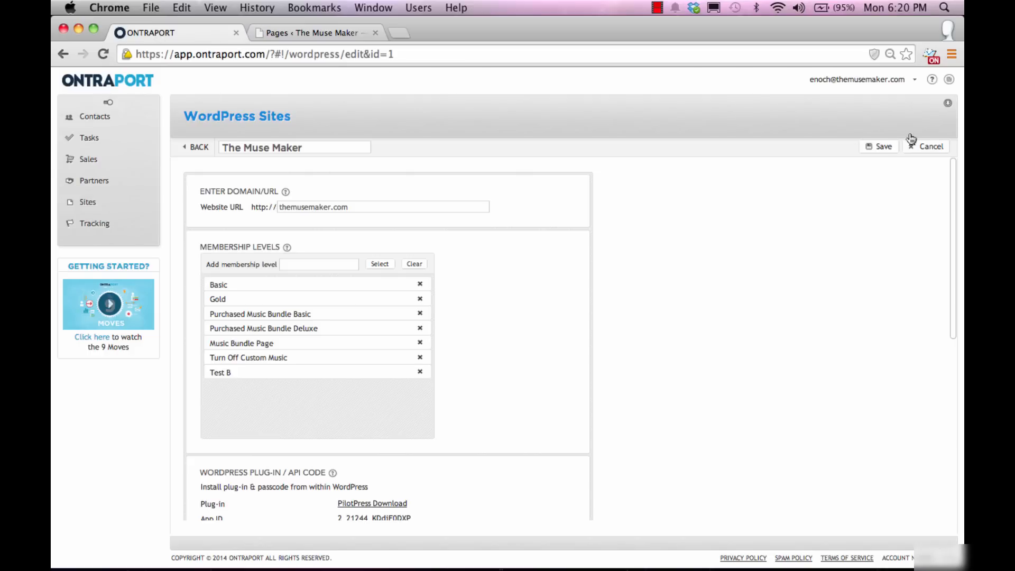
click(870, 152)
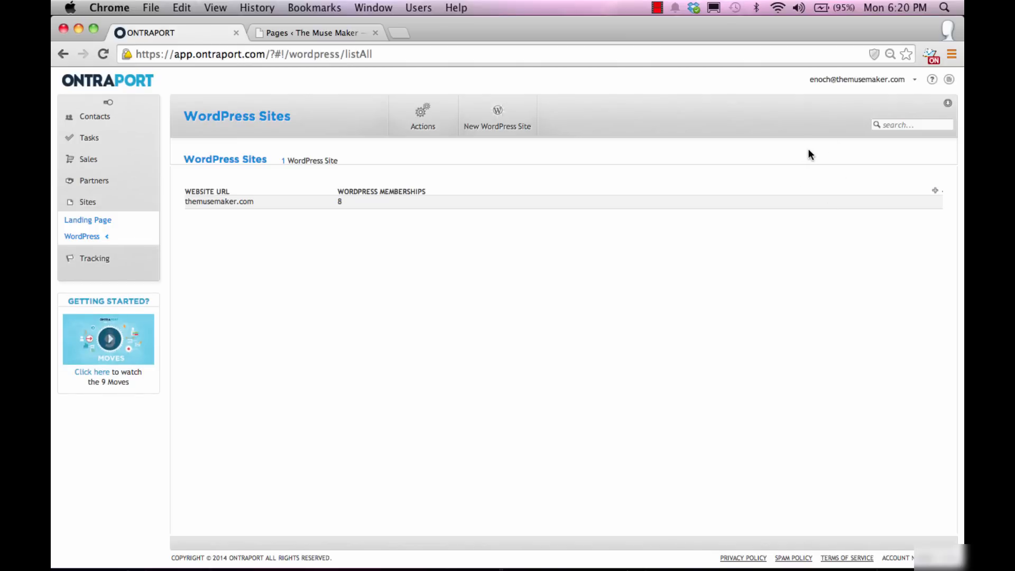
Step: Reopen the Test B draft from page 2 of the WordPress All Pages list
click(317, 34)
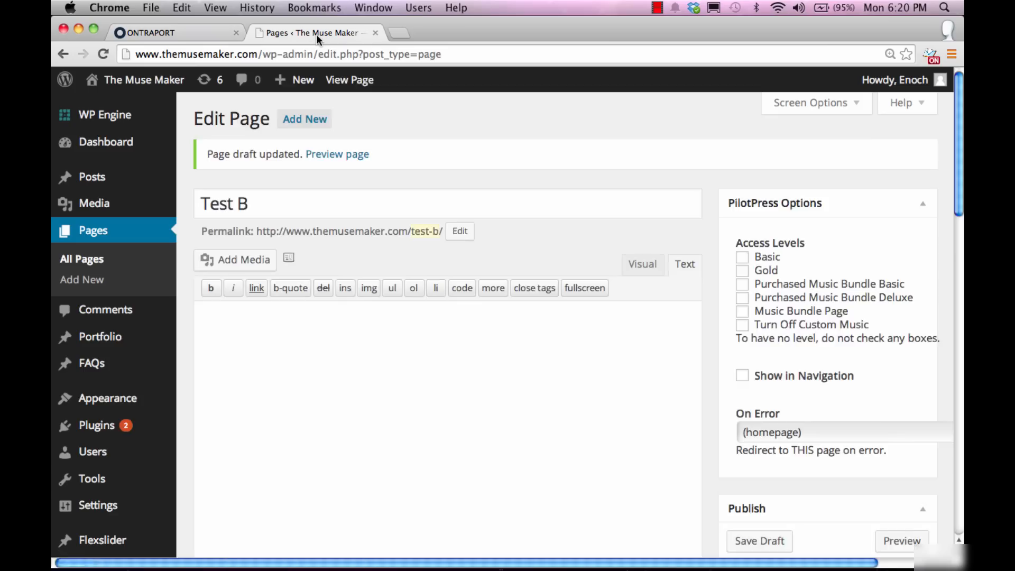
scroll(472, 351, down, 10)
scroll(472, 359, down, 3)
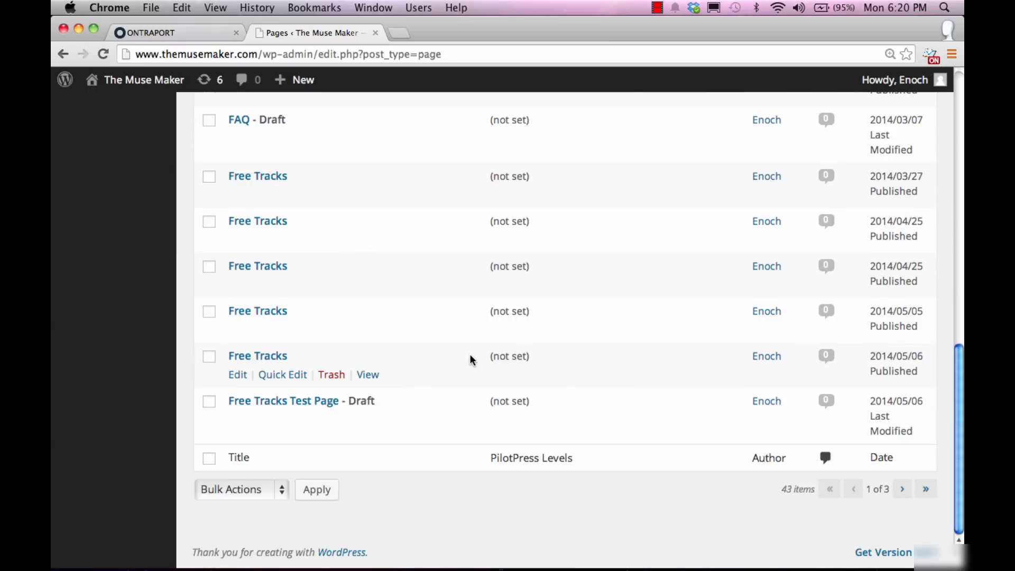
click(903, 490)
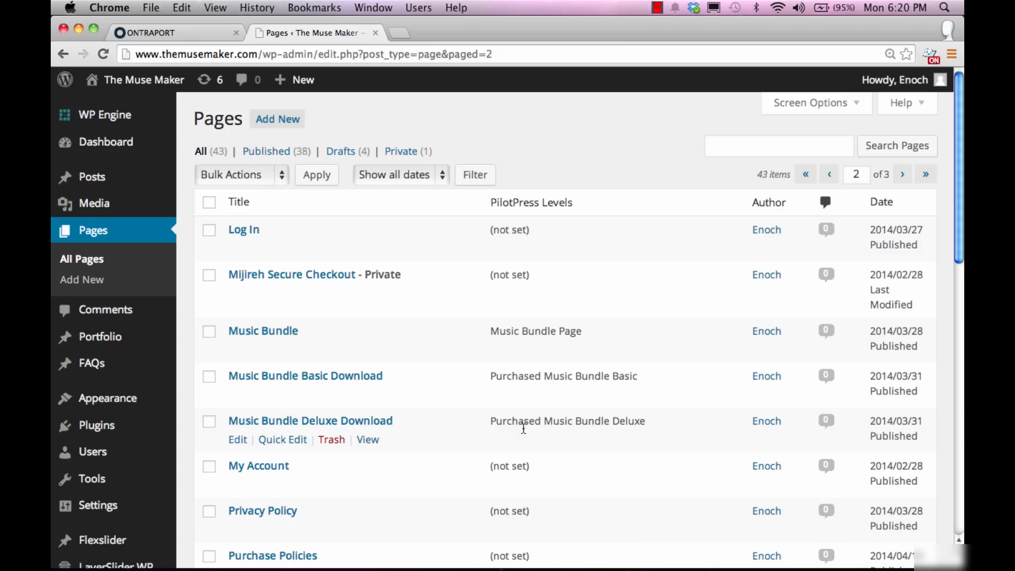
scroll(524, 428, down, 10)
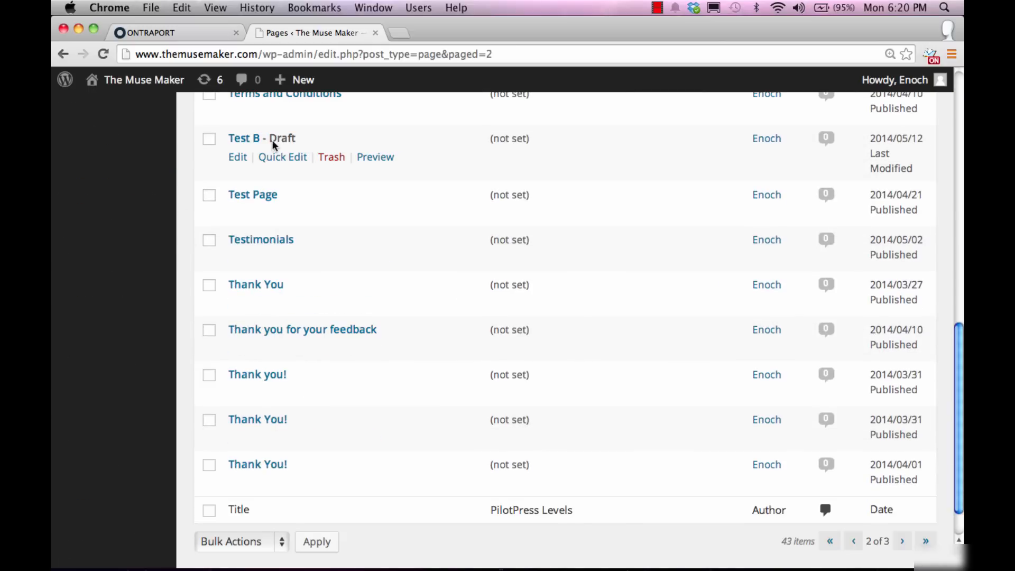
click(236, 158)
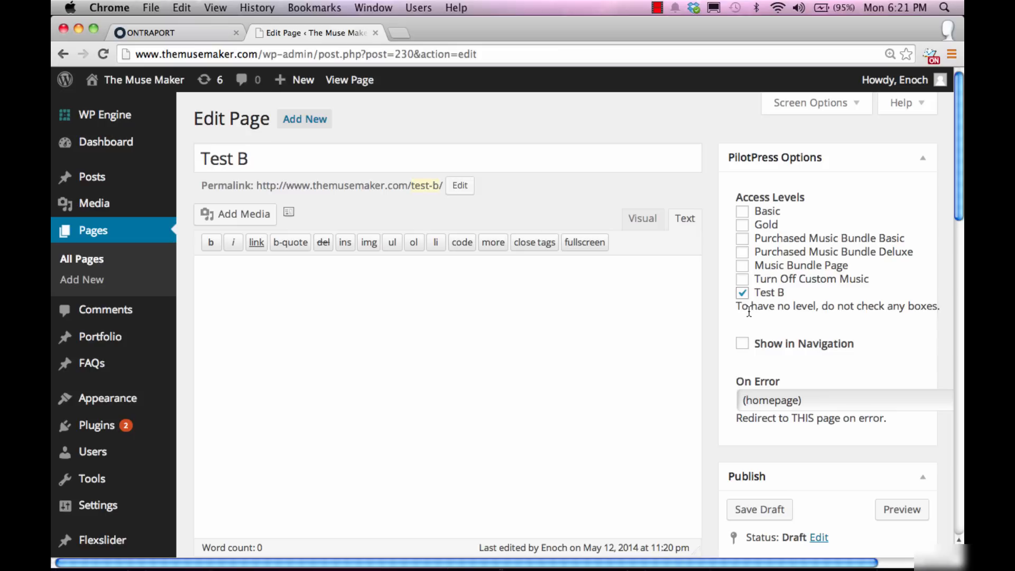
Step: Open the Test B sequence in ONTRAPORT and add a new rule step
click(140, 34)
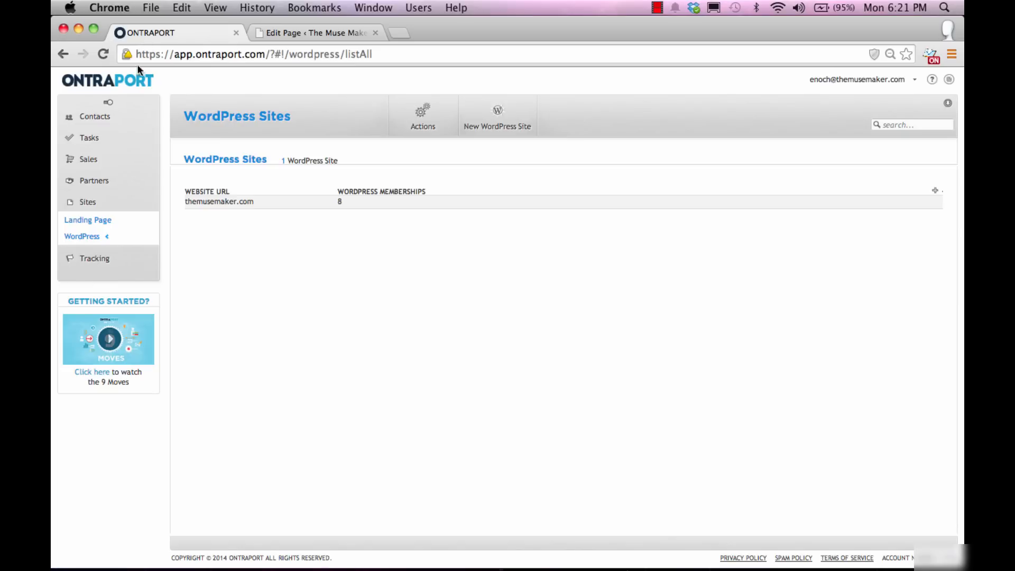
mouse_move(92, 121)
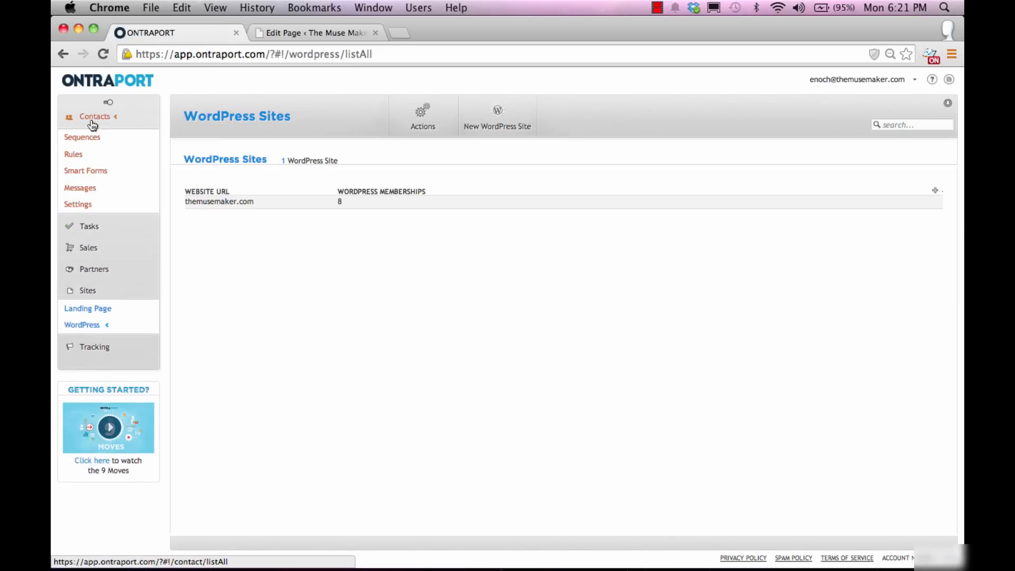
click(94, 140)
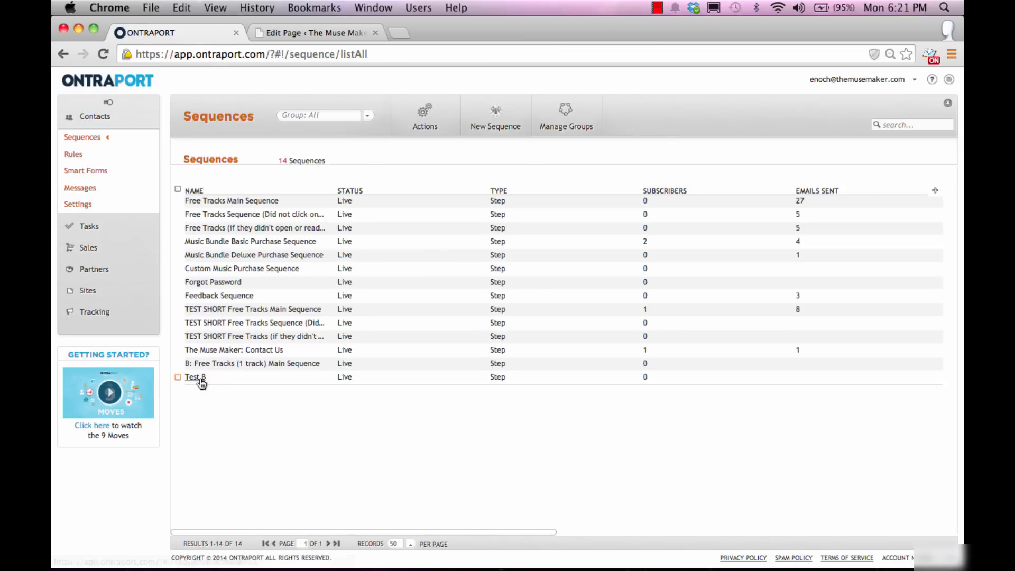
click(199, 379)
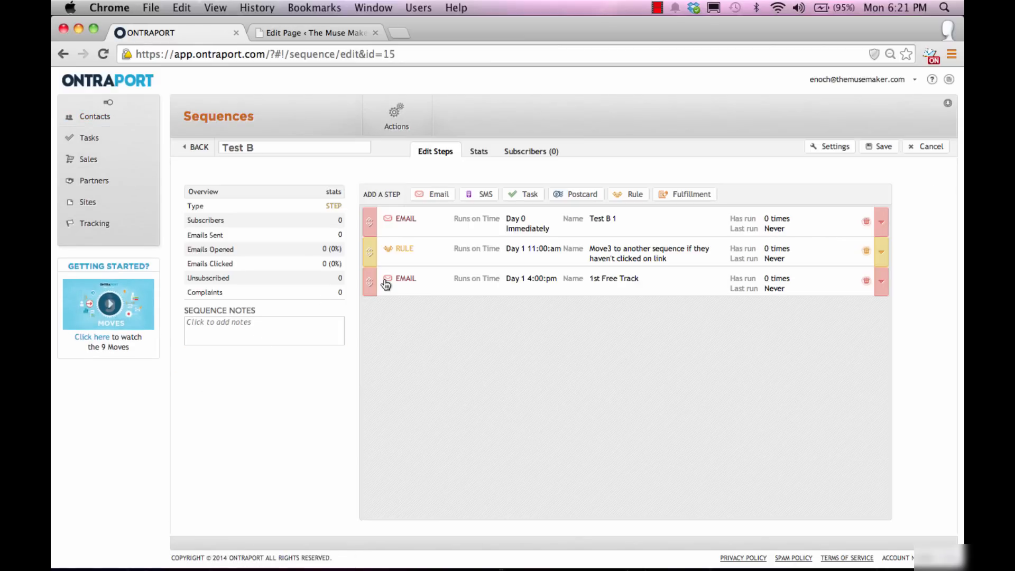
click(634, 197)
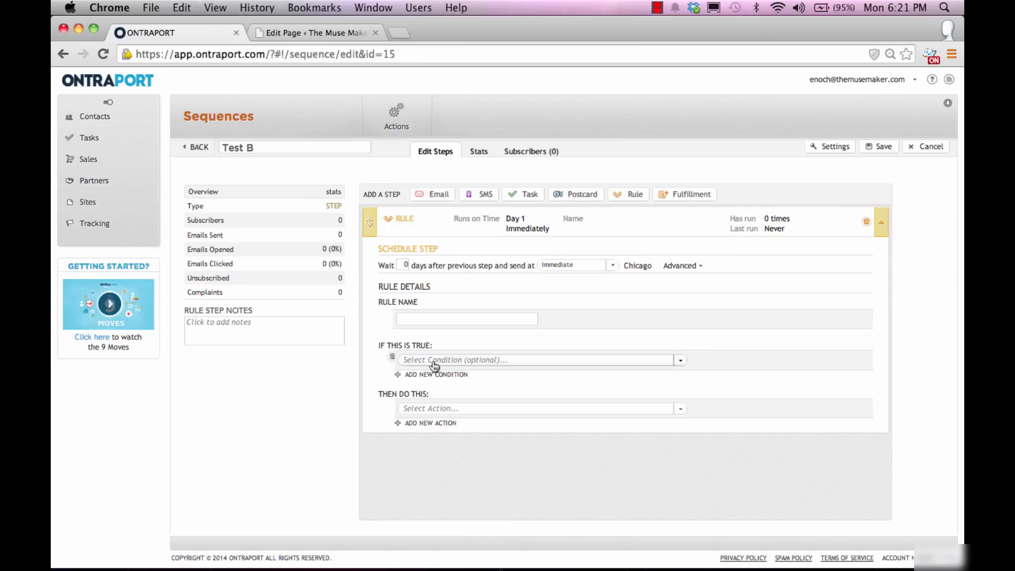
Step: Make the rule grant the themusemaker.com 'Test B' WordPress membership level
click(477, 411)
scroll(490, 449, down, 5)
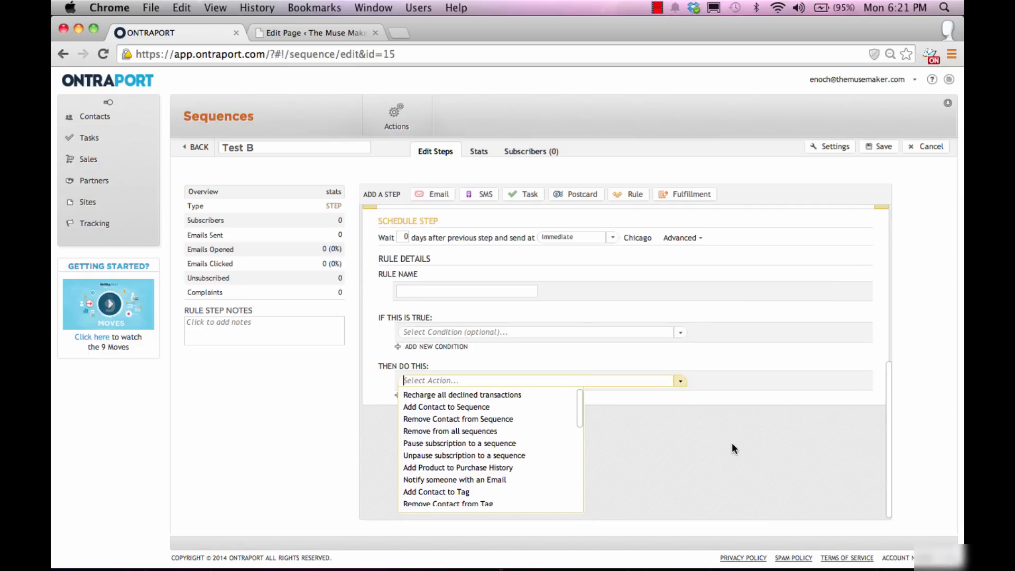
scroll(478, 475, down, 1)
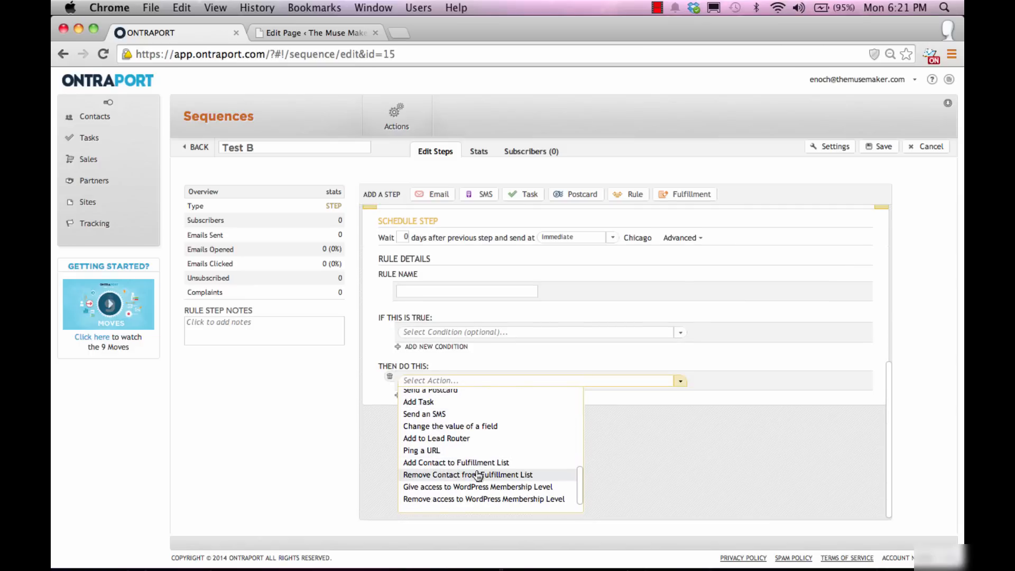
click(438, 487)
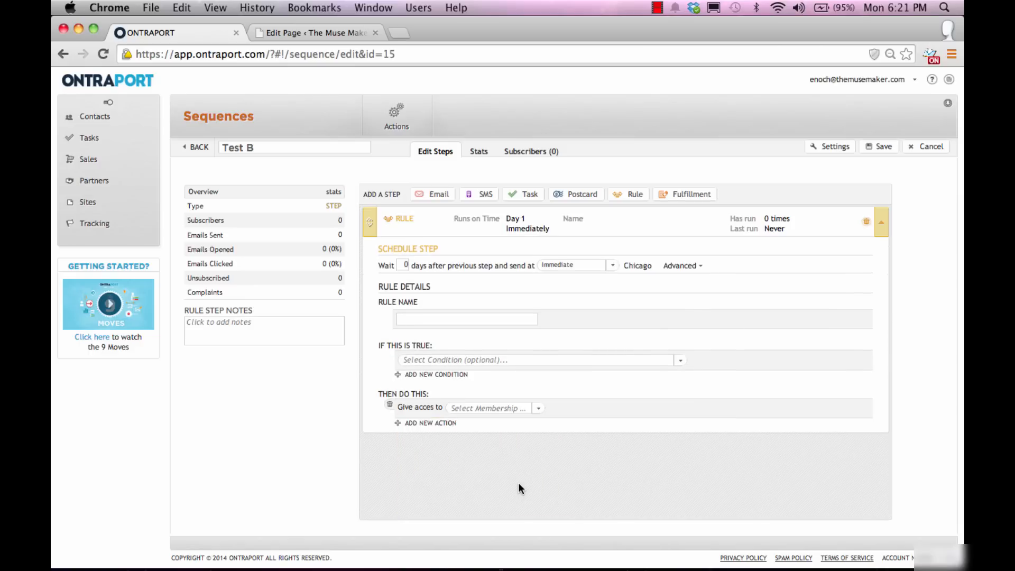
click(486, 408)
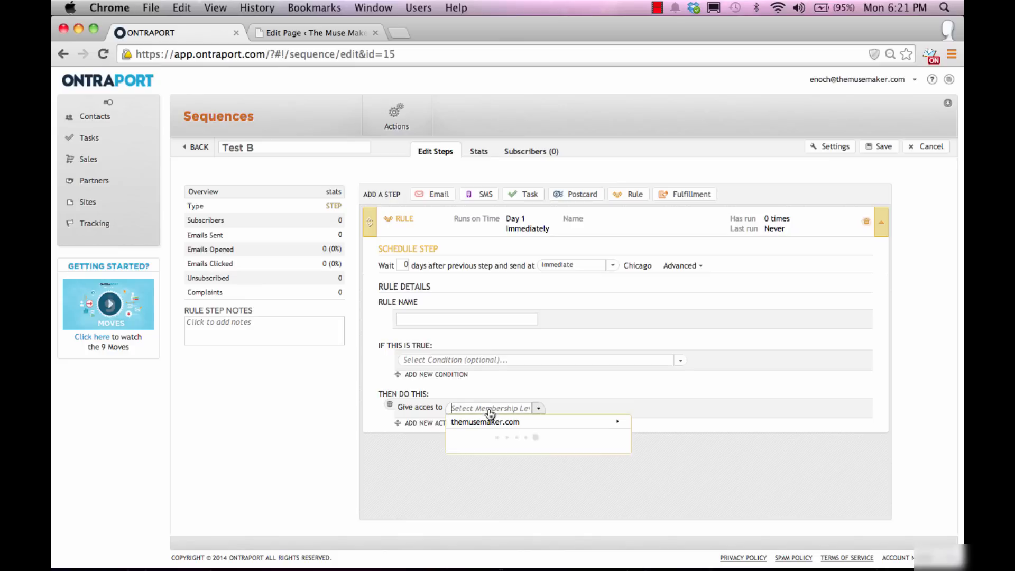
click(526, 423)
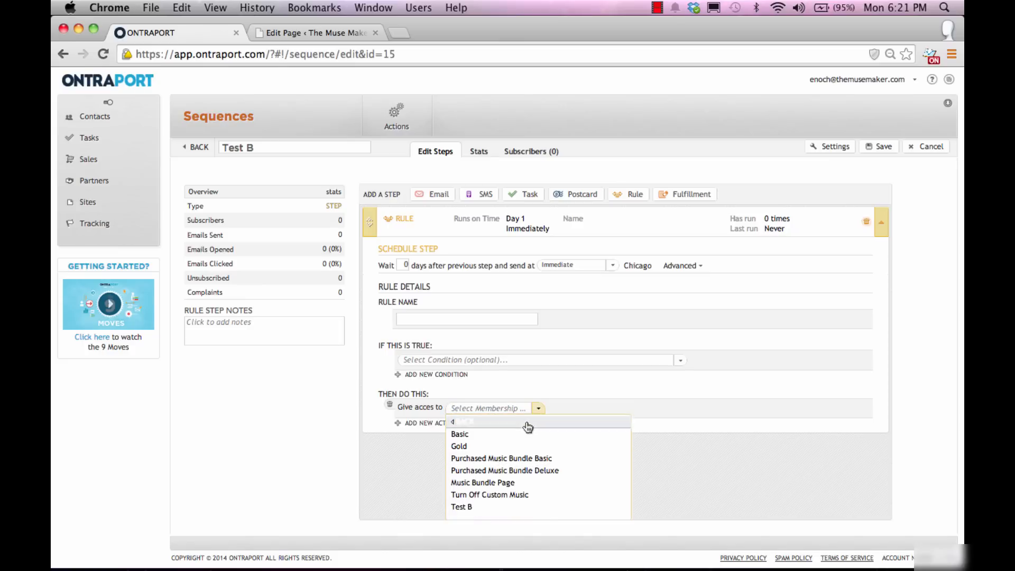
click(525, 502)
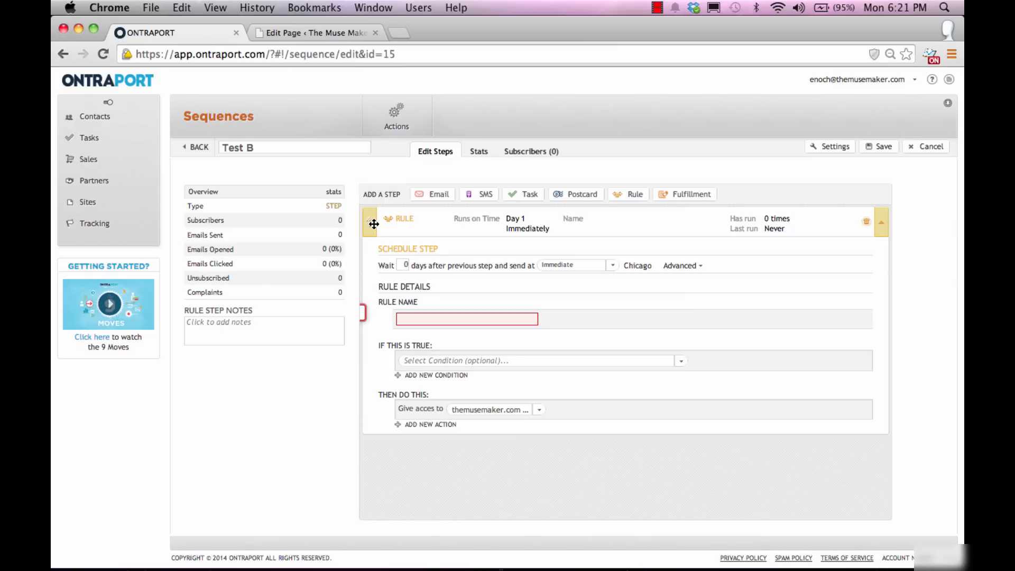
Step: Name the rule 'Give Test B membership level' and move it to the top of the sequence
click(417, 319)
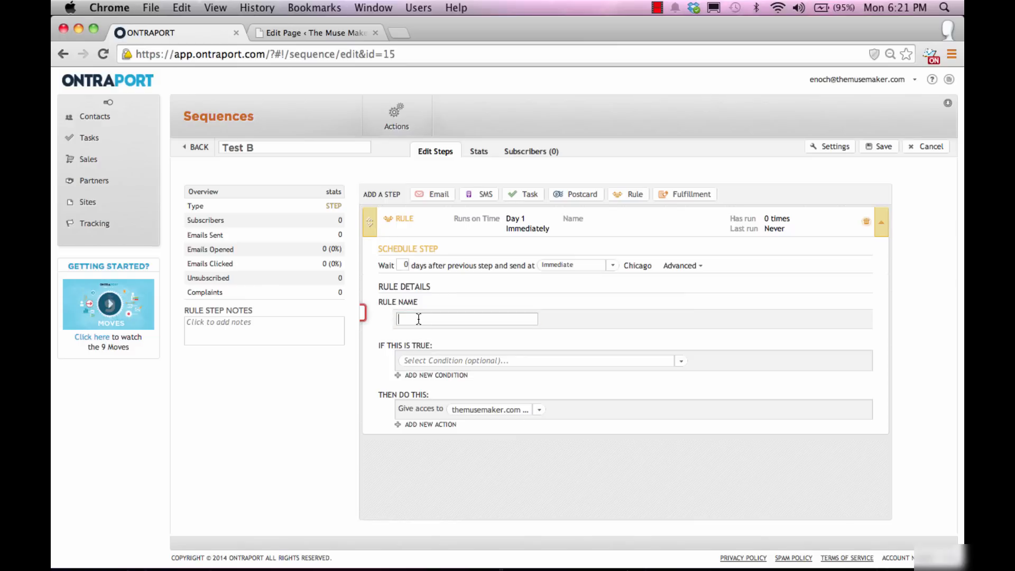
text(Give Test B membership levlel)
click(372, 218)
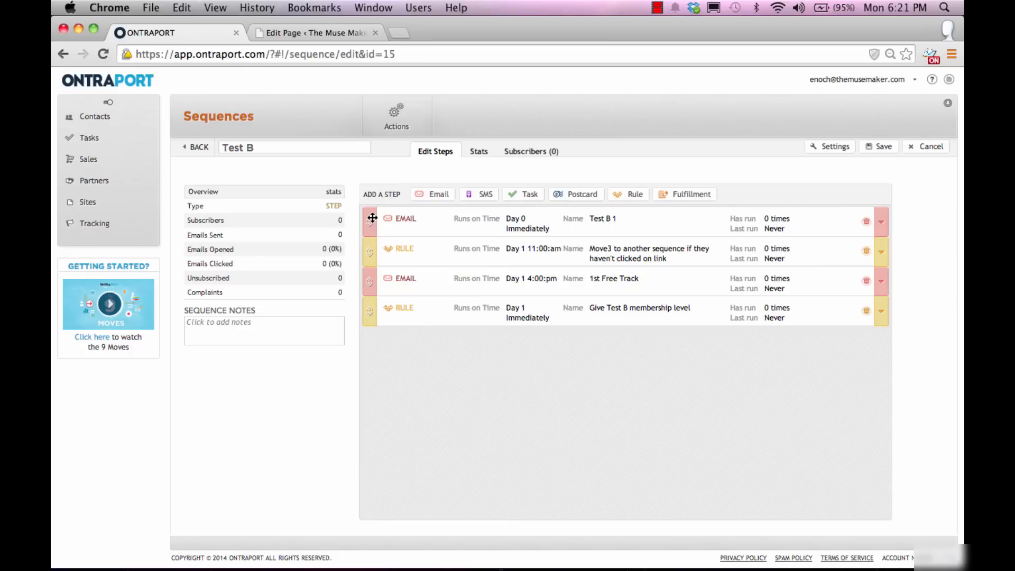
drag(370, 311, 376, 209)
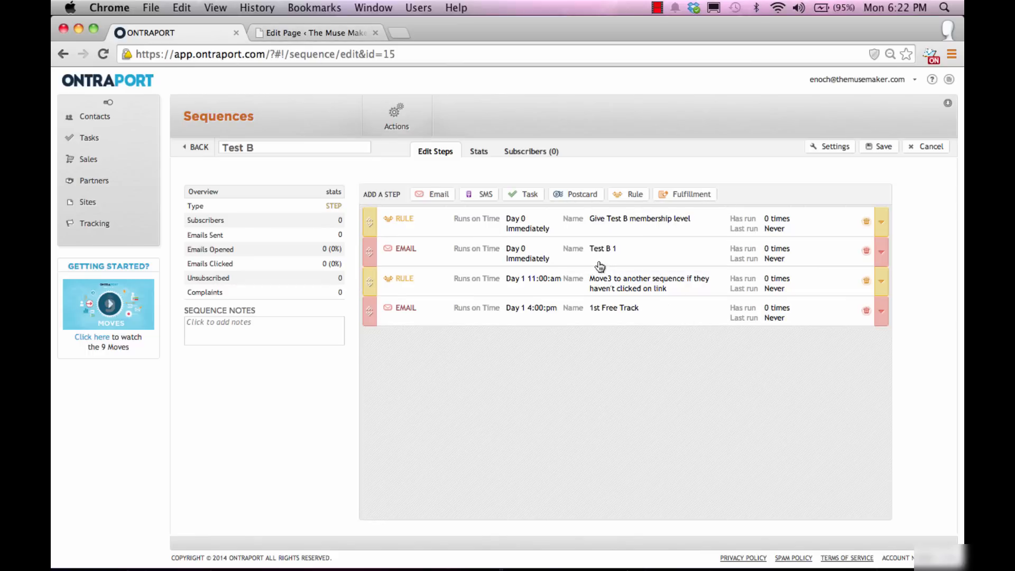
click(332, 39)
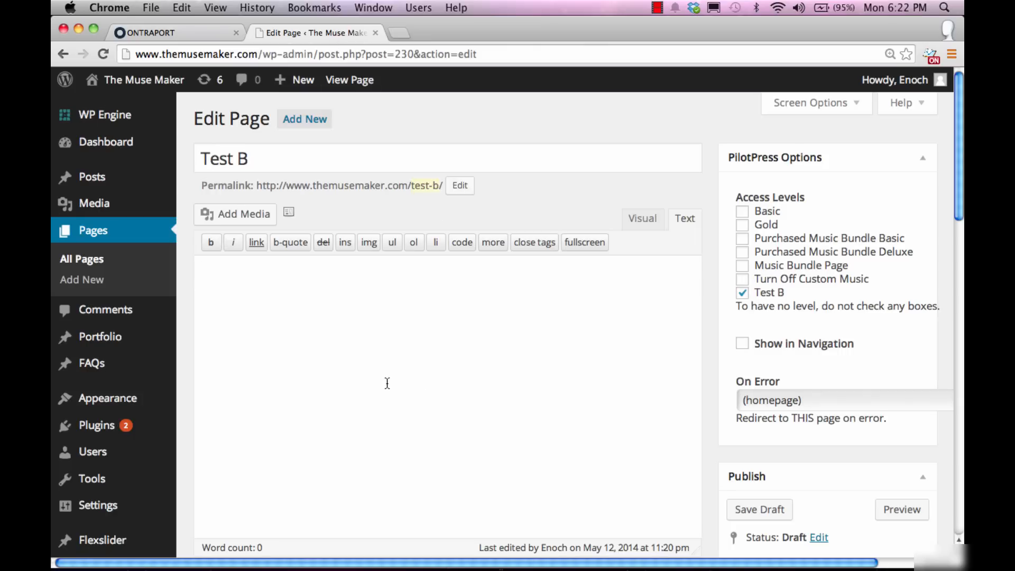
Step: Clear the Test B access level and insert the ONTRAPORT Test B form into the page
click(393, 379)
click(742, 293)
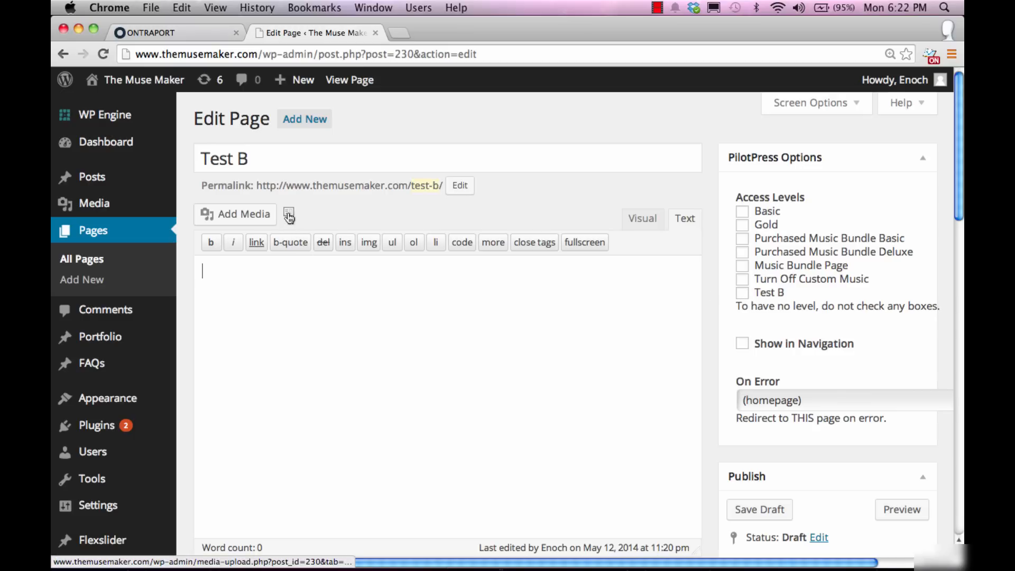
click(289, 216)
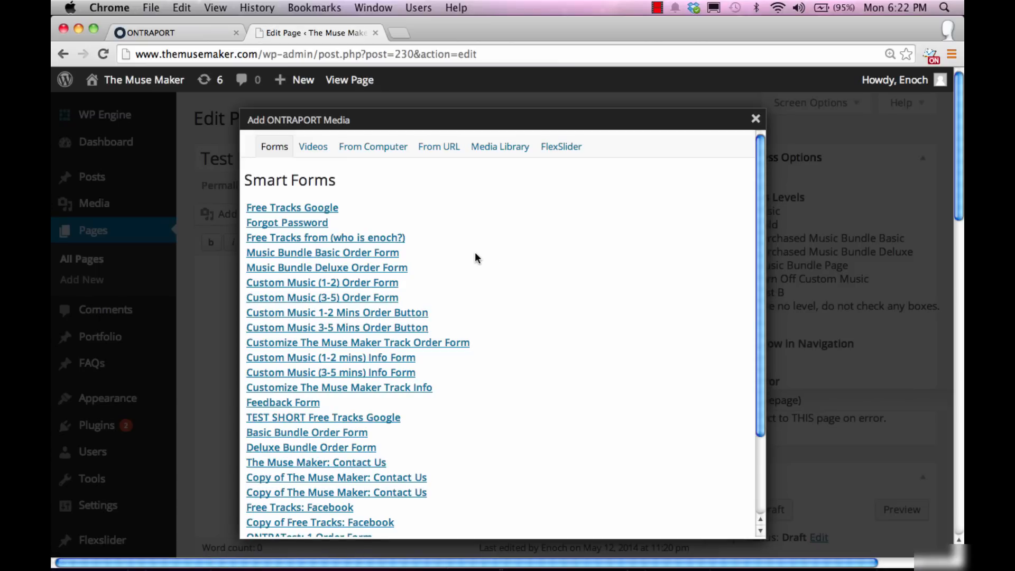
scroll(475, 253, down, 5)
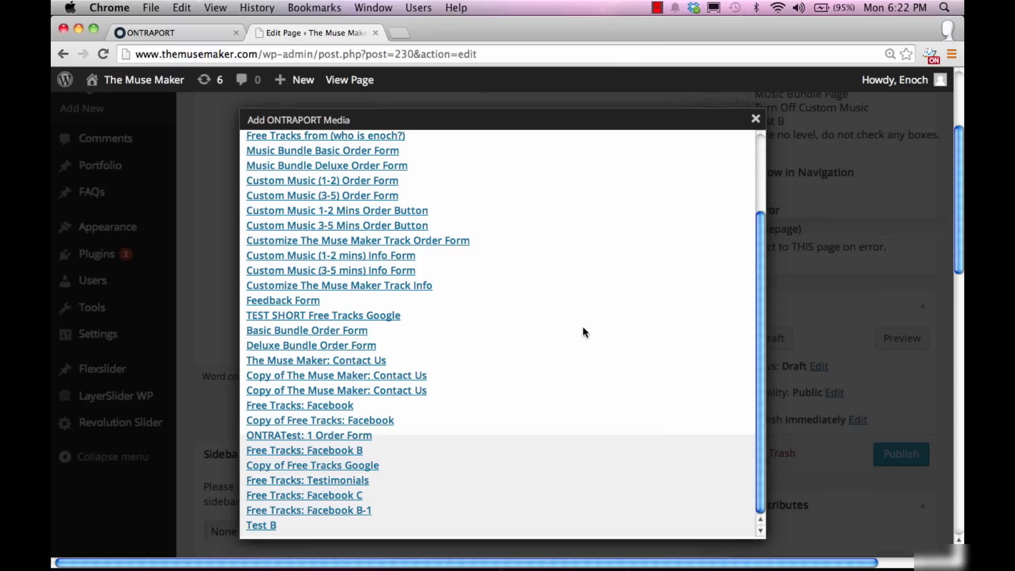
click(258, 527)
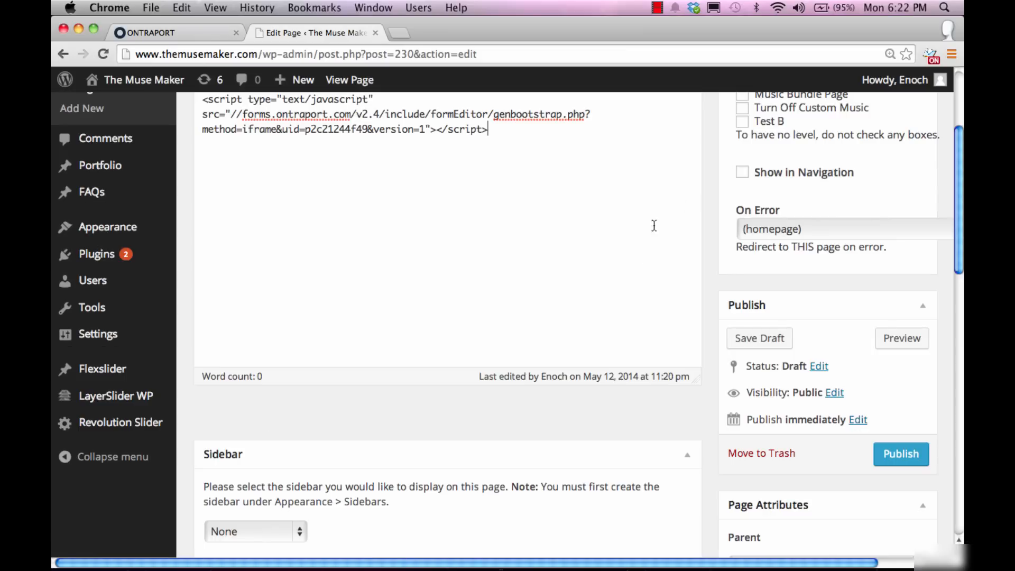
Step: Close the ONTRAPORT media window and preview the Test B page
scroll(636, 273, up, 3)
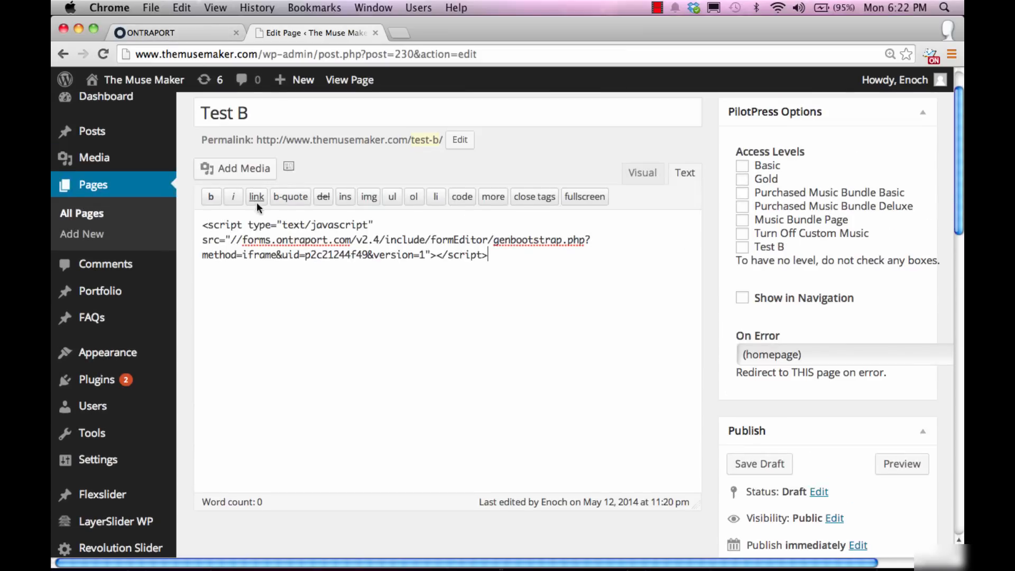
click(288, 169)
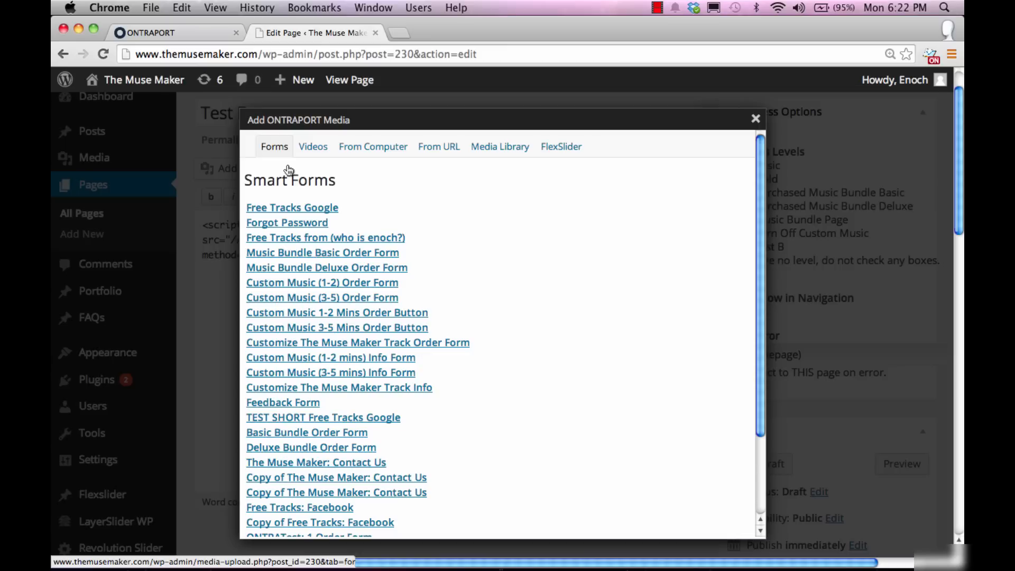
click(313, 148)
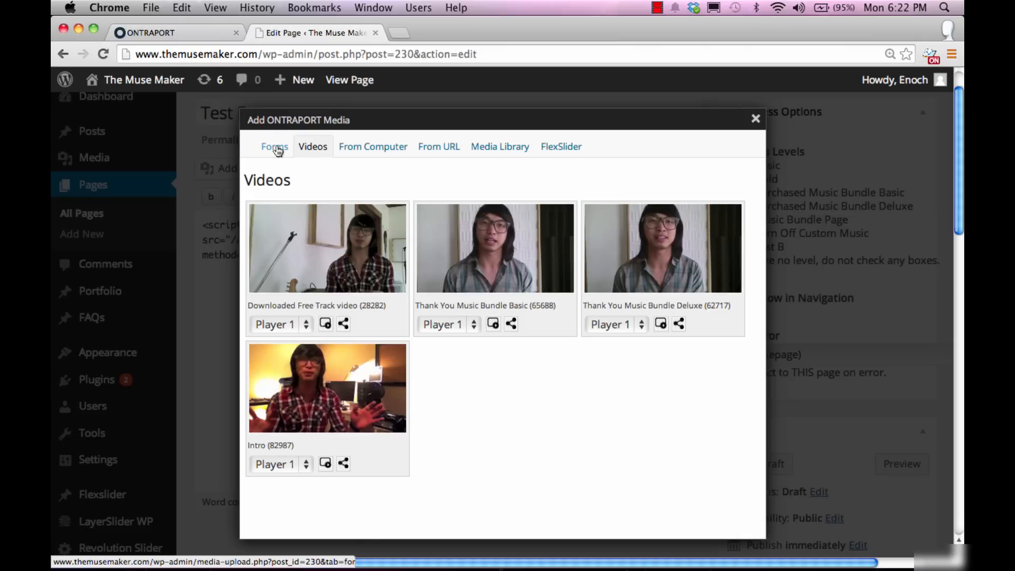
click(278, 150)
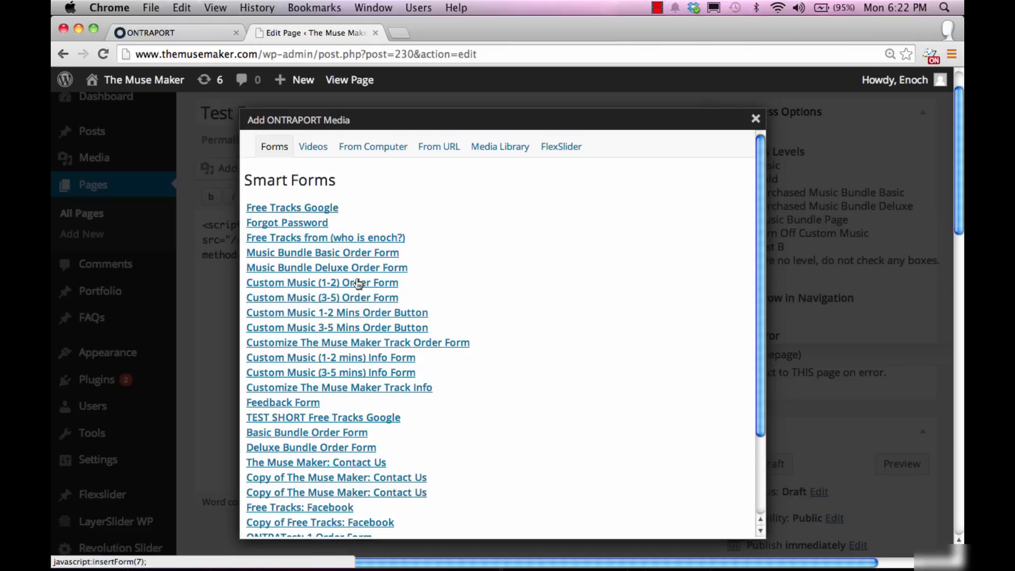
scroll(385, 436, down, 5)
click(756, 119)
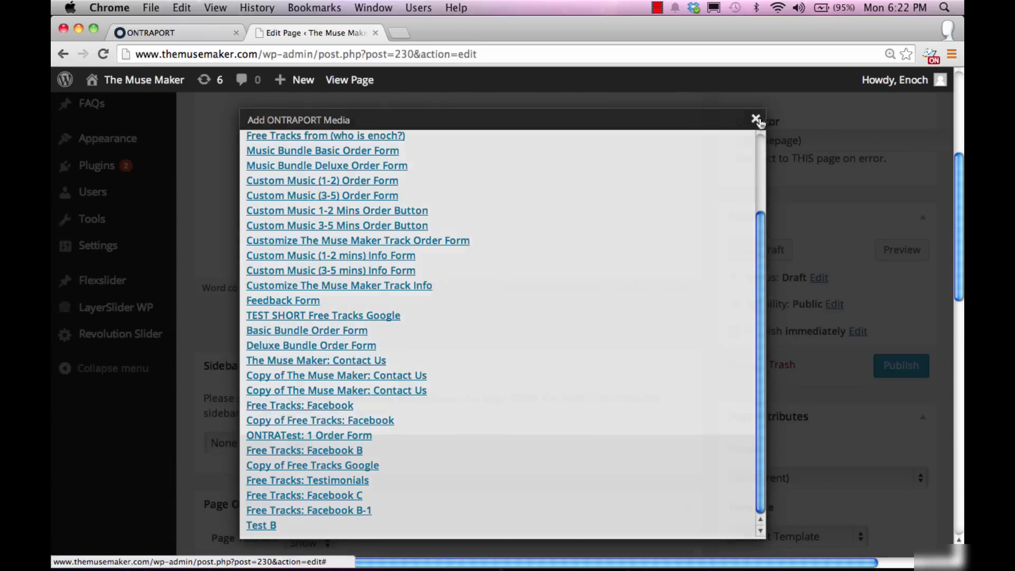
click(889, 251)
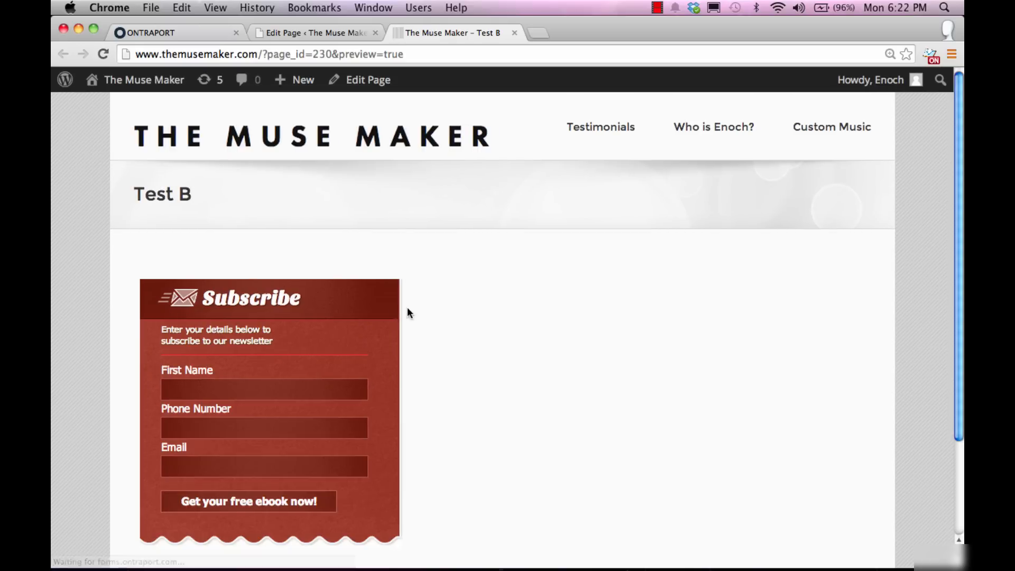
Step: Try the preview form's First Name, Phone Number and Email fields, then close the preview
scroll(496, 299, down, 4)
click(199, 303)
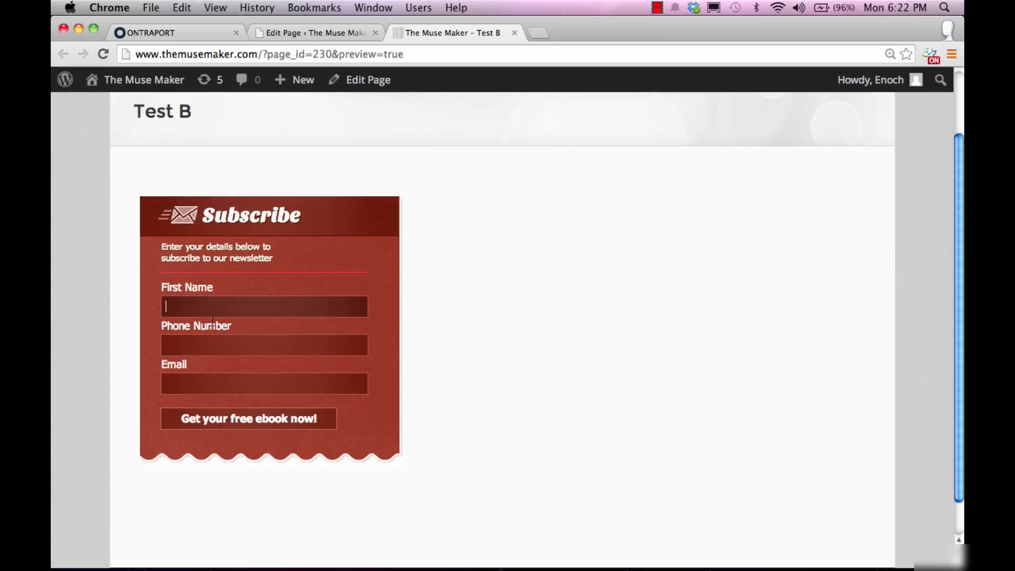
click(230, 347)
click(240, 383)
scroll(562, 338, up, 4)
click(515, 33)
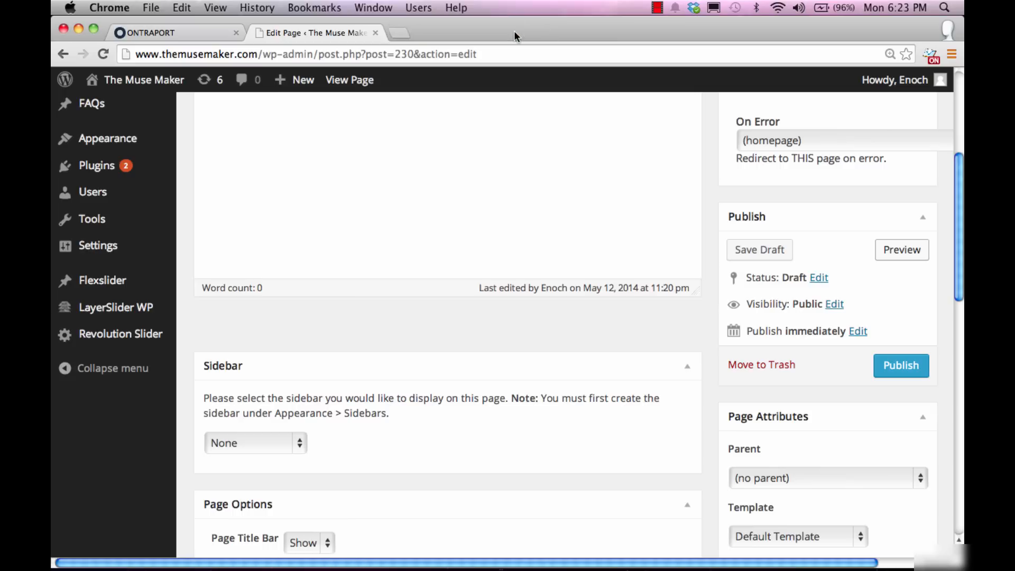
Step: Save the Test B page as a draft and close the page editor
scroll(814, 286, up, 3)
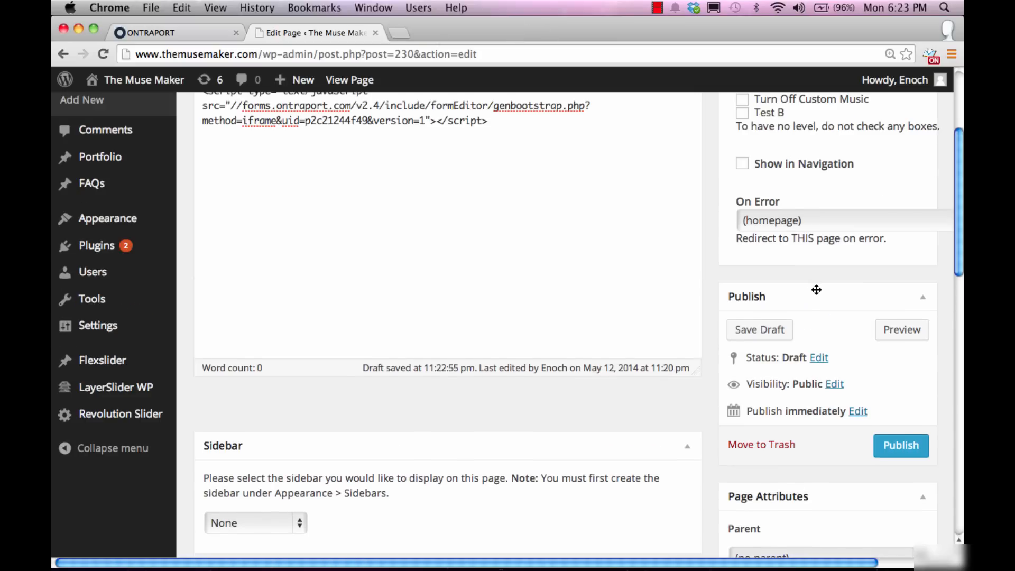
scroll(814, 287, up, 3)
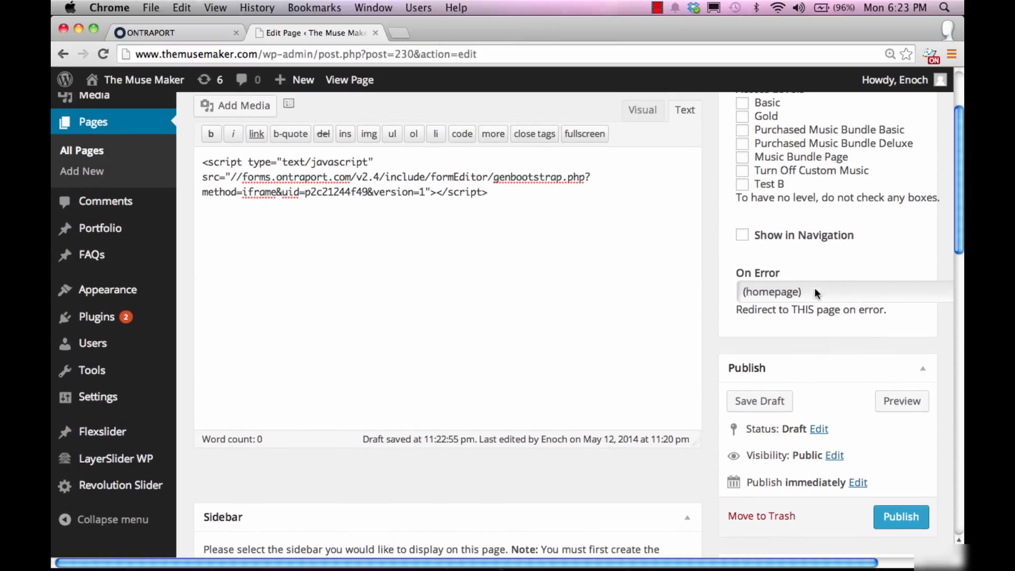
click(763, 409)
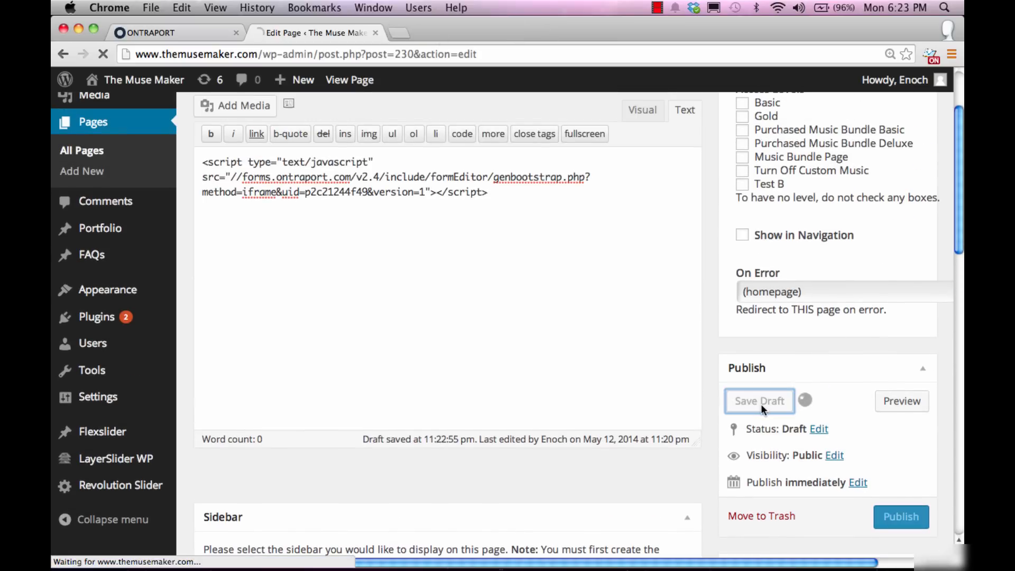
click(375, 34)
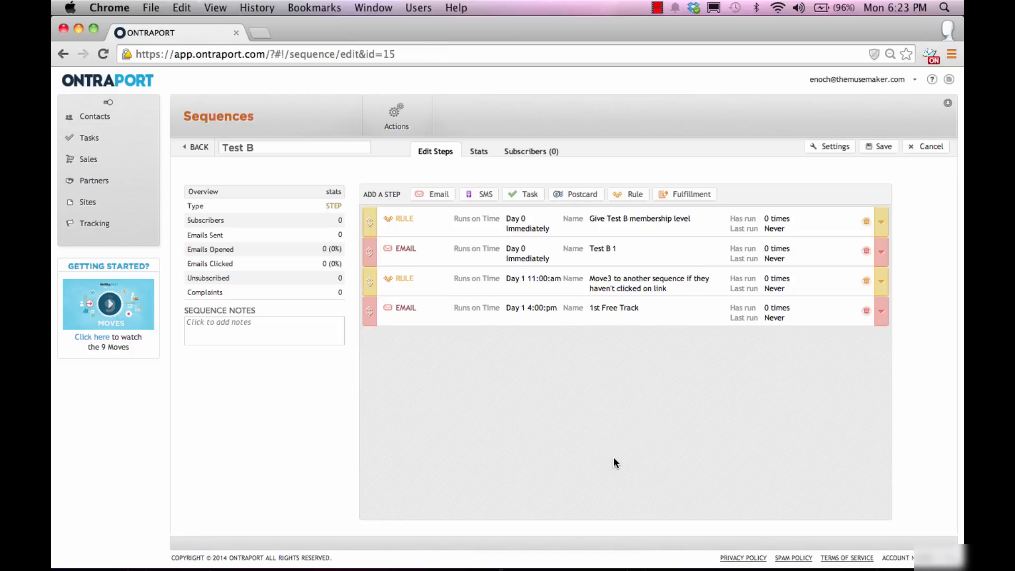
mouse_move(621, 549)
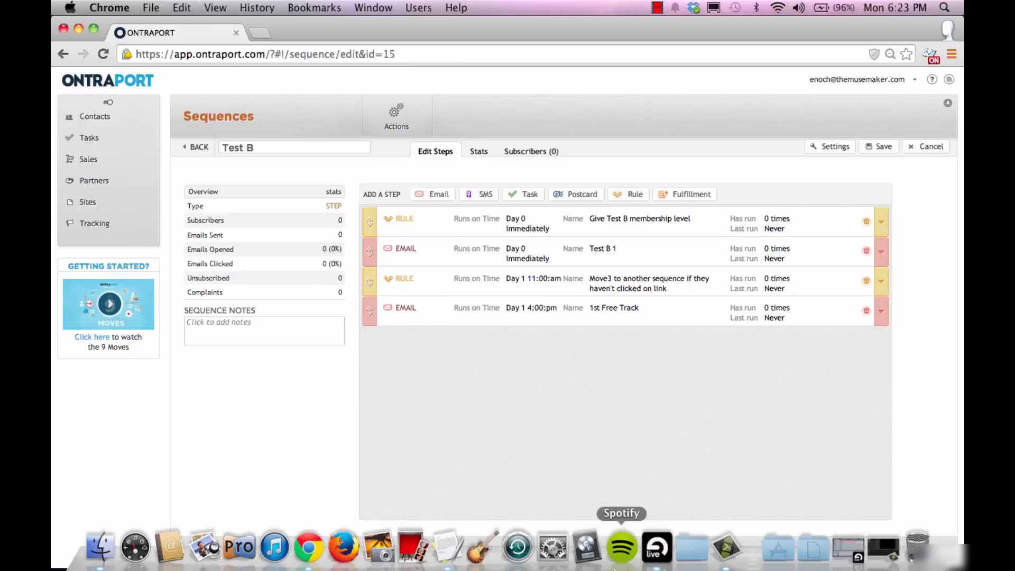